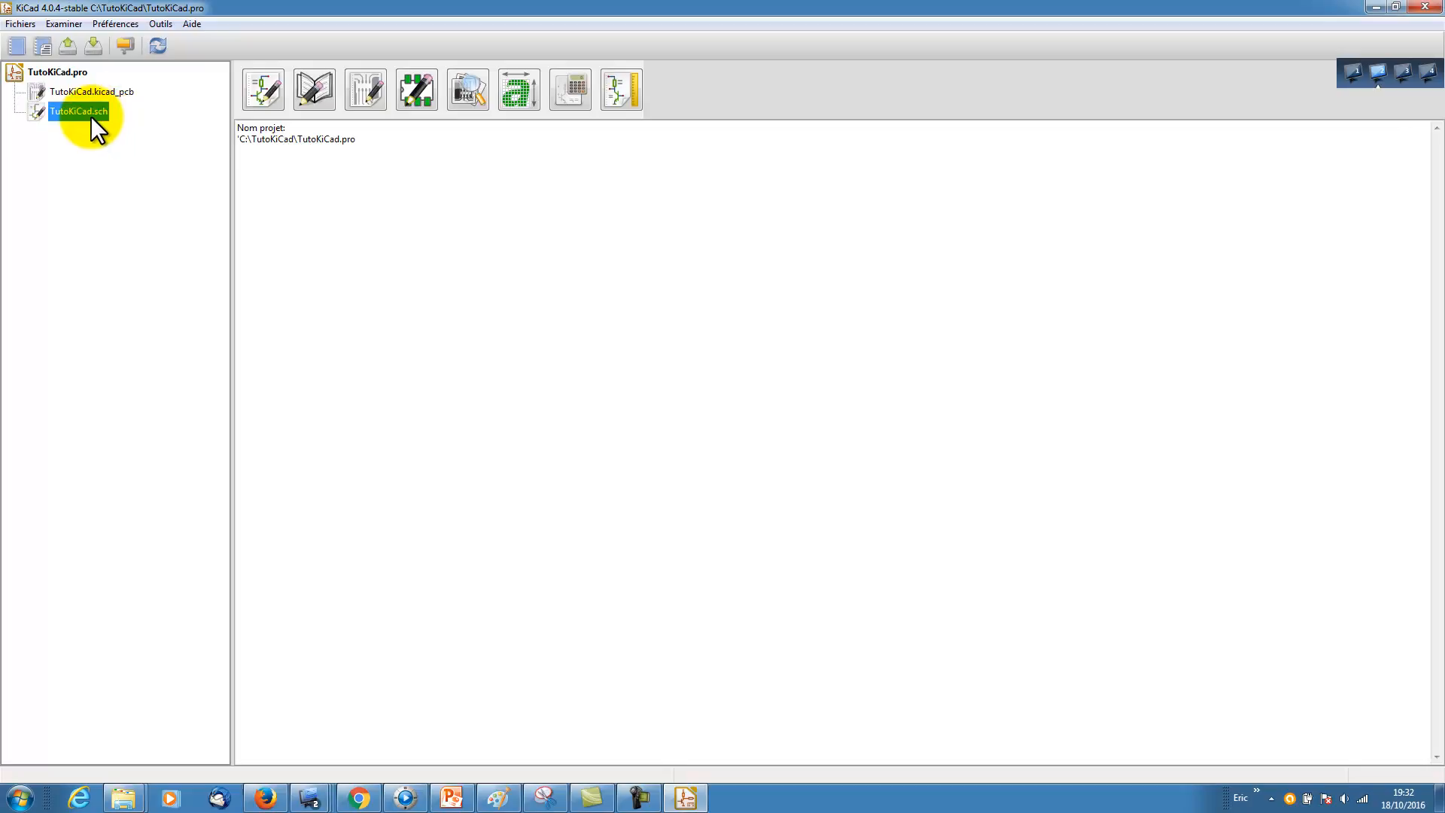
# Step: Open the TutoKiCad.sch schematic and bring up its page settings
pyautogui.doubleClick(83, 111)
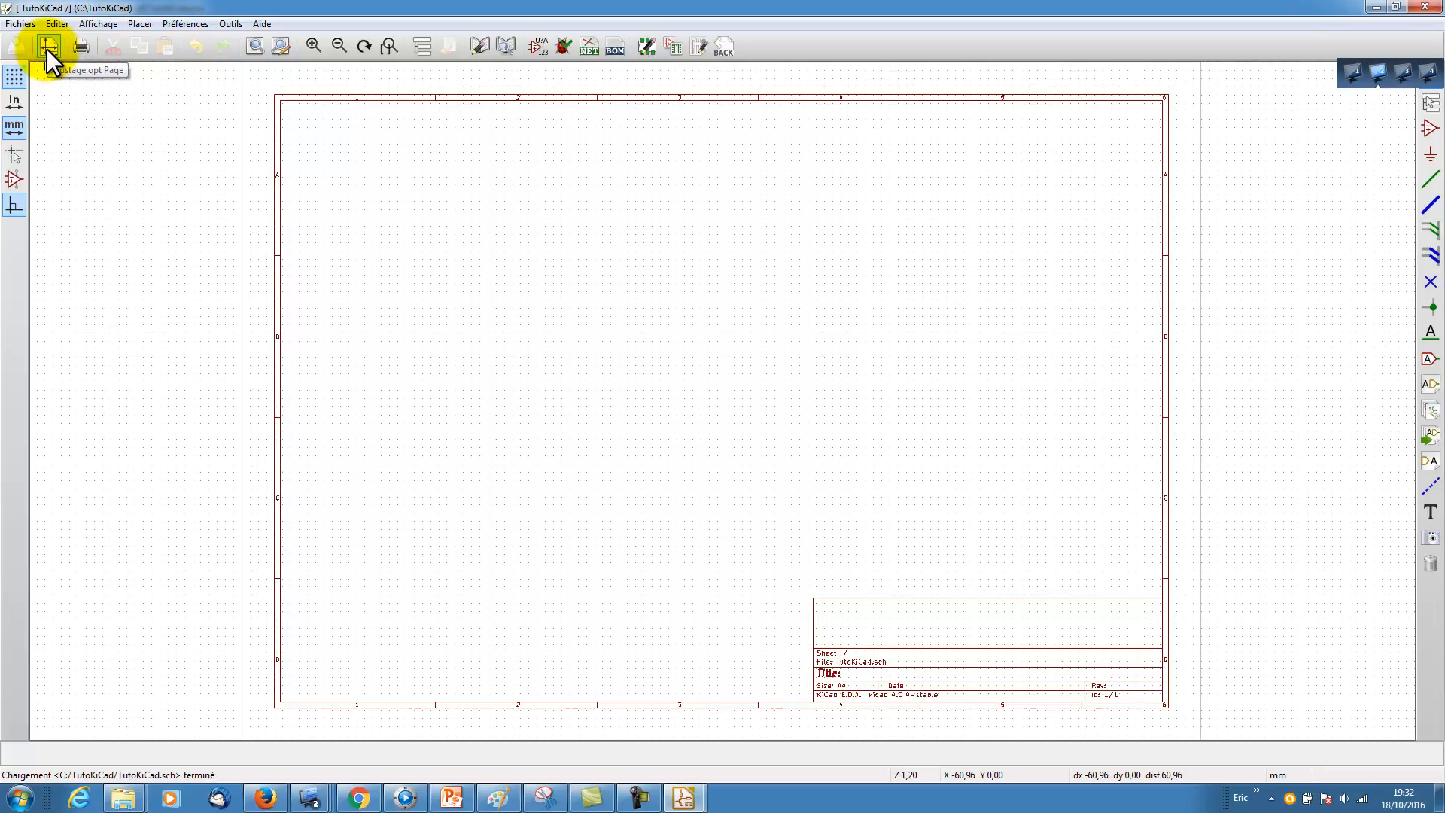
pyautogui.click(21, 25)
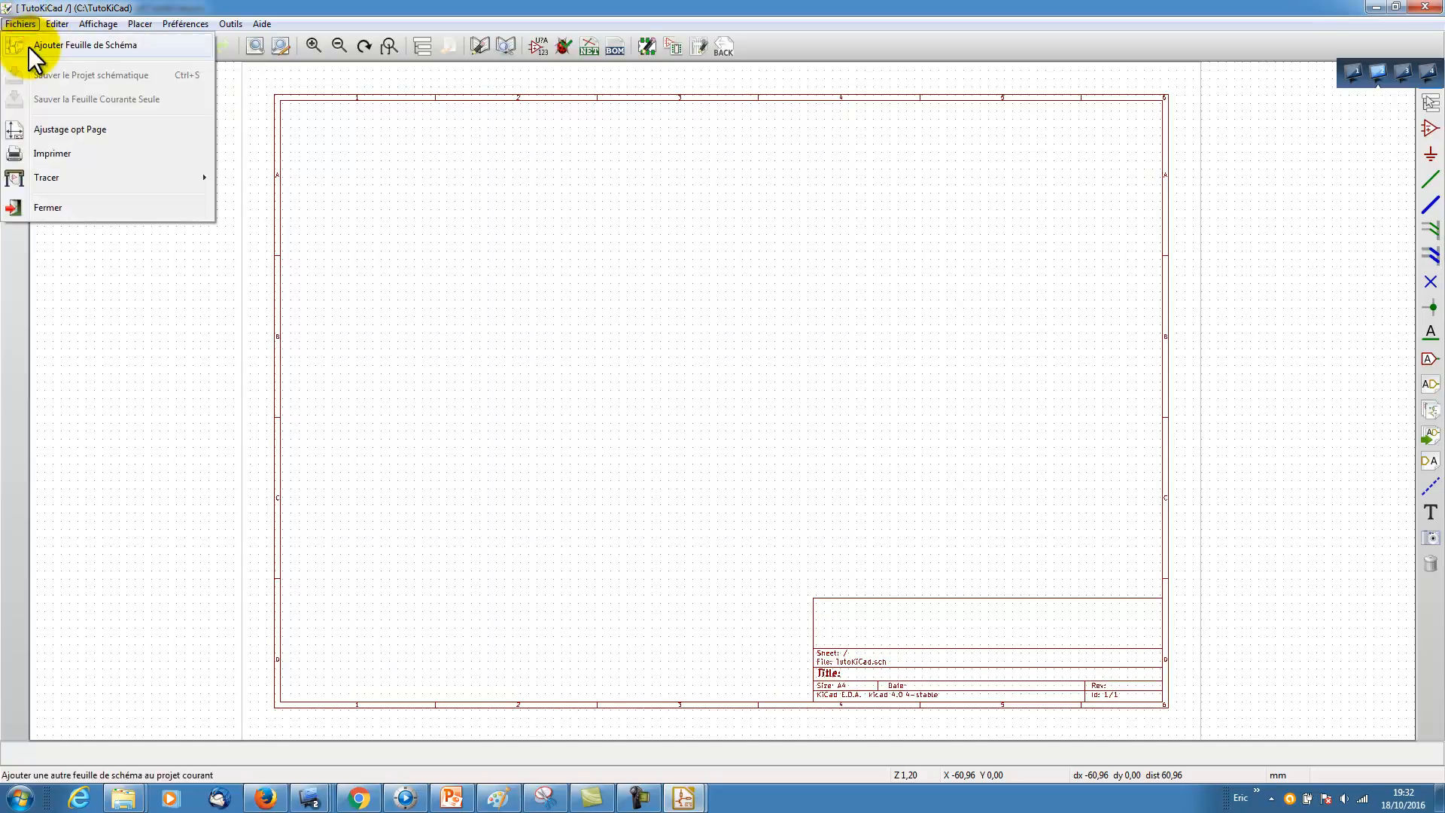
pyautogui.click(71, 131)
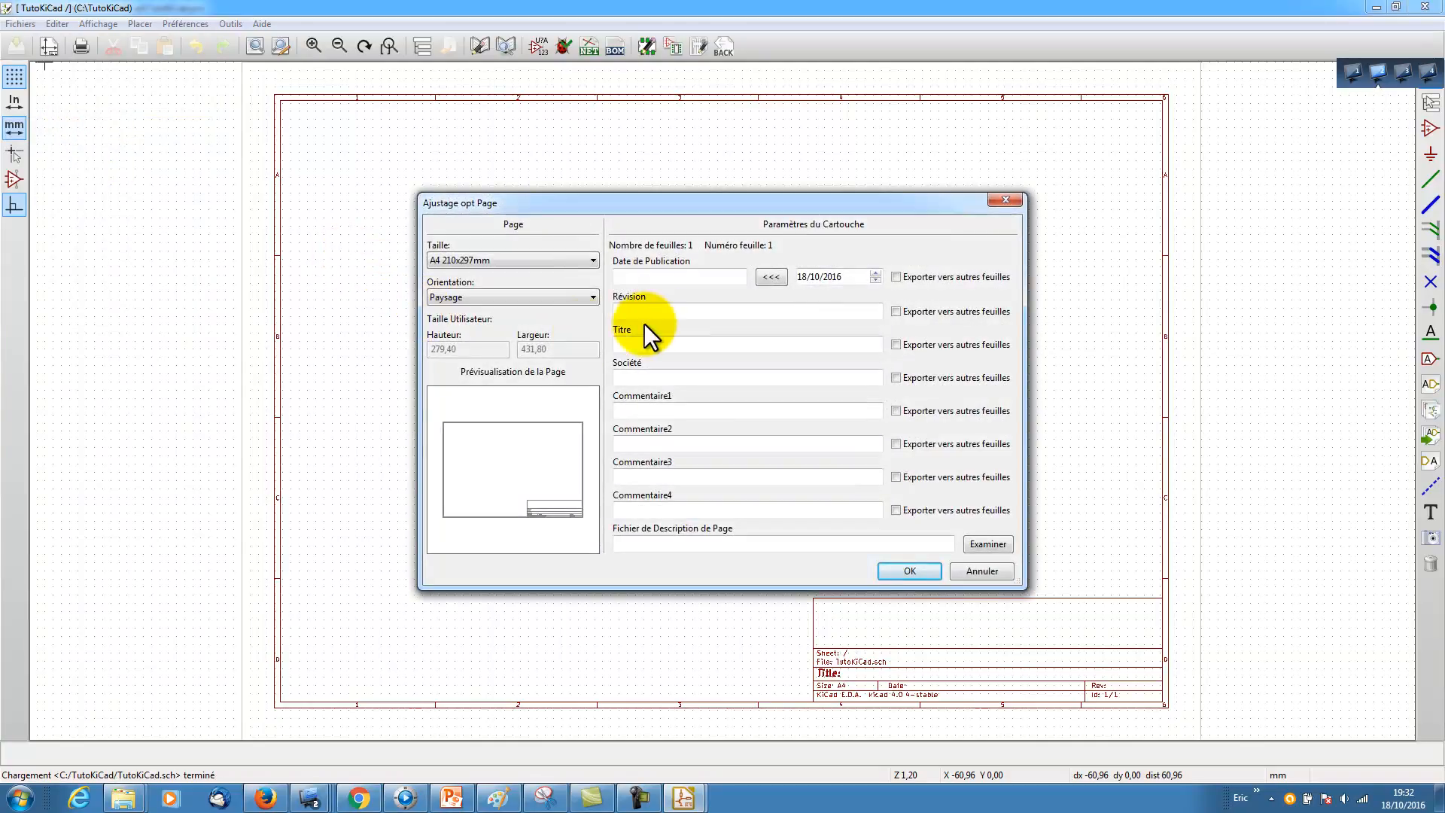
# Step: Set the title block's publication date to 18/10/2016 and its revision to 1.0
pyautogui.click(670, 279)
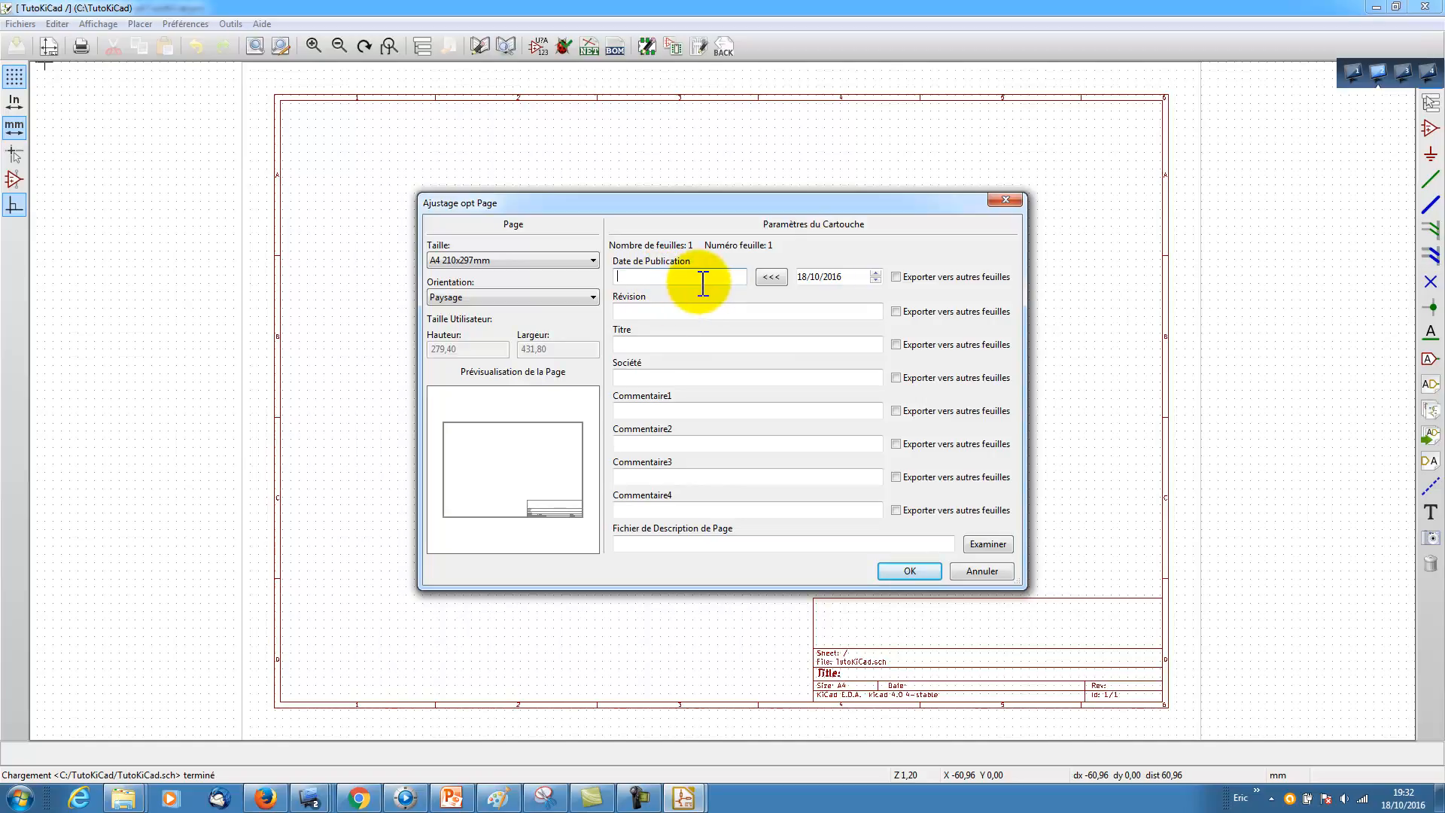
pyautogui.click(771, 277)
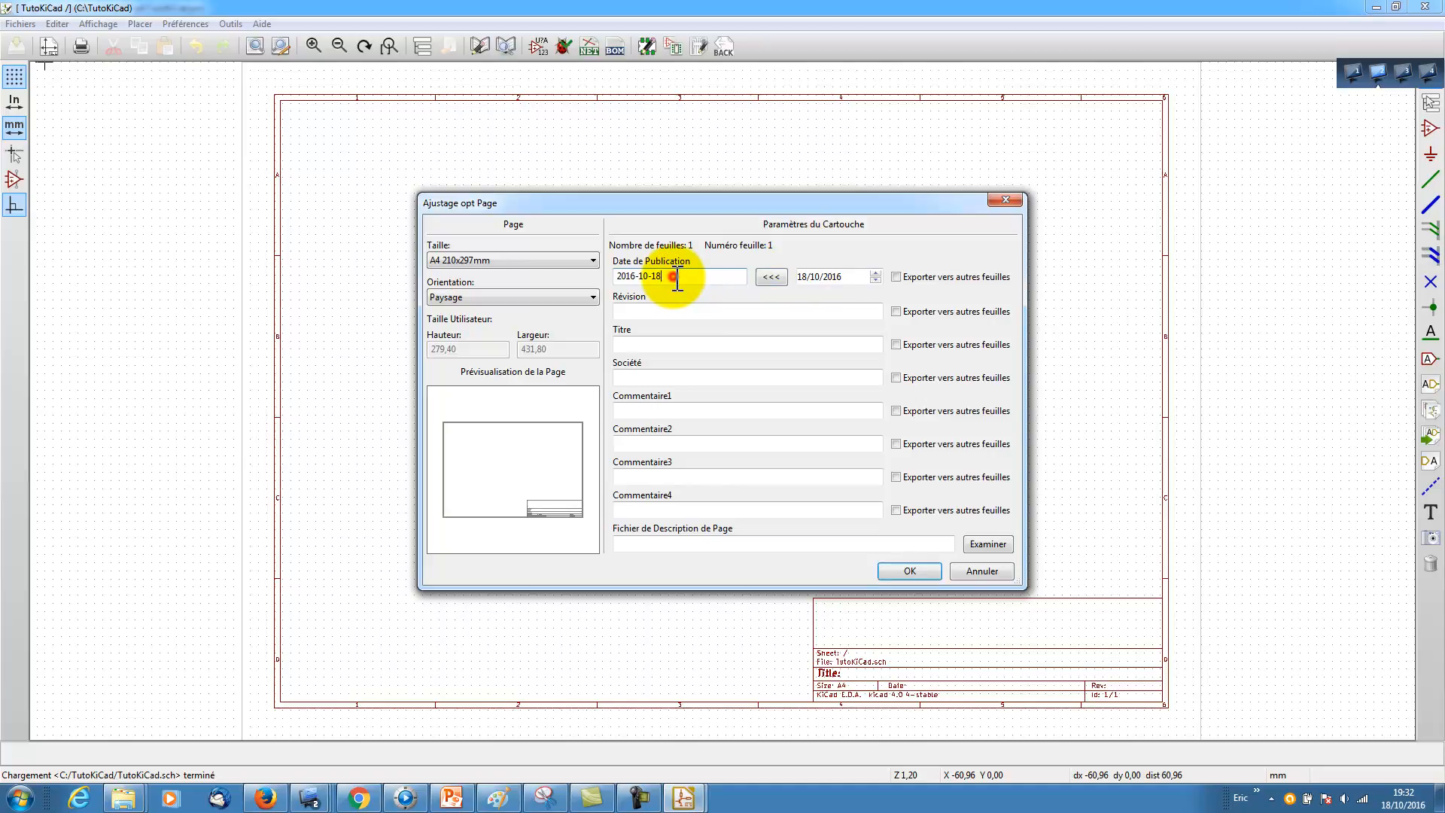
pyautogui.moveTo(677, 278); pyautogui.dragTo(606, 275)
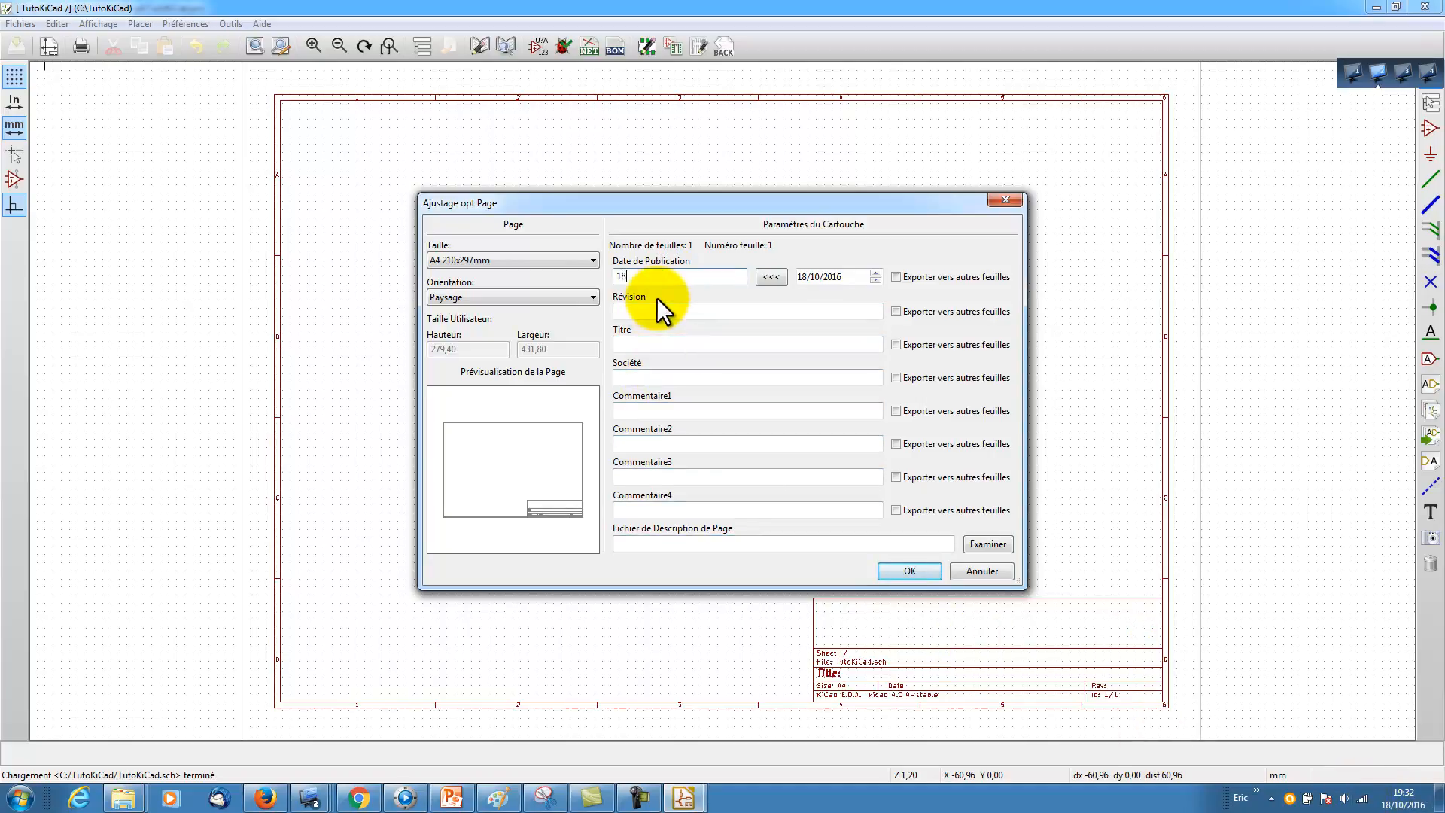
pyautogui.write('18/10/2016')
pyautogui.click(662, 308)
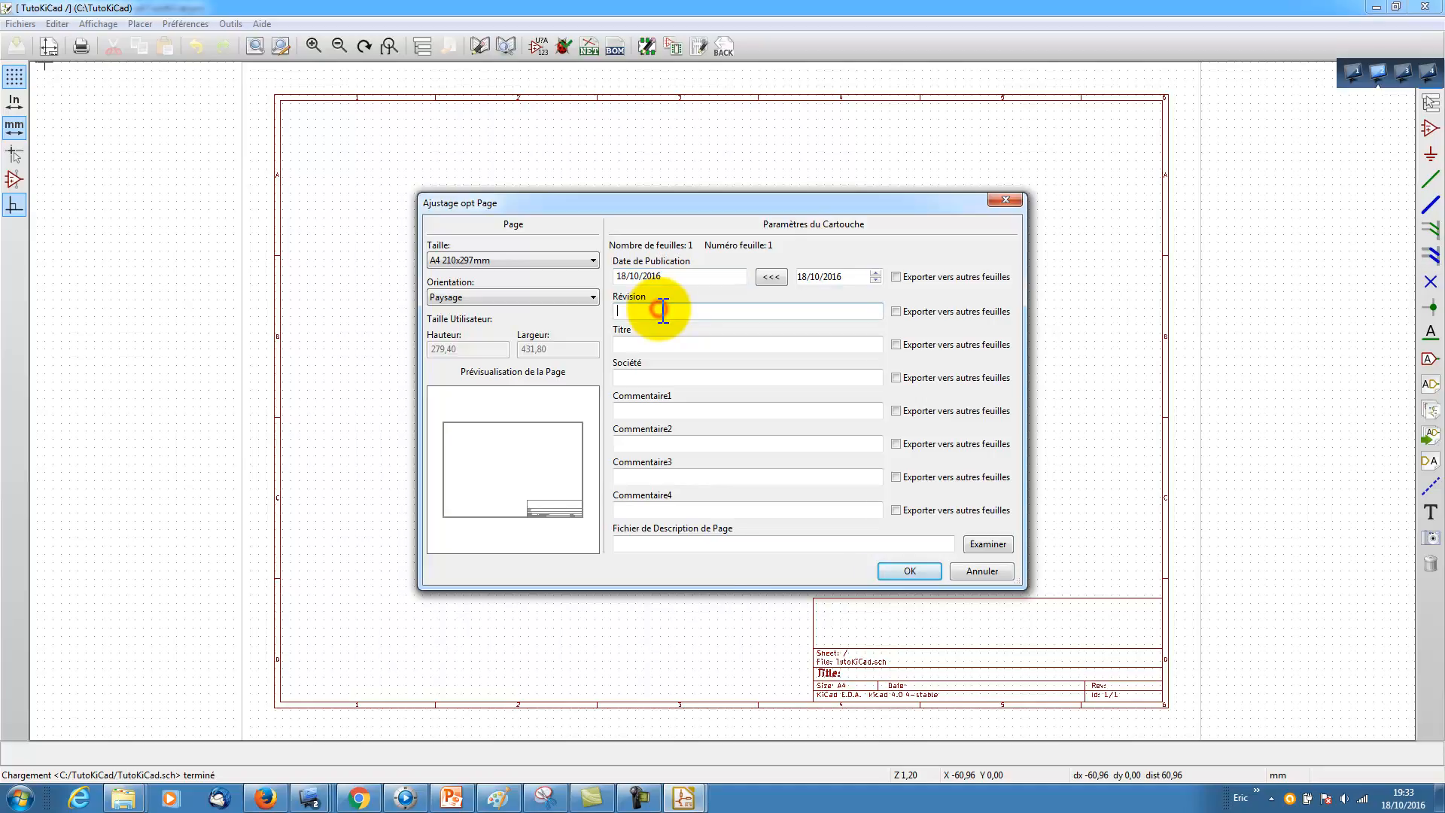
pyautogui.write('1.')
pyautogui.hotkey('shift', 'Left')
pyautogui.write('.')
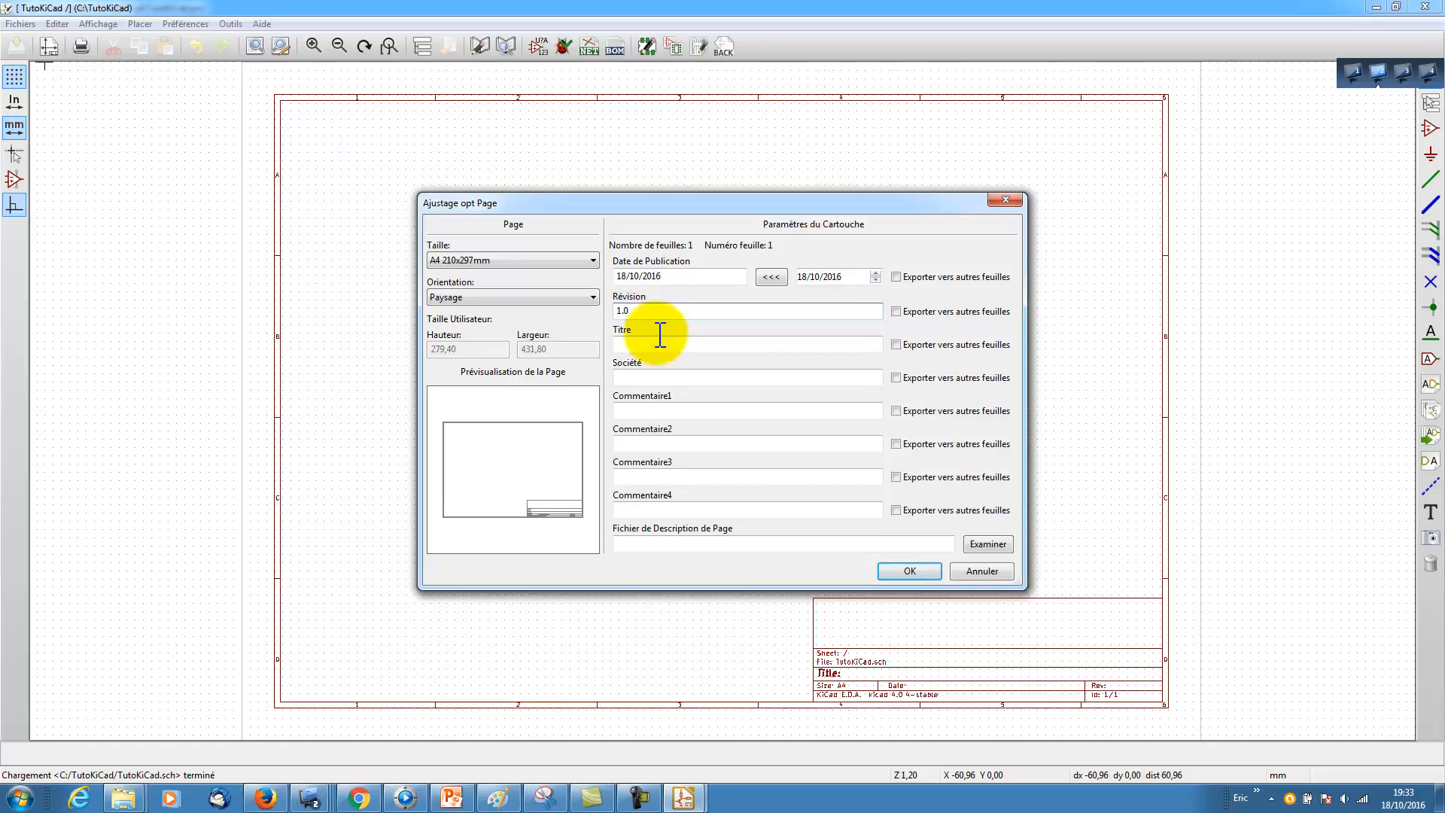
# Step: Enter "Capteur de température sans fil" as the sheet title and "IUT de l'Indre" as the company
pyautogui.click(654, 346)
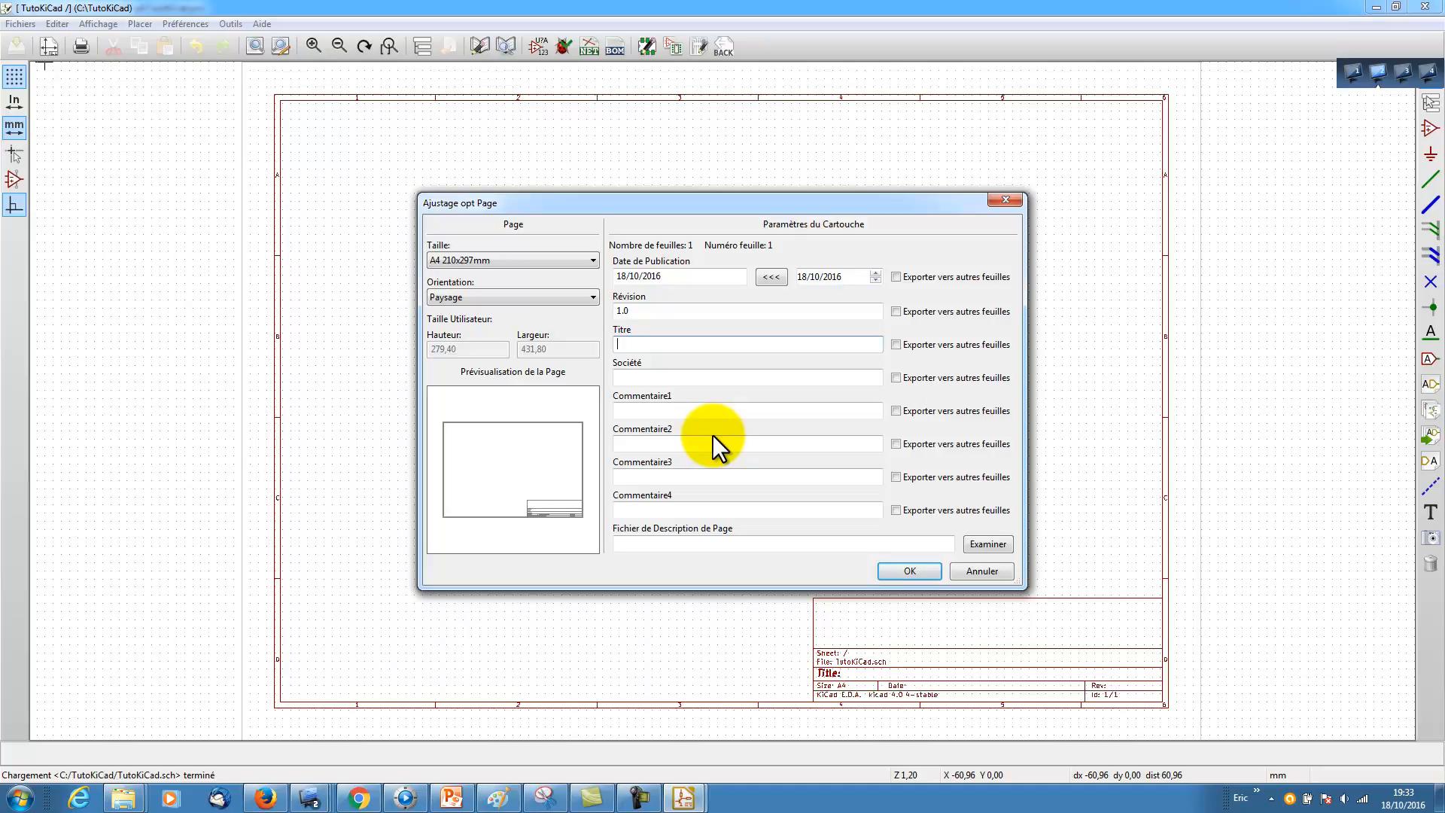
pyautogui.write('Capteur de température sans fil')
pyautogui.click(701, 377)
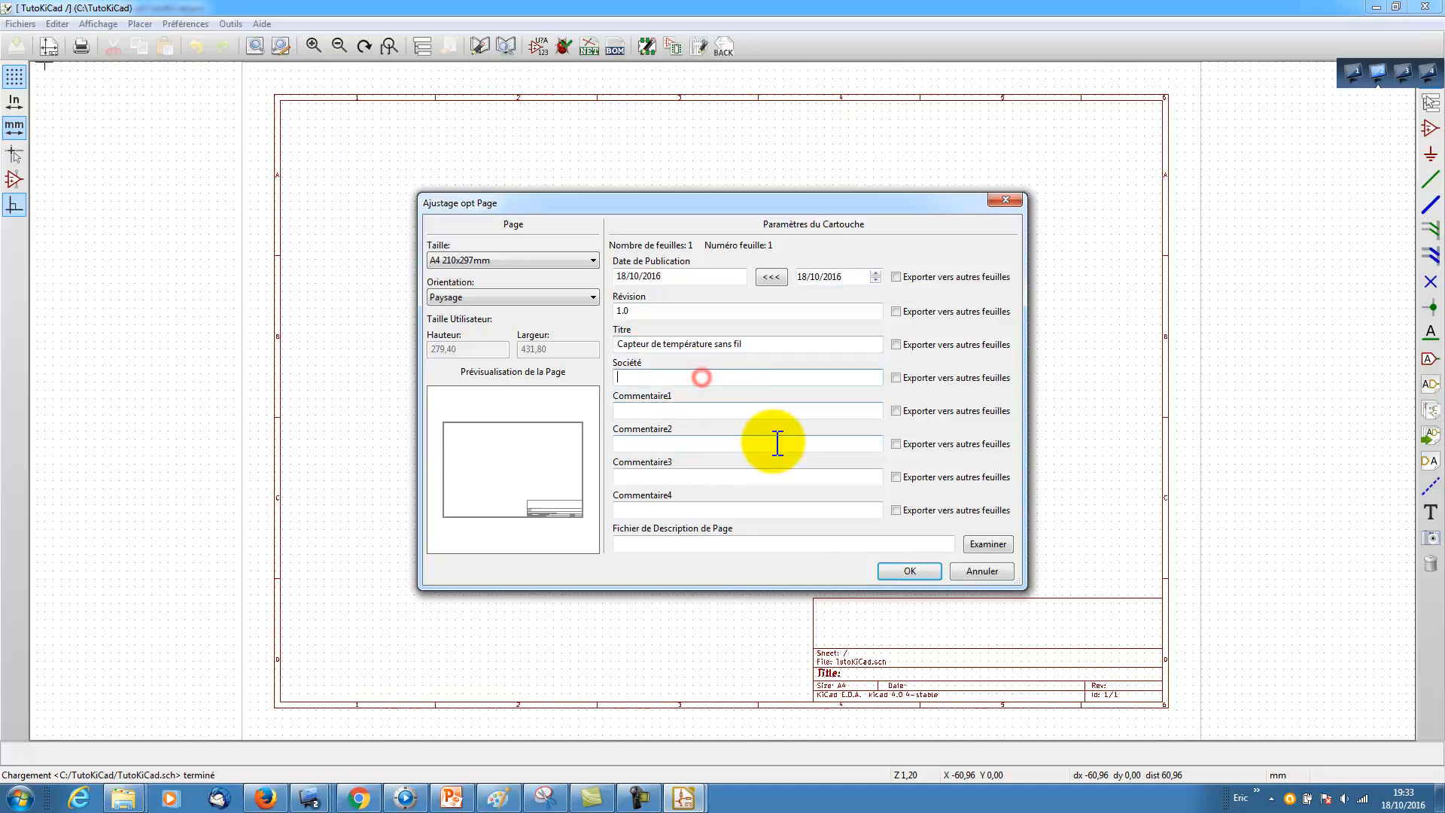
pyautogui.write("IUT de l'Indre")
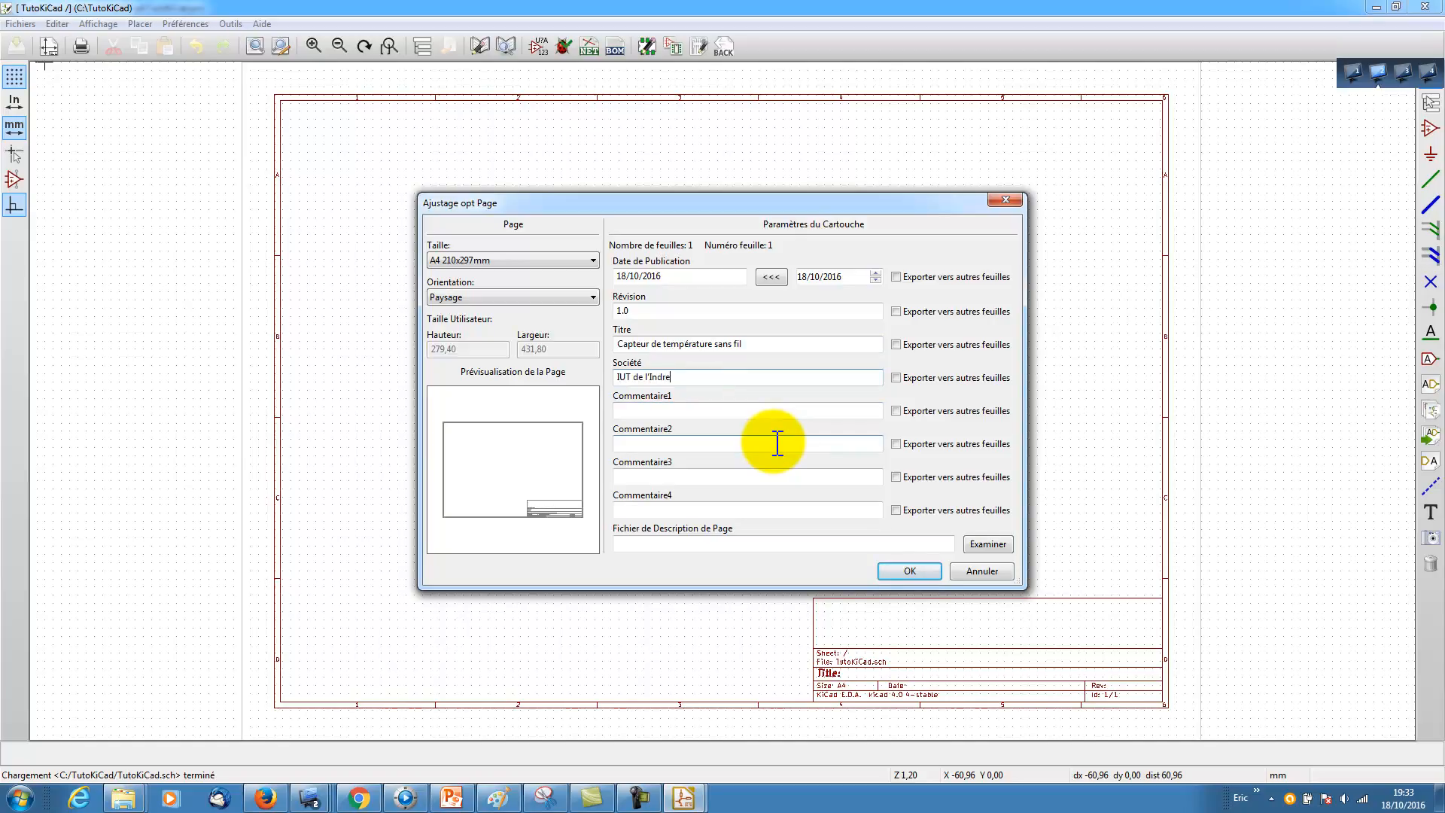
# Step: Fill the first comment with "Auteur :" followed by the author's full name and apply the page settings
pyautogui.click(694, 410)
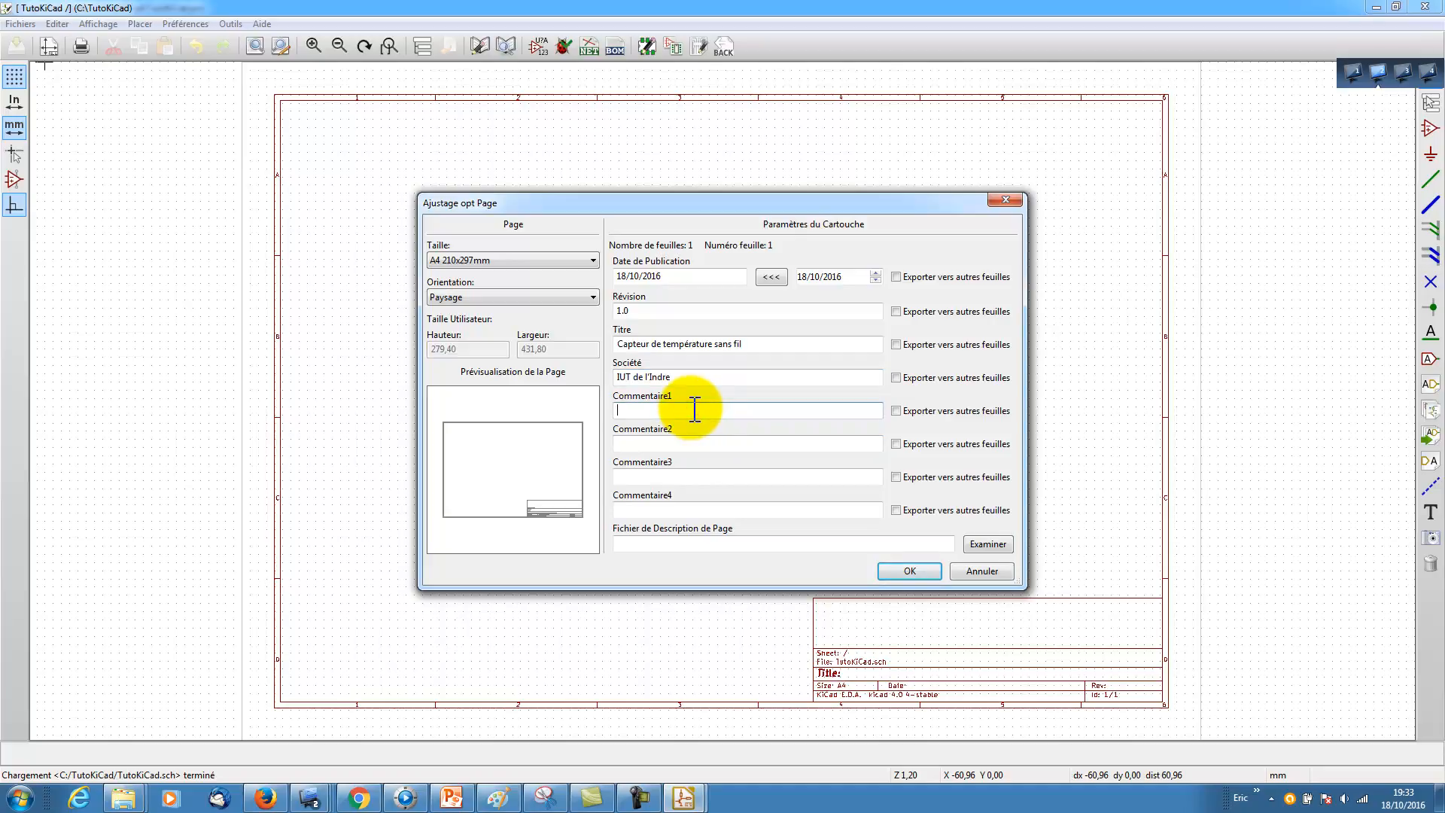
pyautogui.write('Auto')
pyautogui.write('ur')
pyautogui.write(' : Eric PERONNIN')
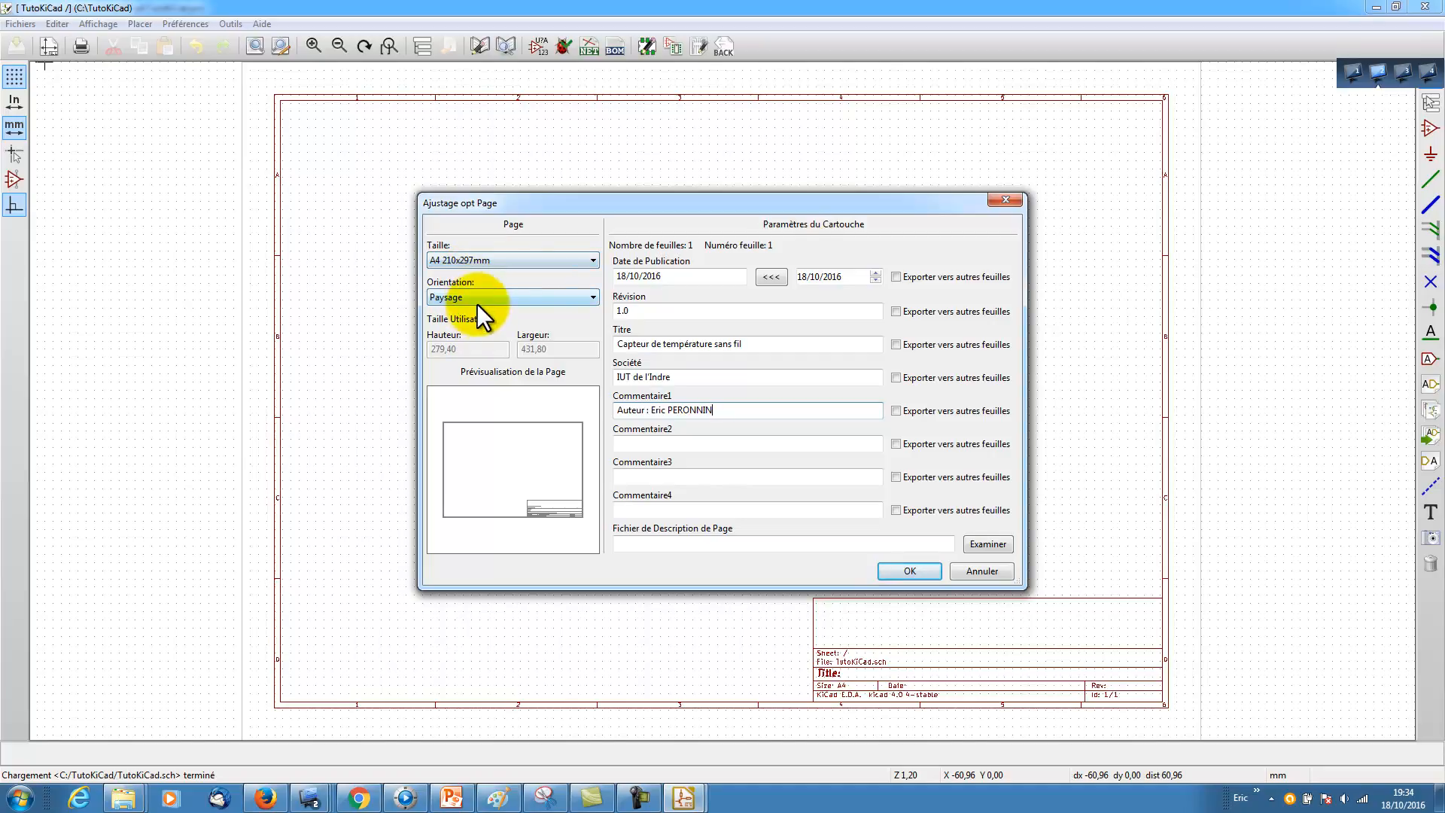
pyautogui.click(910, 570)
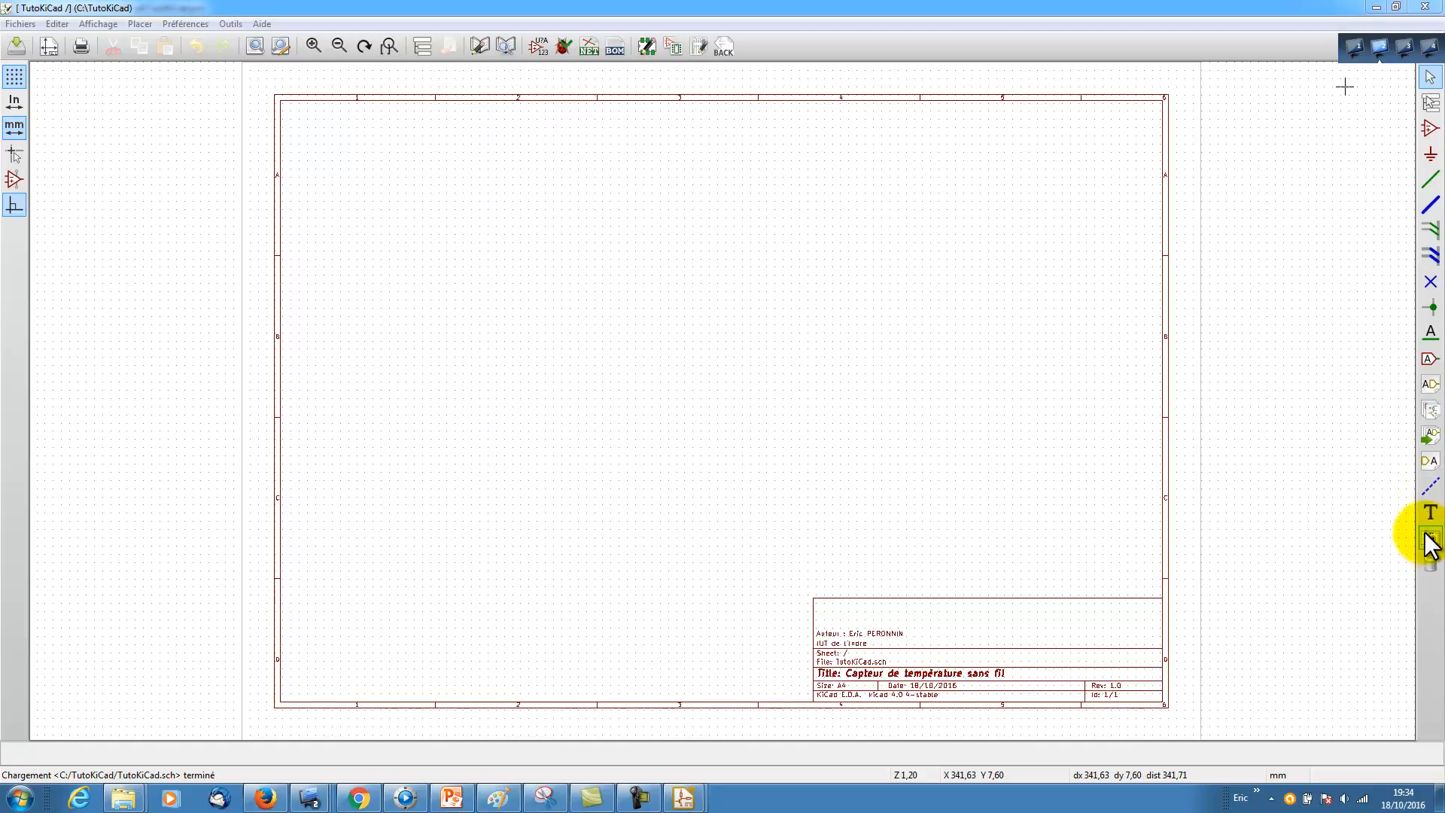
pyautogui.click(1431, 487)
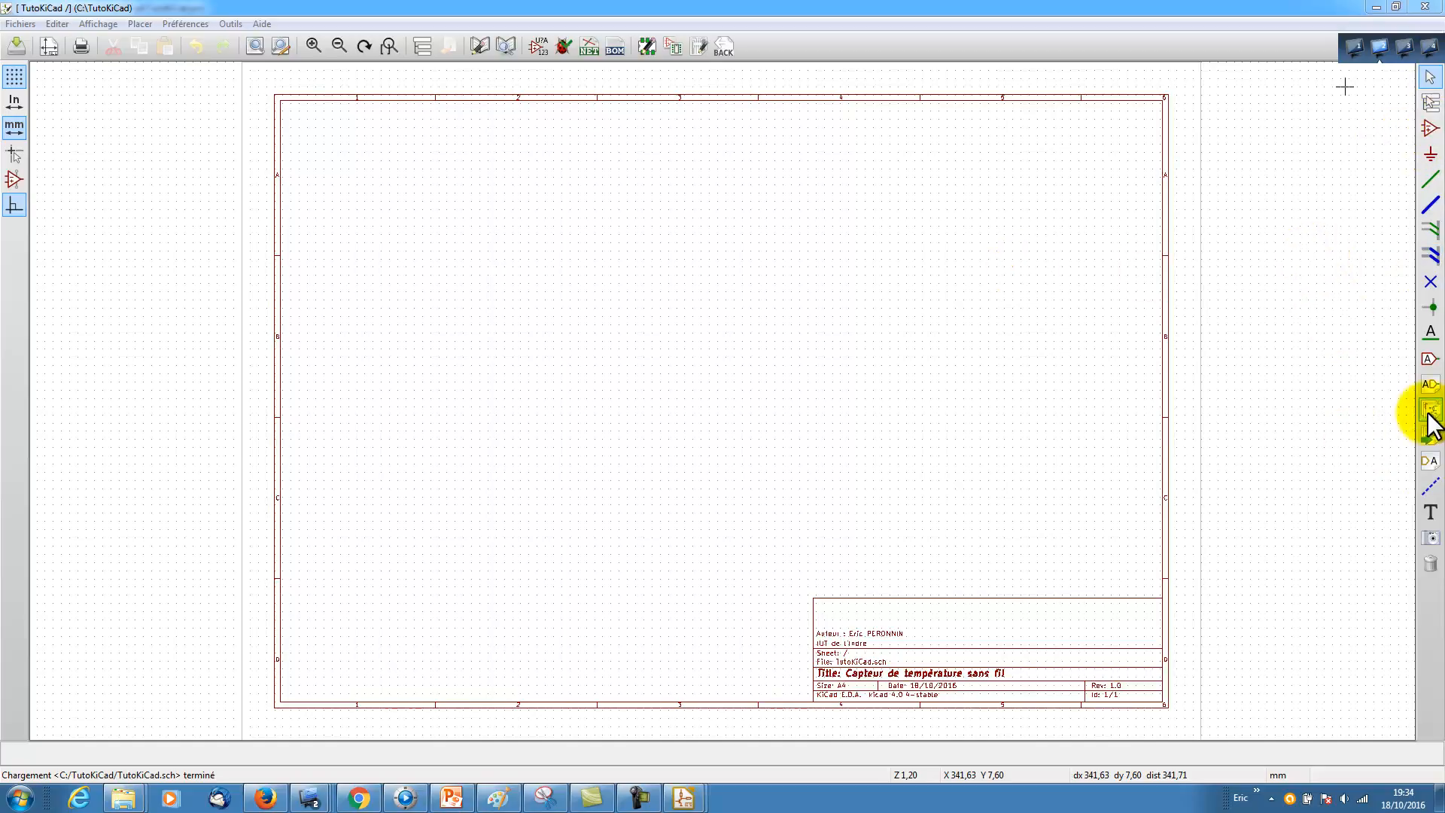
pyautogui.click(143, 24)
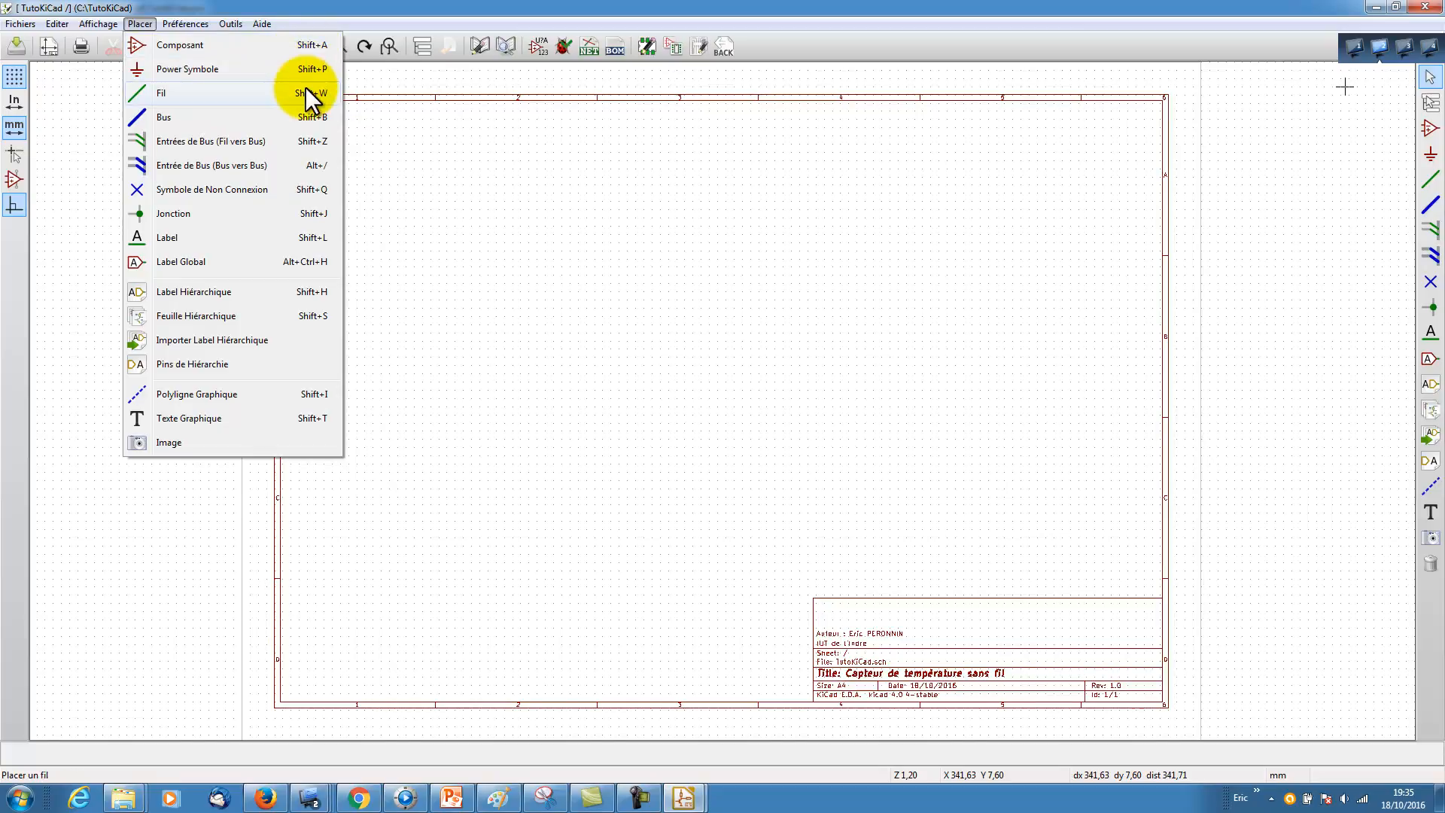
pyautogui.click(1435, 135)
# Step: Start adding a component to the sheet and expand the libraryIUT library in the component chooser
pyautogui.click(1432, 130)
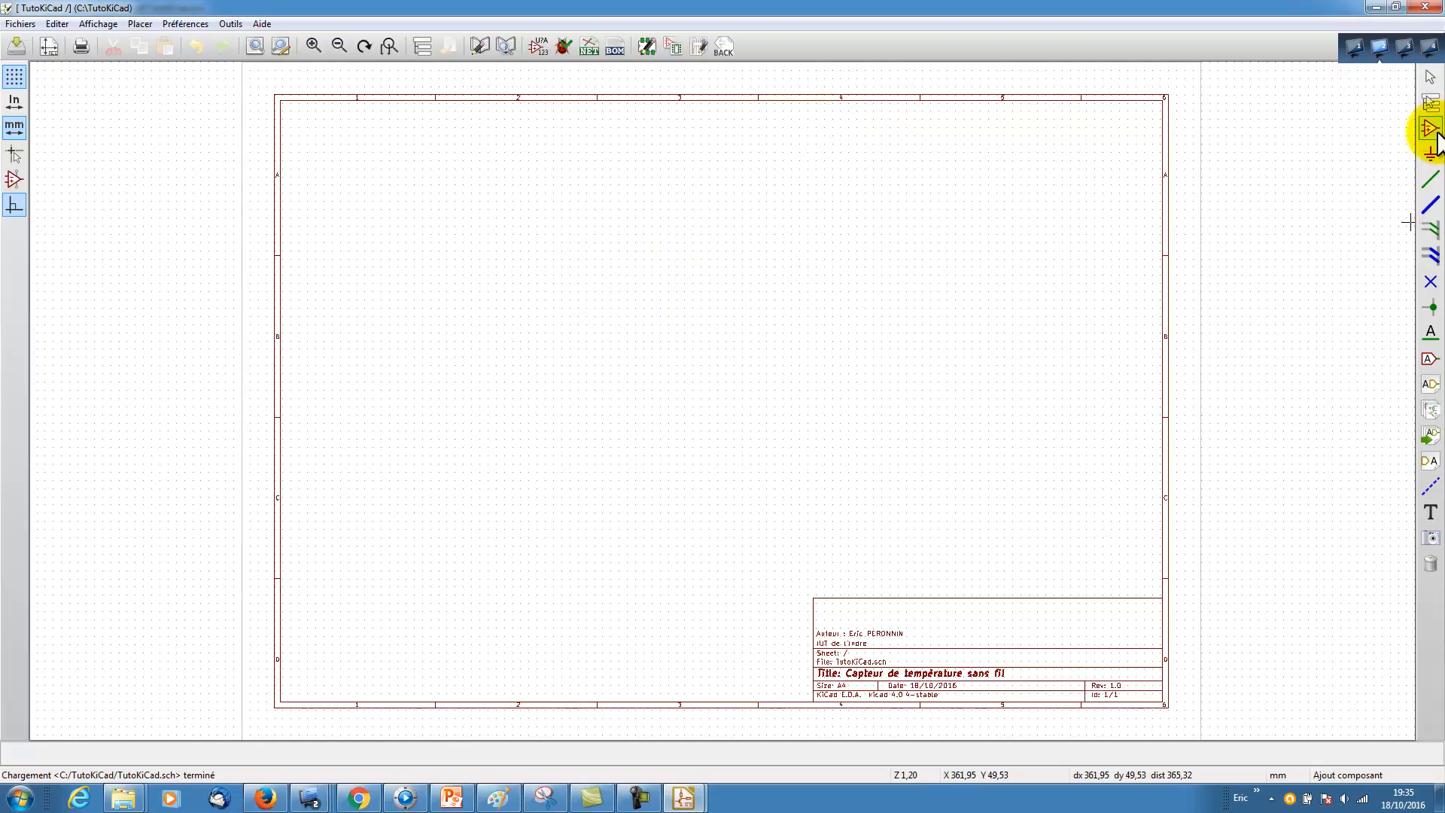
pyautogui.click(635, 249)
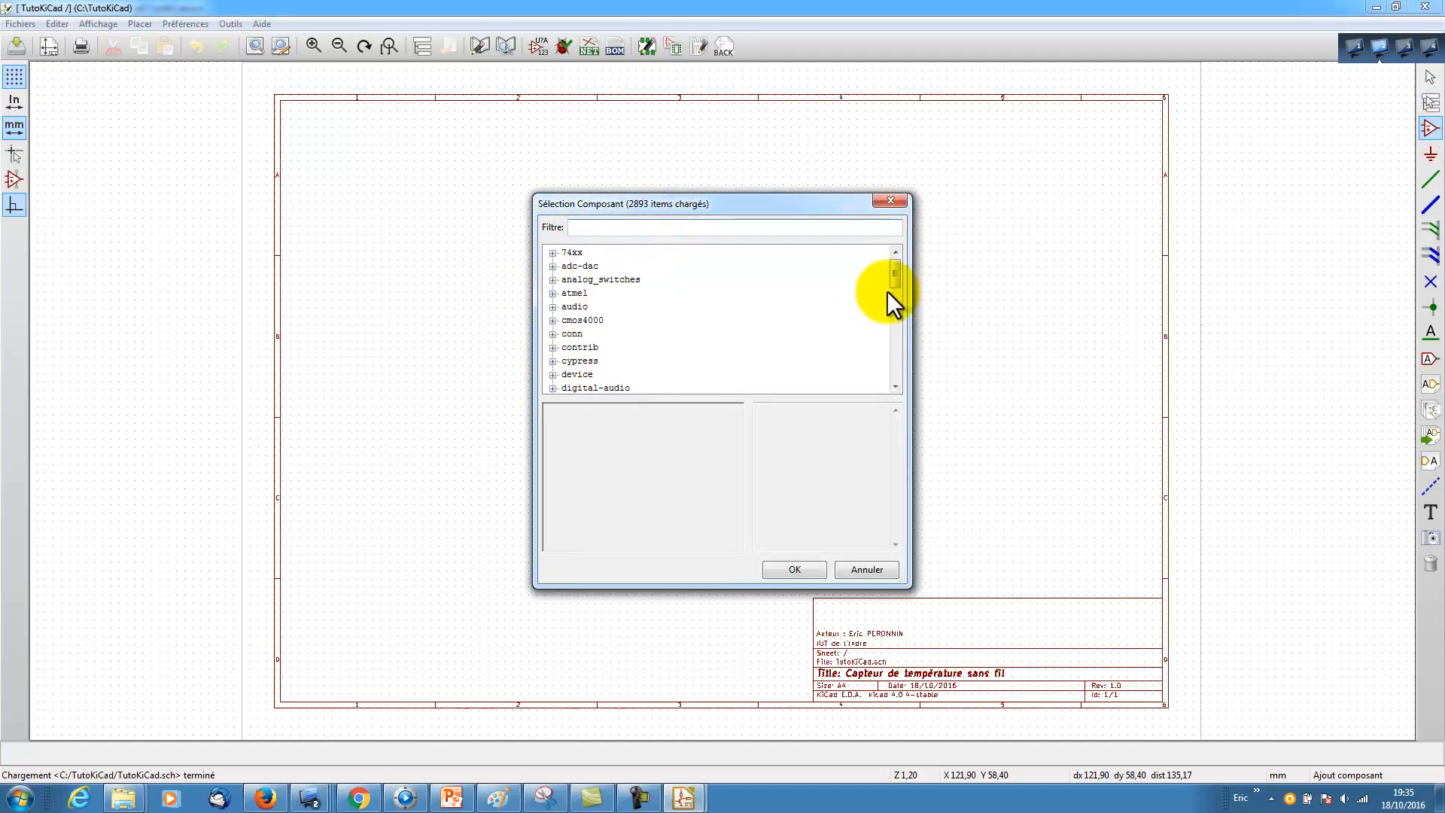
pyautogui.moveTo(895, 274); pyautogui.dragTo(894, 344)
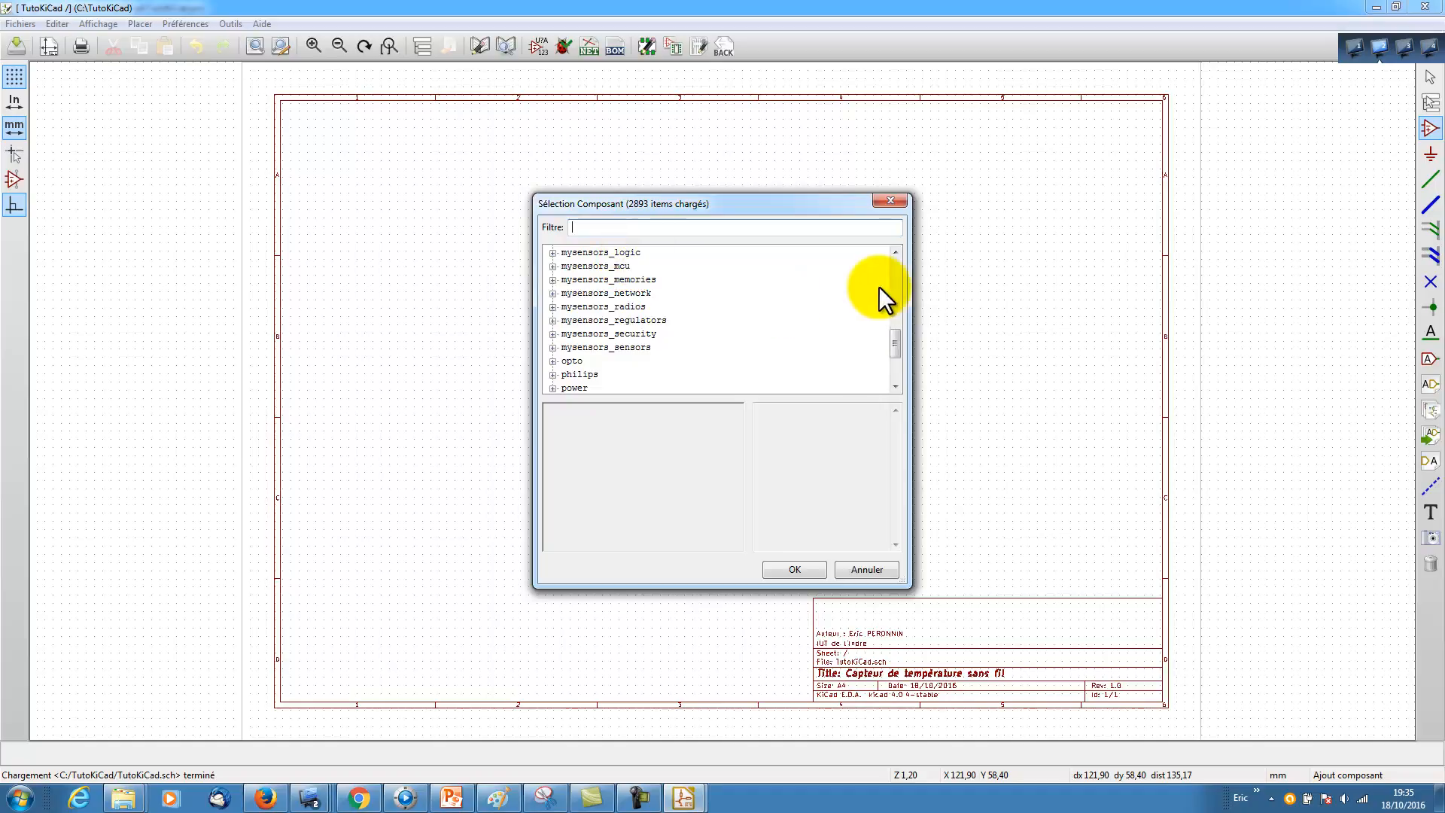
pyautogui.moveTo(895, 340); pyautogui.dragTo(898, 308)
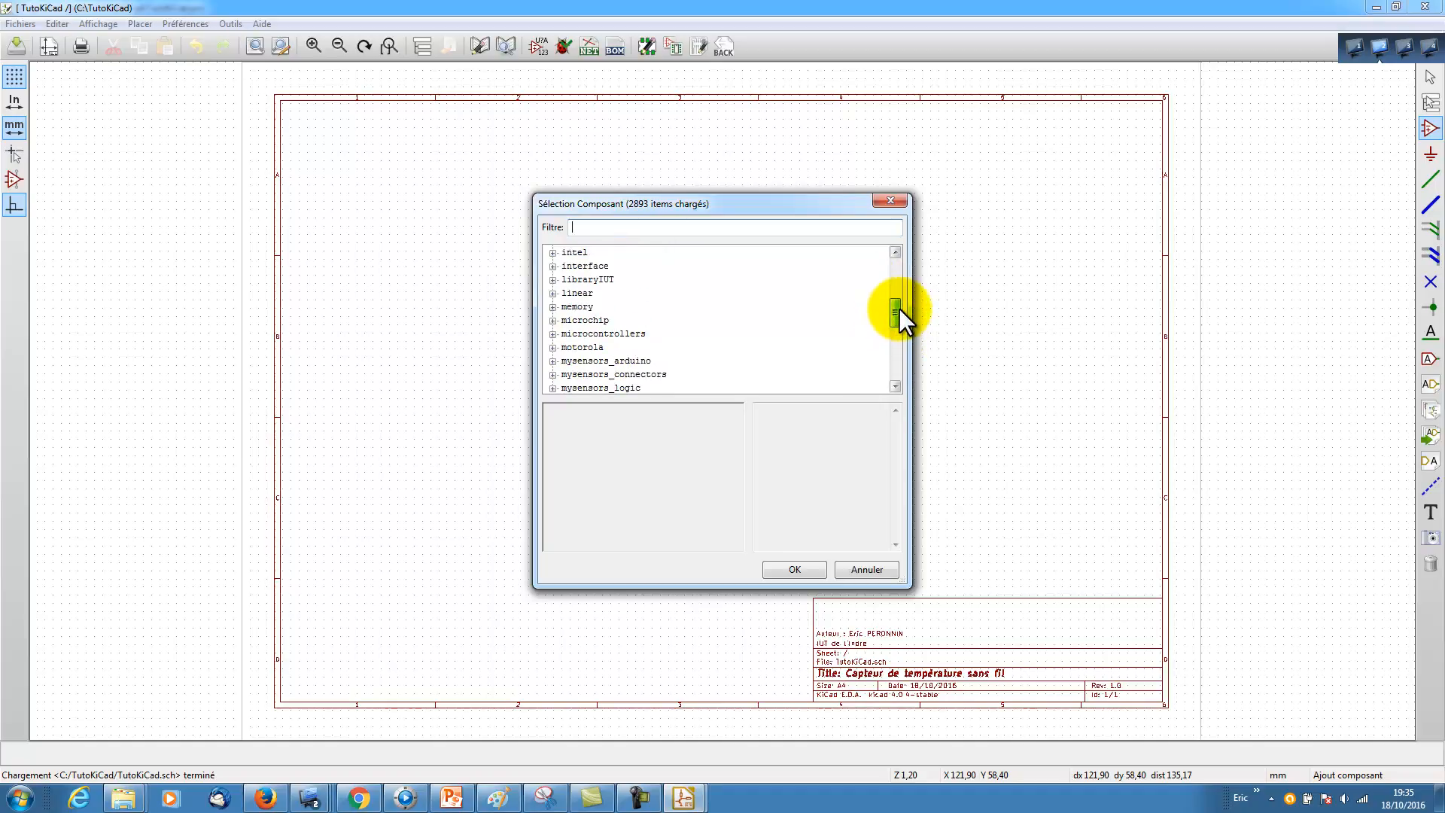
pyautogui.click(588, 280)
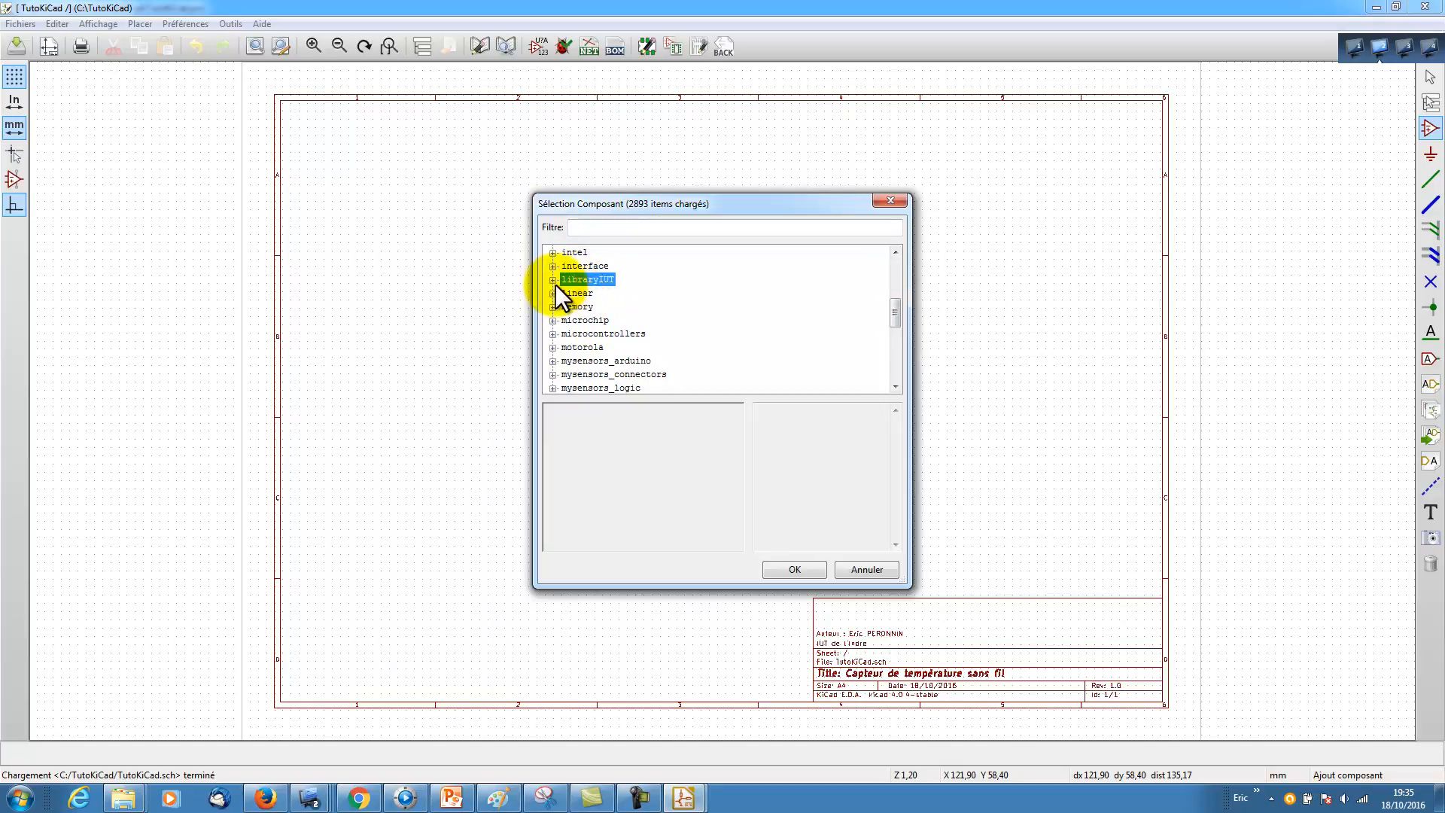
pyautogui.click(553, 280)
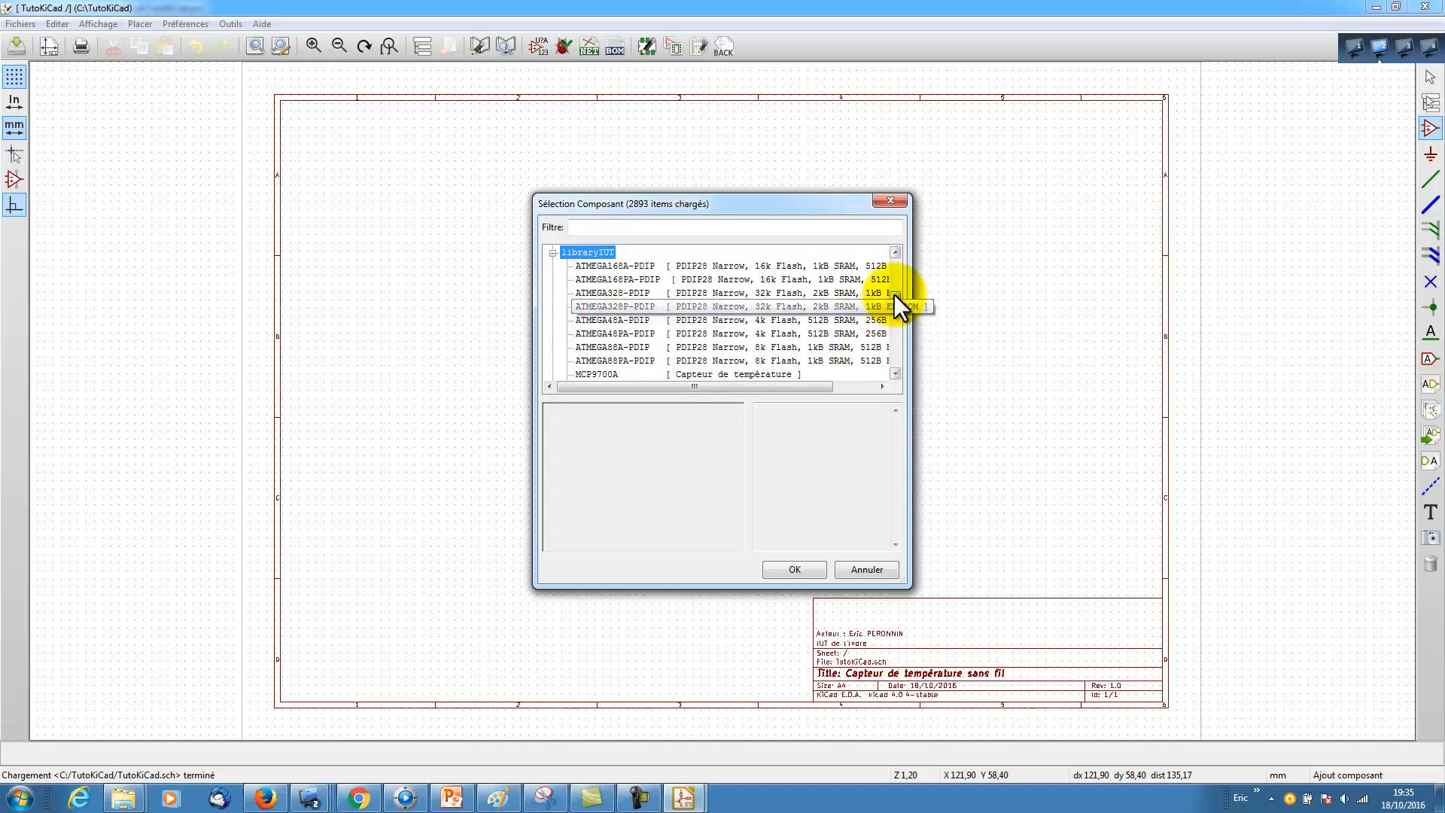
# Step: Choose ATMEGA328P-PDIP from libraryIUT, place it in the upper-left part of the sheet and end component placement
pyautogui.moveTo(893, 295); pyautogui.dragTo(895, 292)
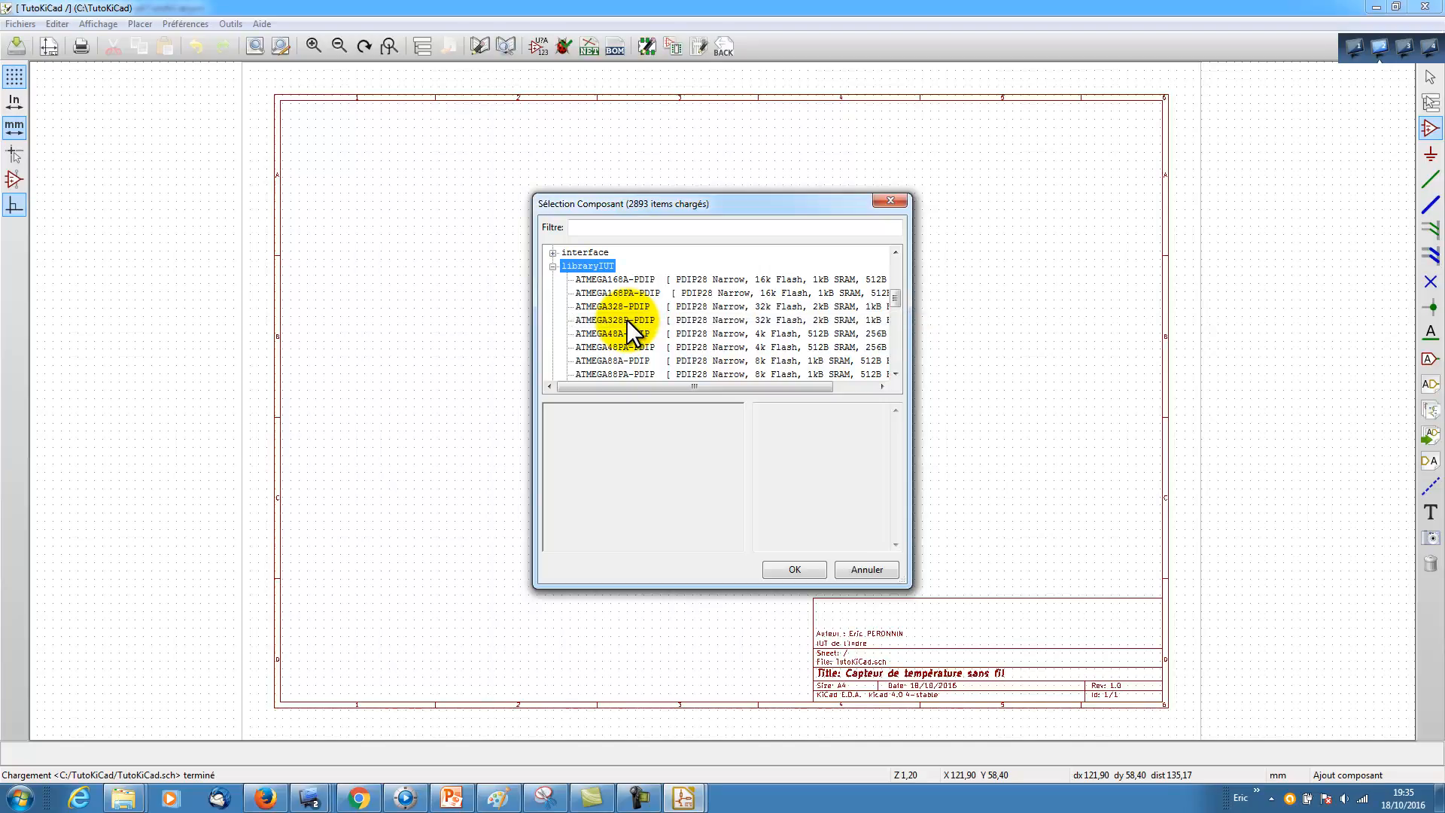
pyautogui.click(894, 374)
pyautogui.click(895, 374)
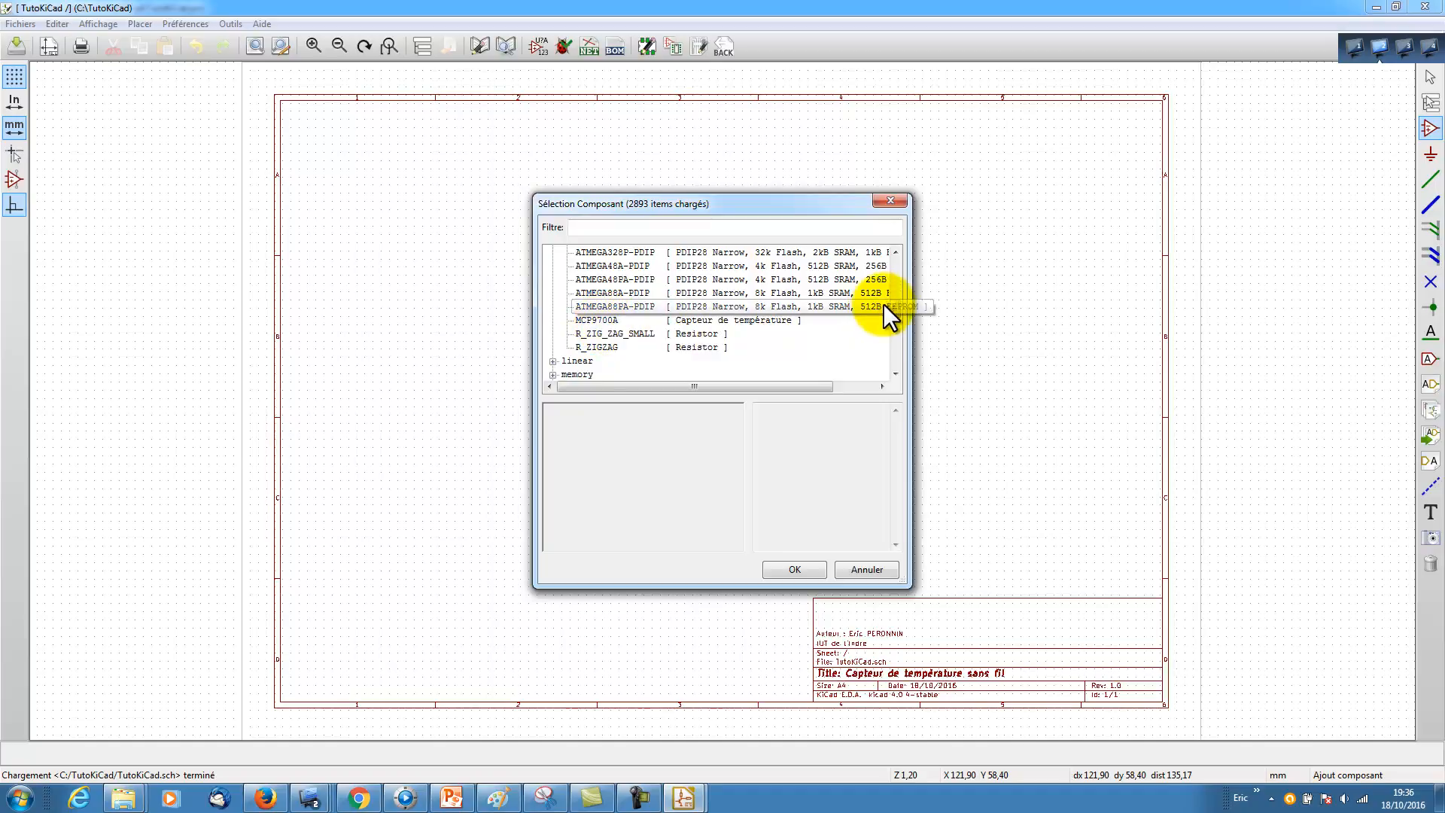
pyautogui.click(895, 252)
pyautogui.click(895, 255)
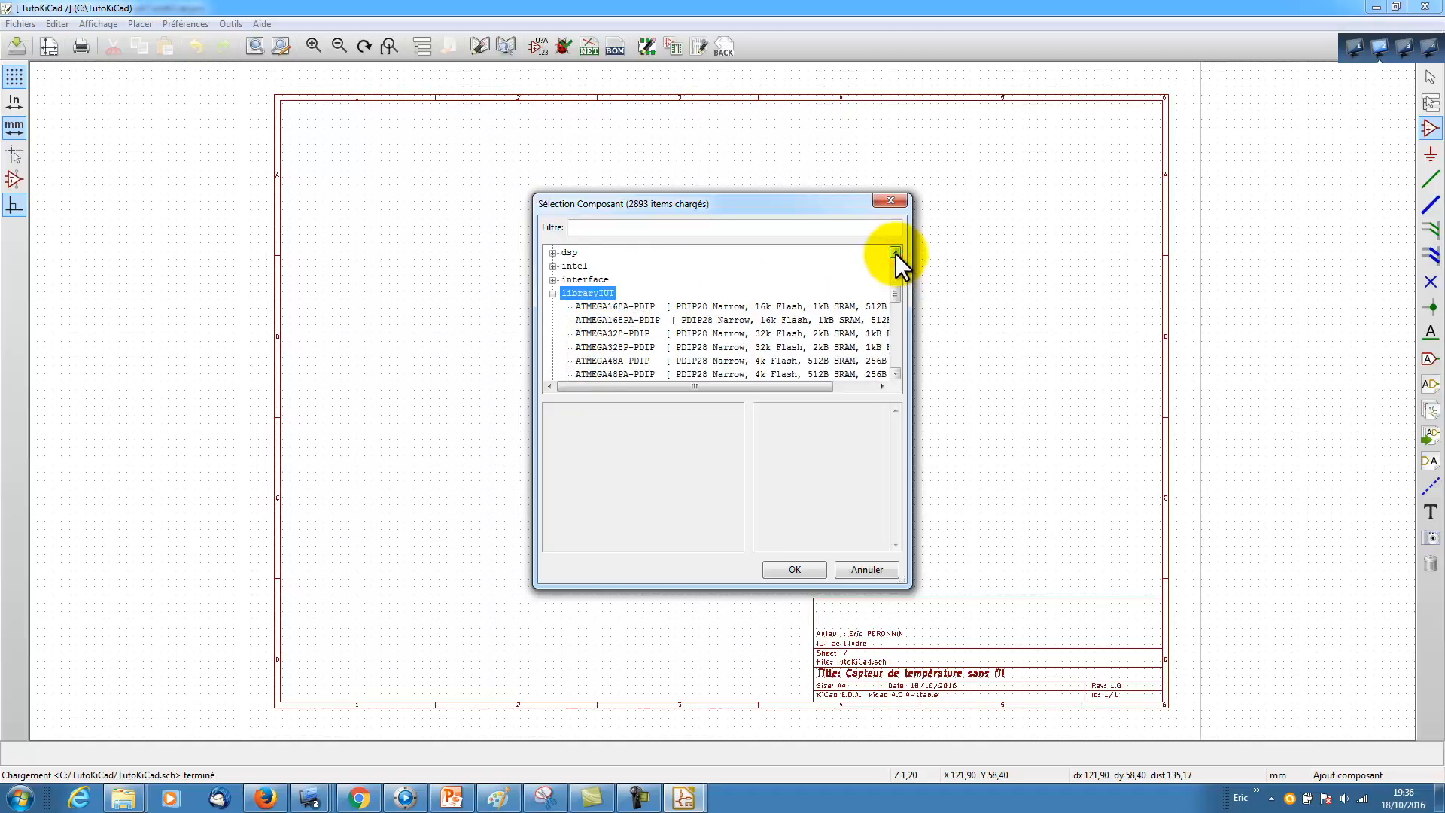
pyautogui.doubleClick(895, 373)
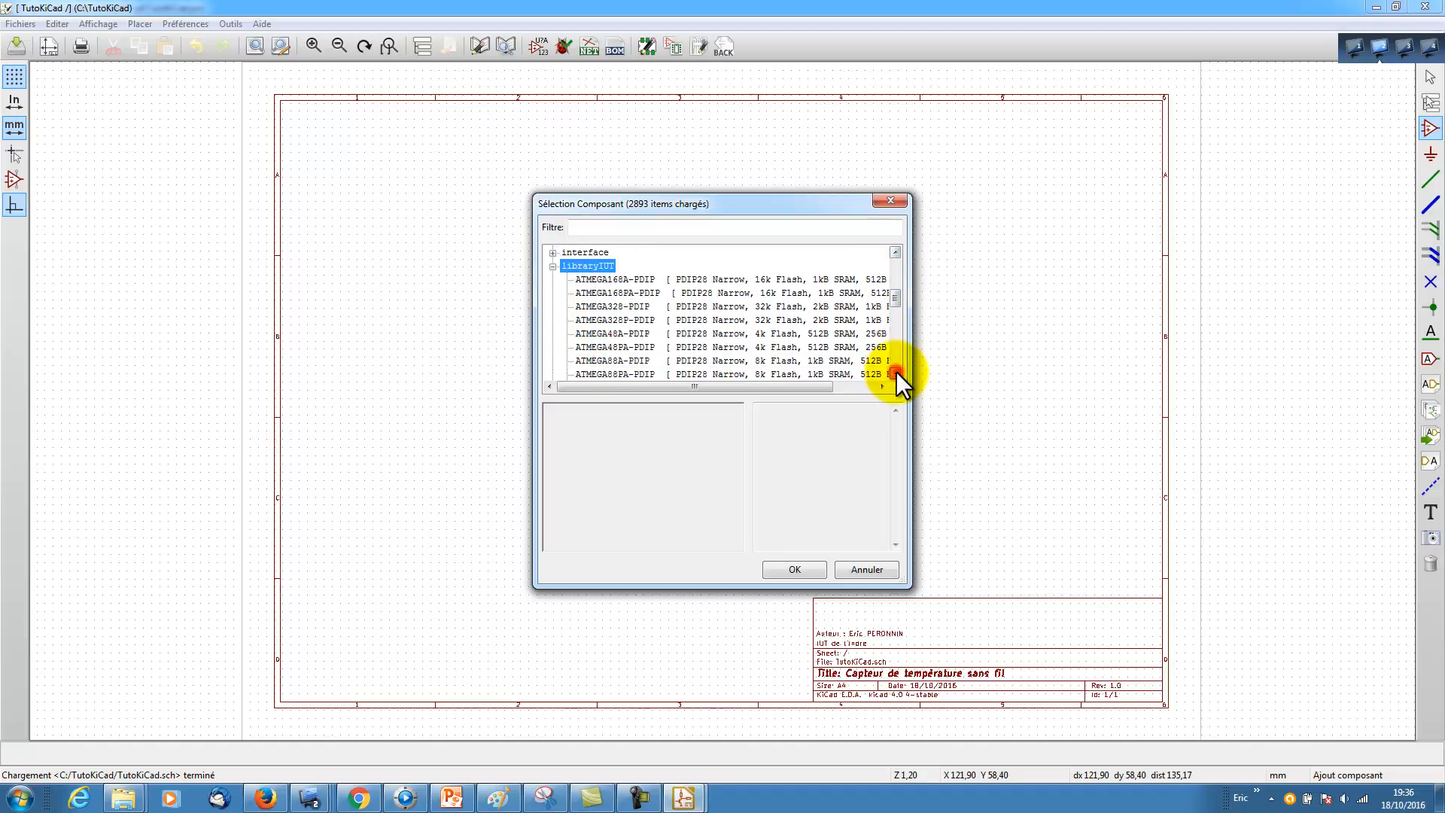
pyautogui.click(616, 320)
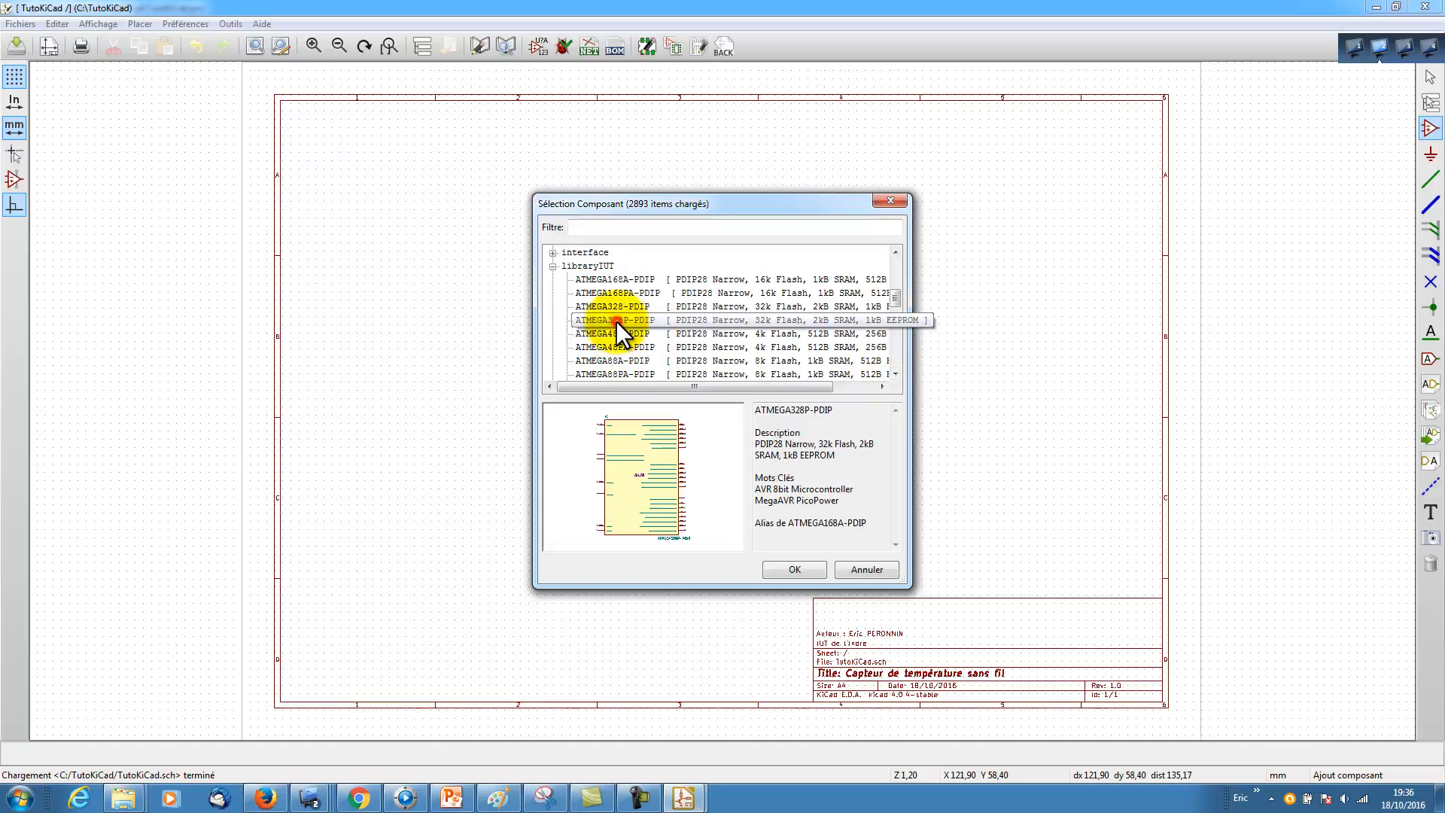
pyautogui.click(795, 569)
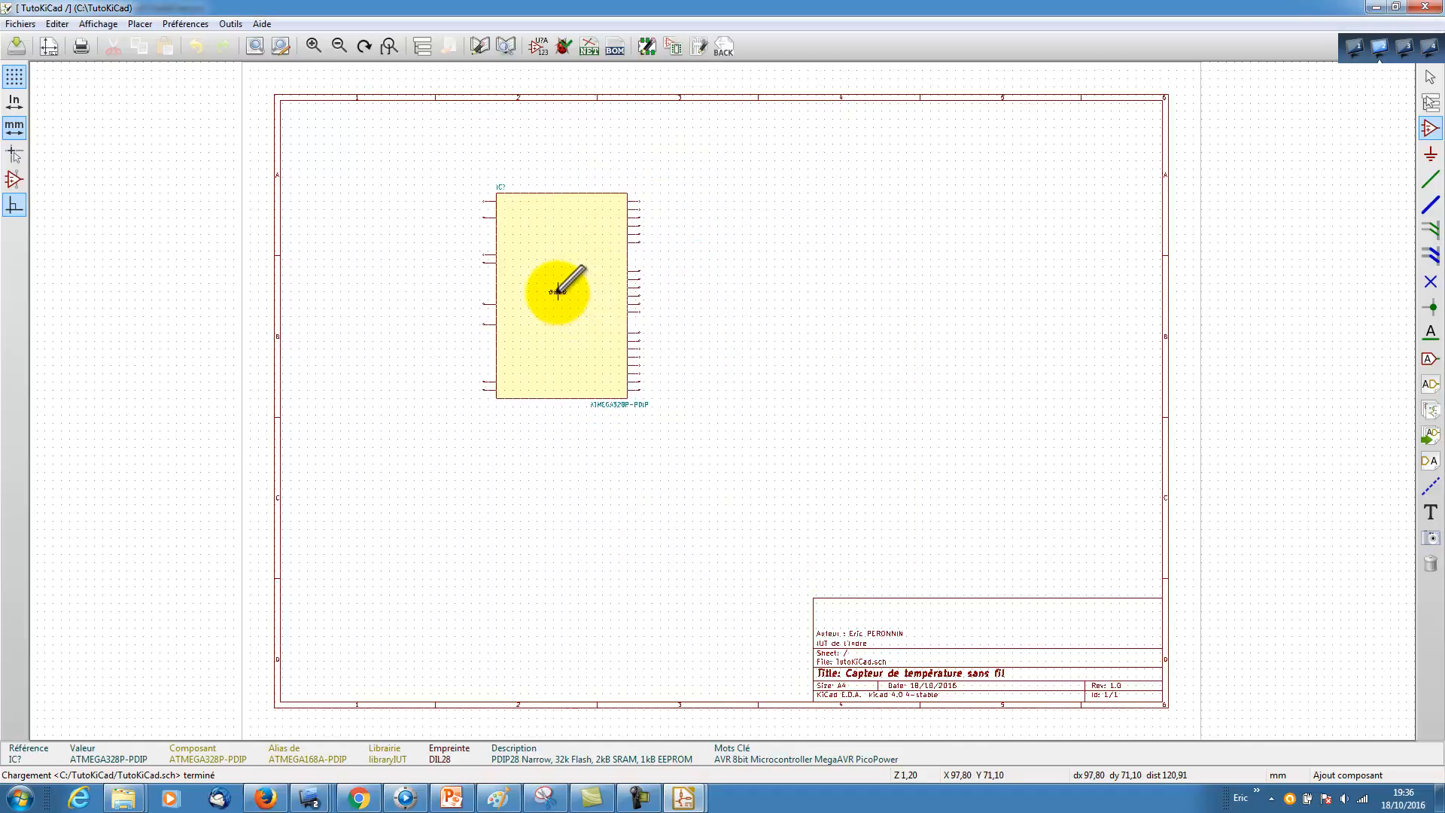
pyautogui.click(553, 287)
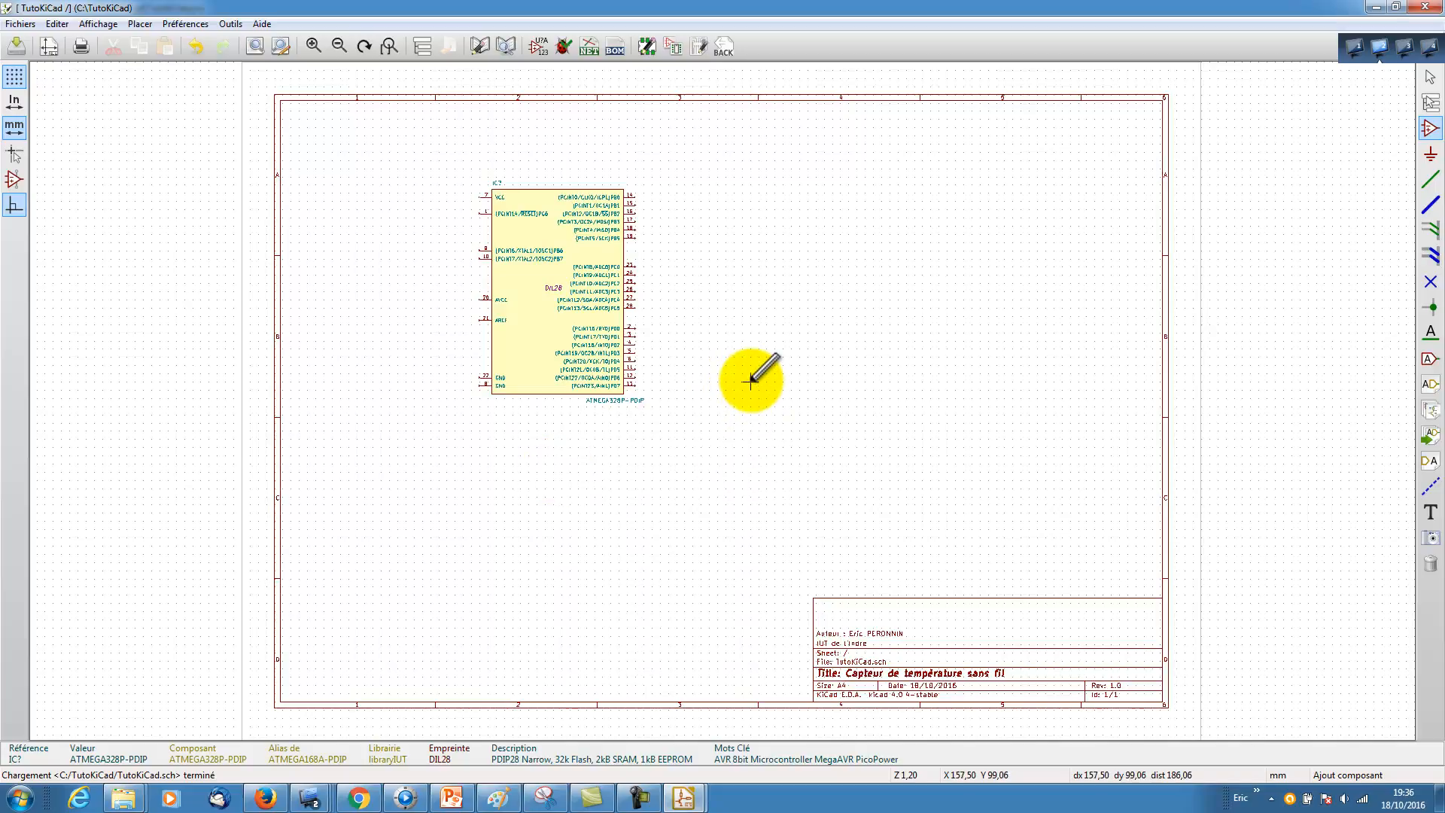
pyautogui.click(1429, 78)
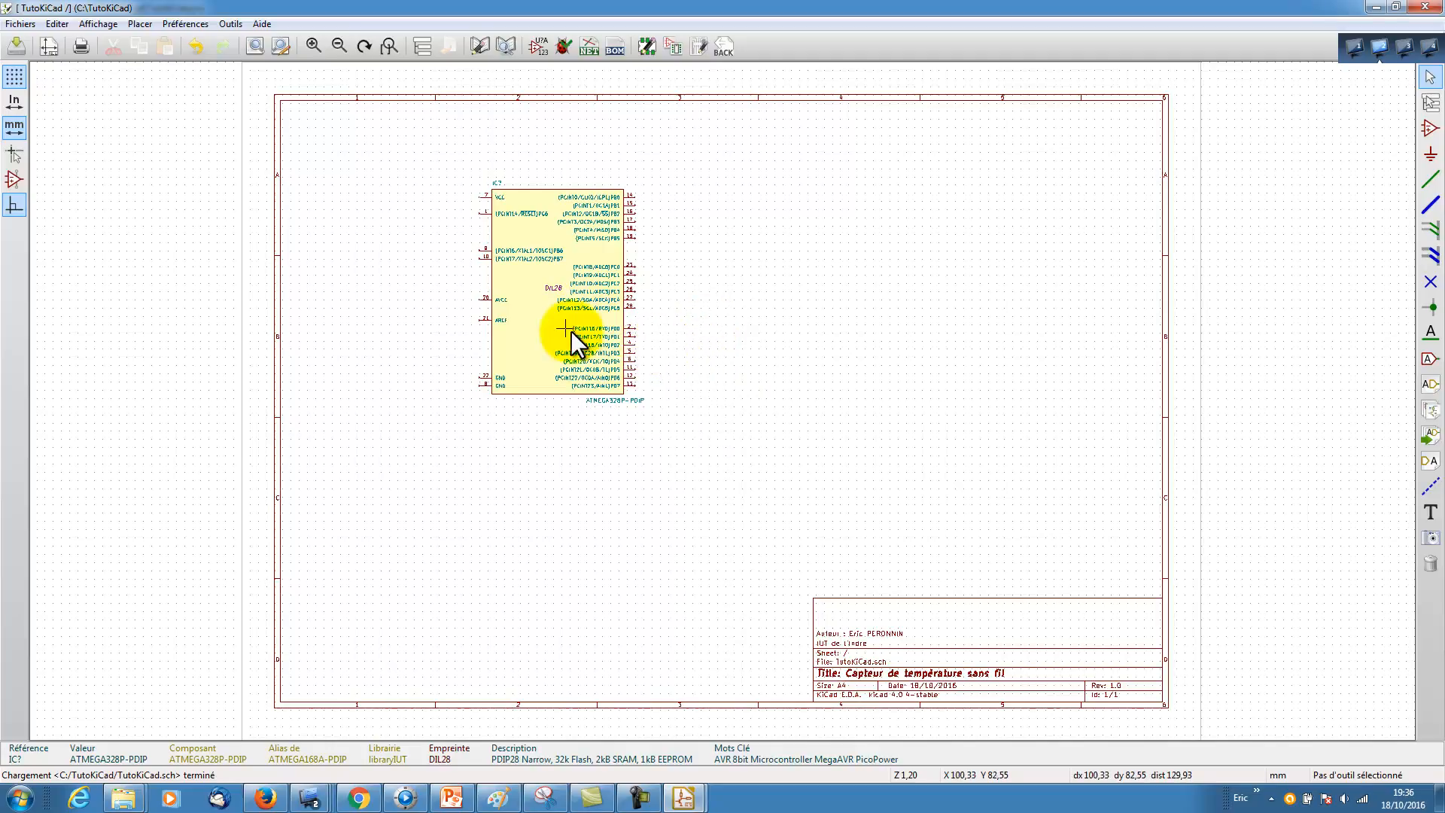
# Step: Examine the placed ATMEGA328P-PDIP symbol and its pins at different scales, along with the free sheet area around it
pyautogui.scroll(3, 552, 299)
pyautogui.scroll(-3, 552, 299)
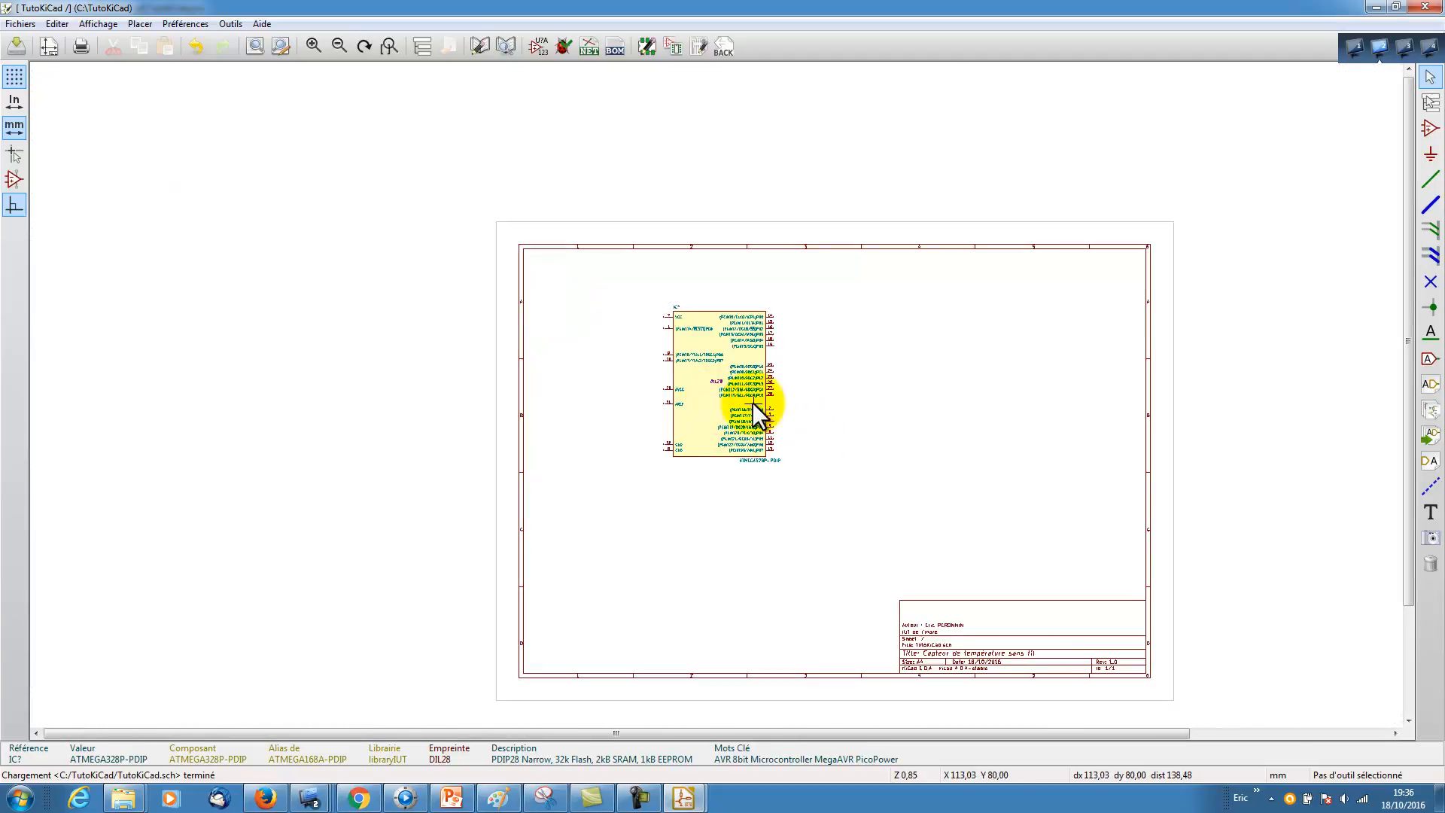
pyautogui.scroll(1, 763, 407)
pyautogui.scroll(2, 738, 402)
pyautogui.scroll(-2, 715, 394)
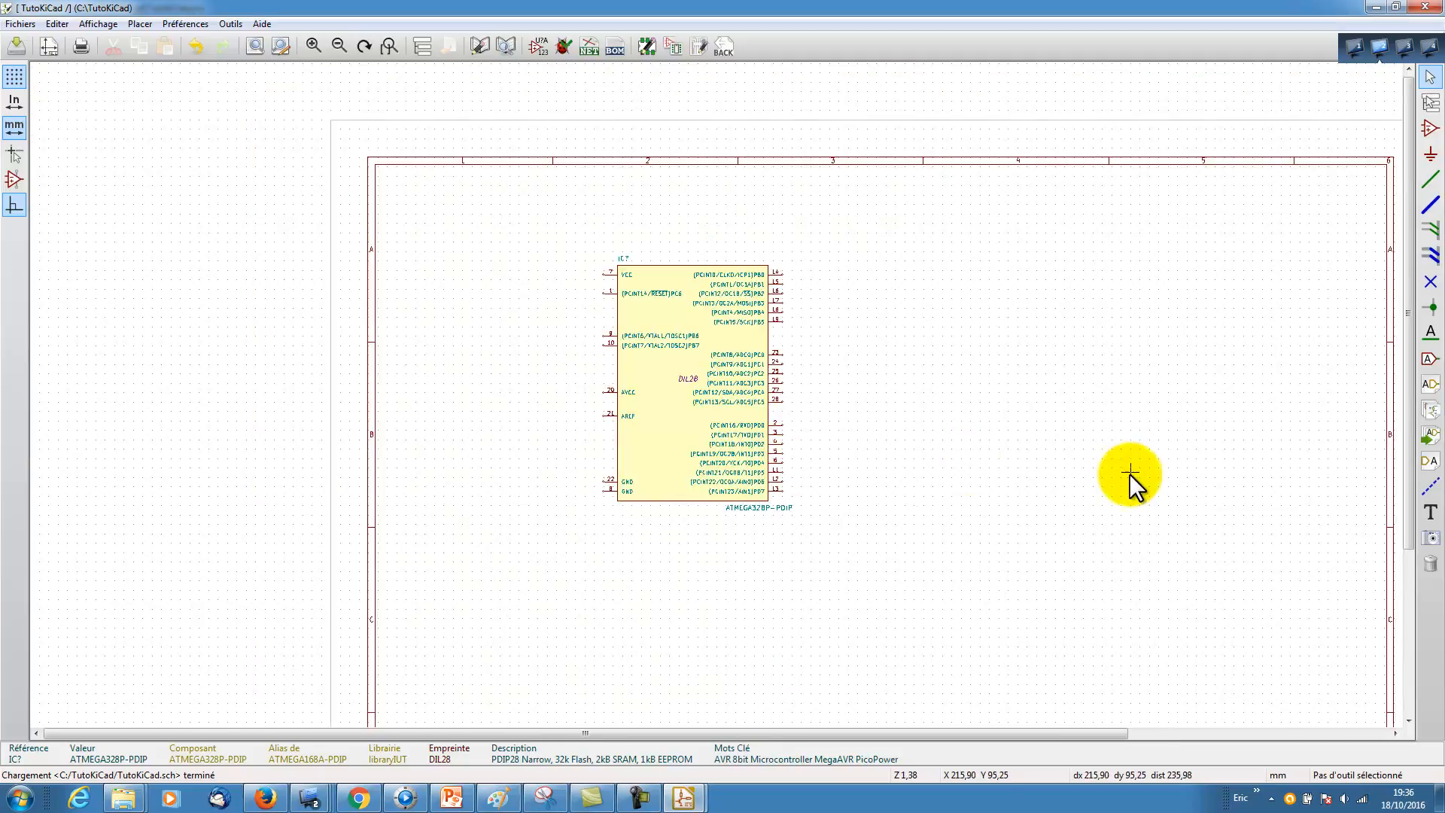
pyautogui.scroll(2, 1064, 477)
pyautogui.scroll(-2, 716, 395)
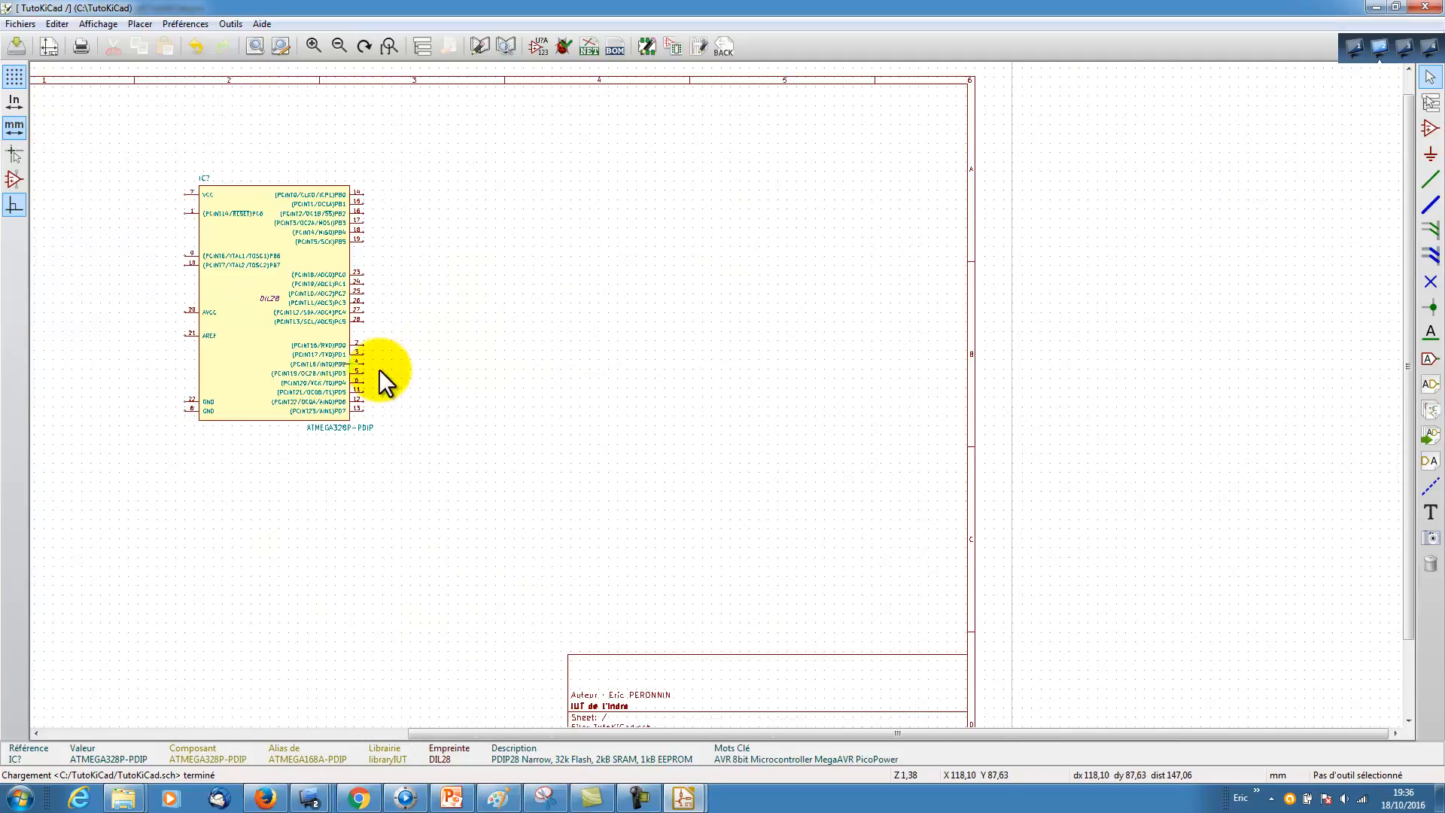
pyautogui.scroll(3, 282, 335)
pyautogui.scroll(-3, 716, 394)
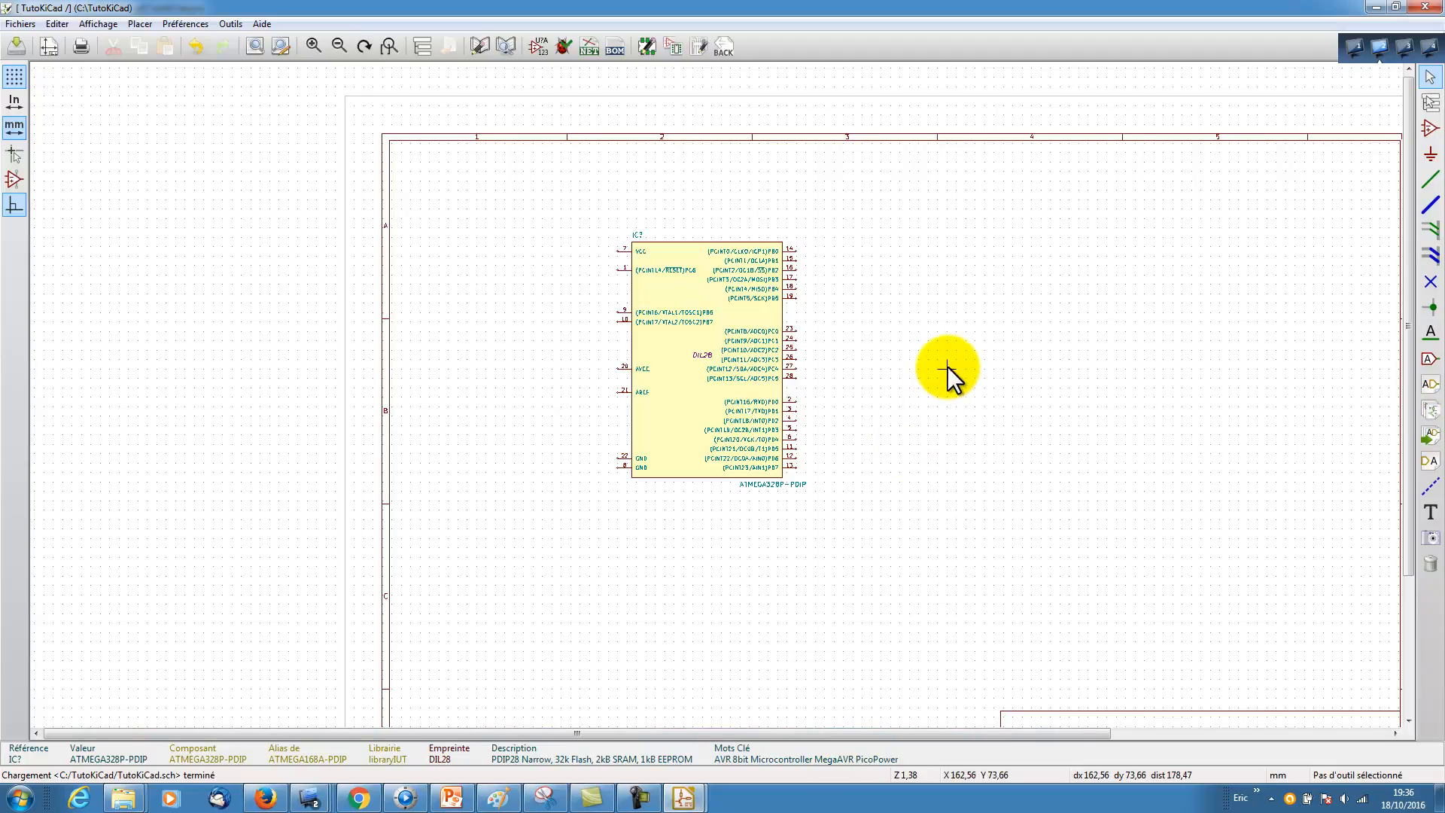
pyautogui.moveTo(947, 367); pyautogui.dragTo(870, 309, button='middle')
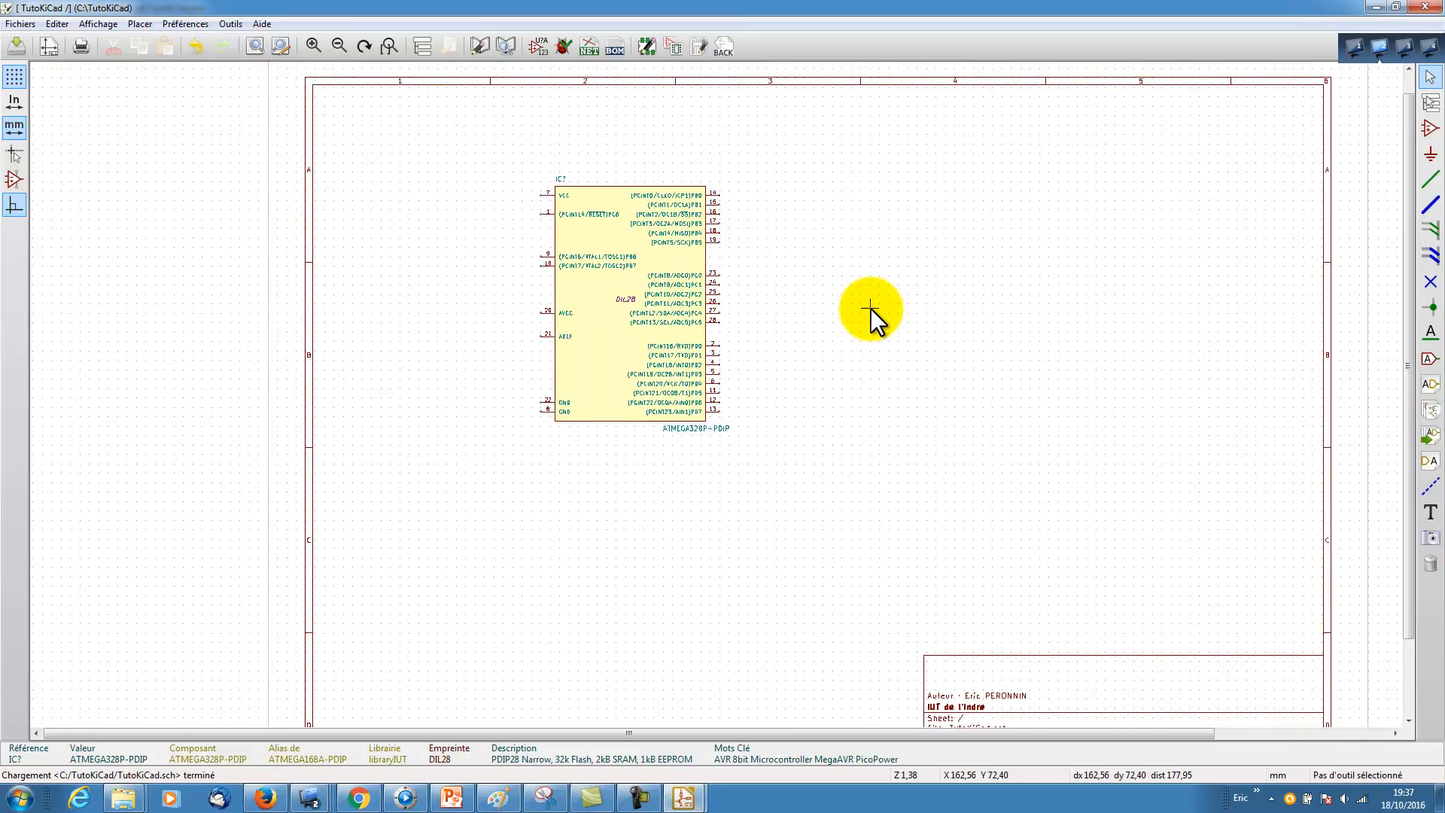
# Step: Place a +BATT power symbol from the power library just above and to the left of the microcontroller's VCC pin
pyautogui.scroll(1, 658, 348)
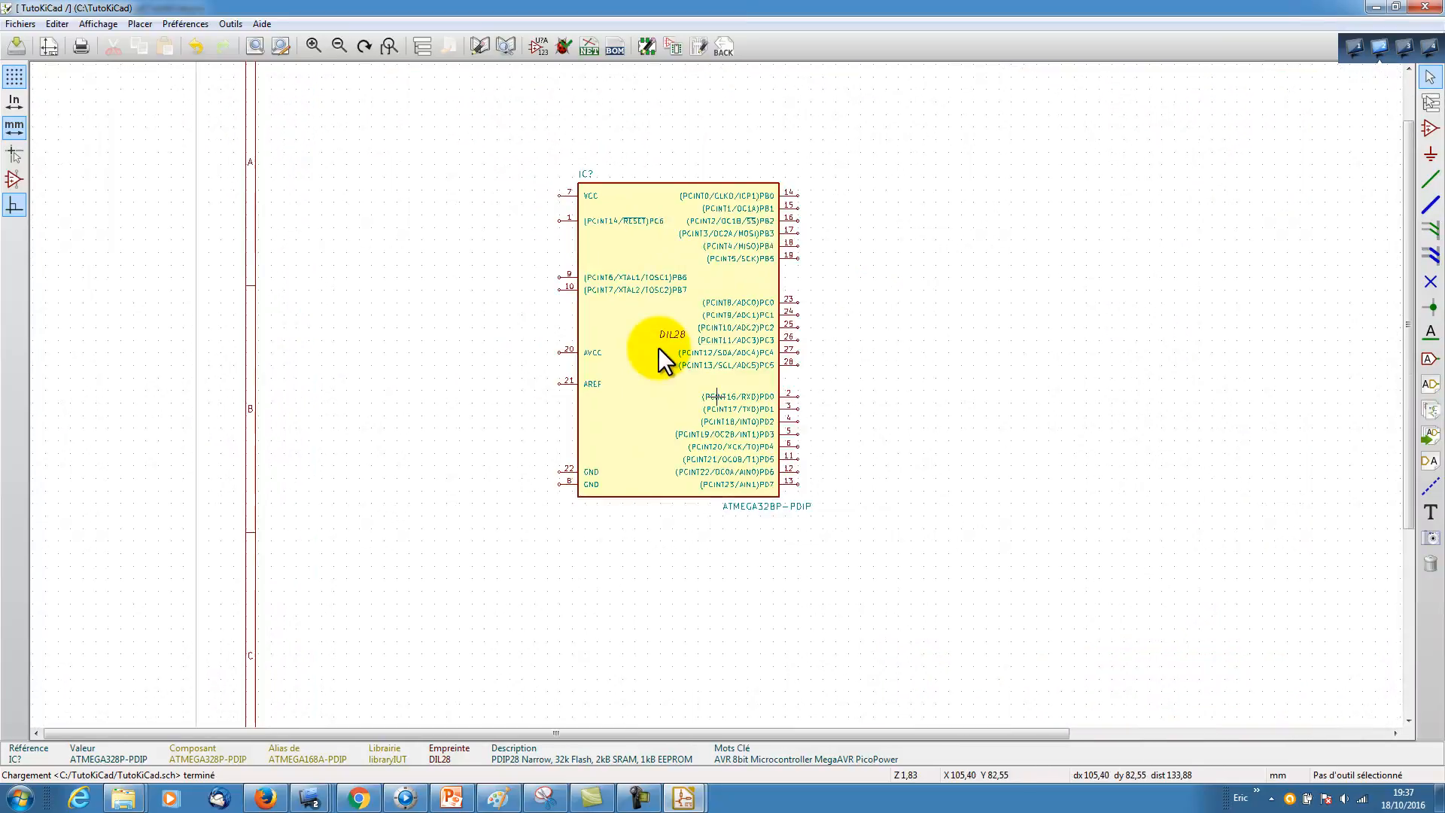
pyautogui.scroll(1, 658, 347)
pyautogui.scroll(-1, 658, 348)
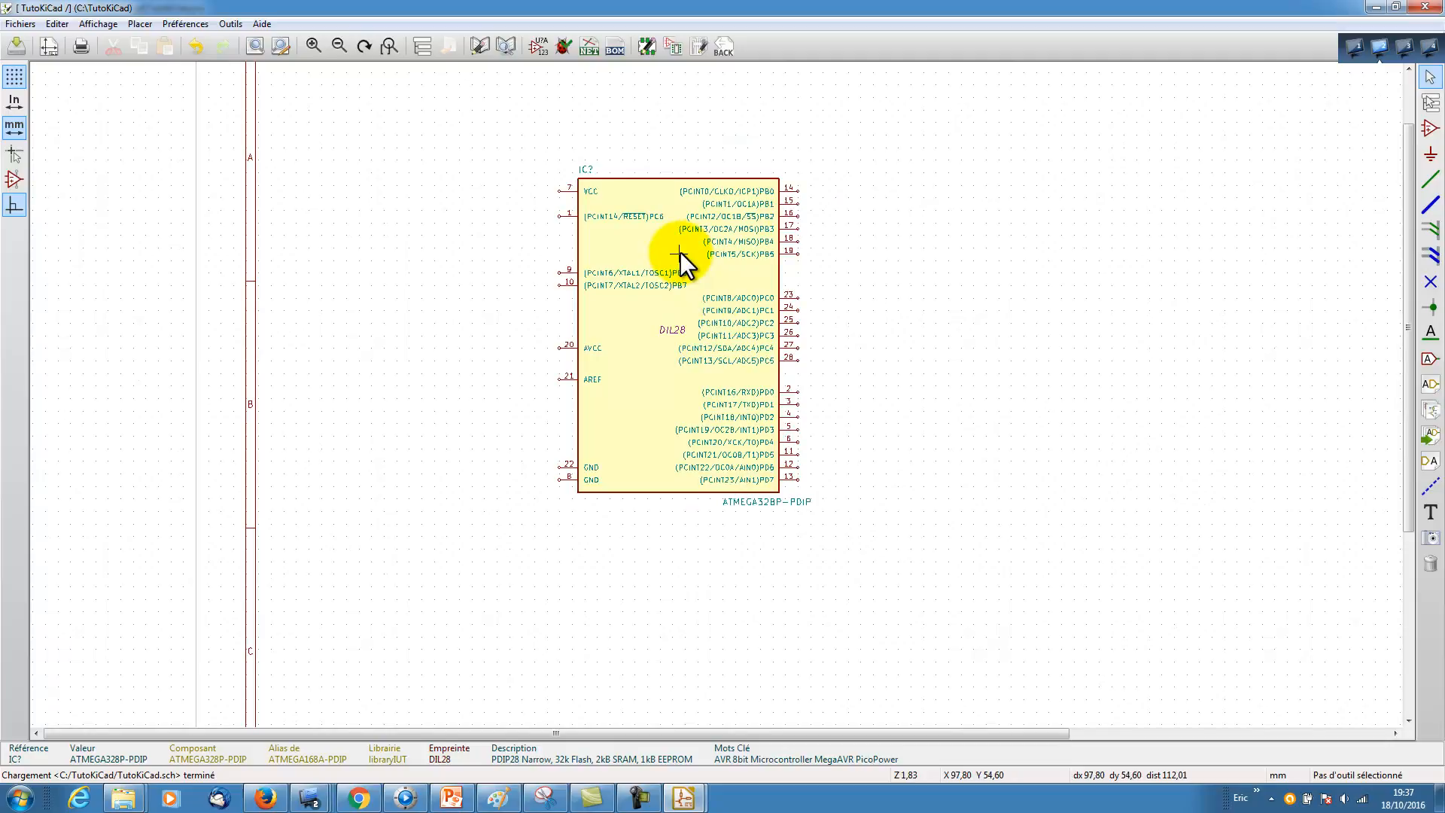
pyautogui.scroll(1, 679, 255)
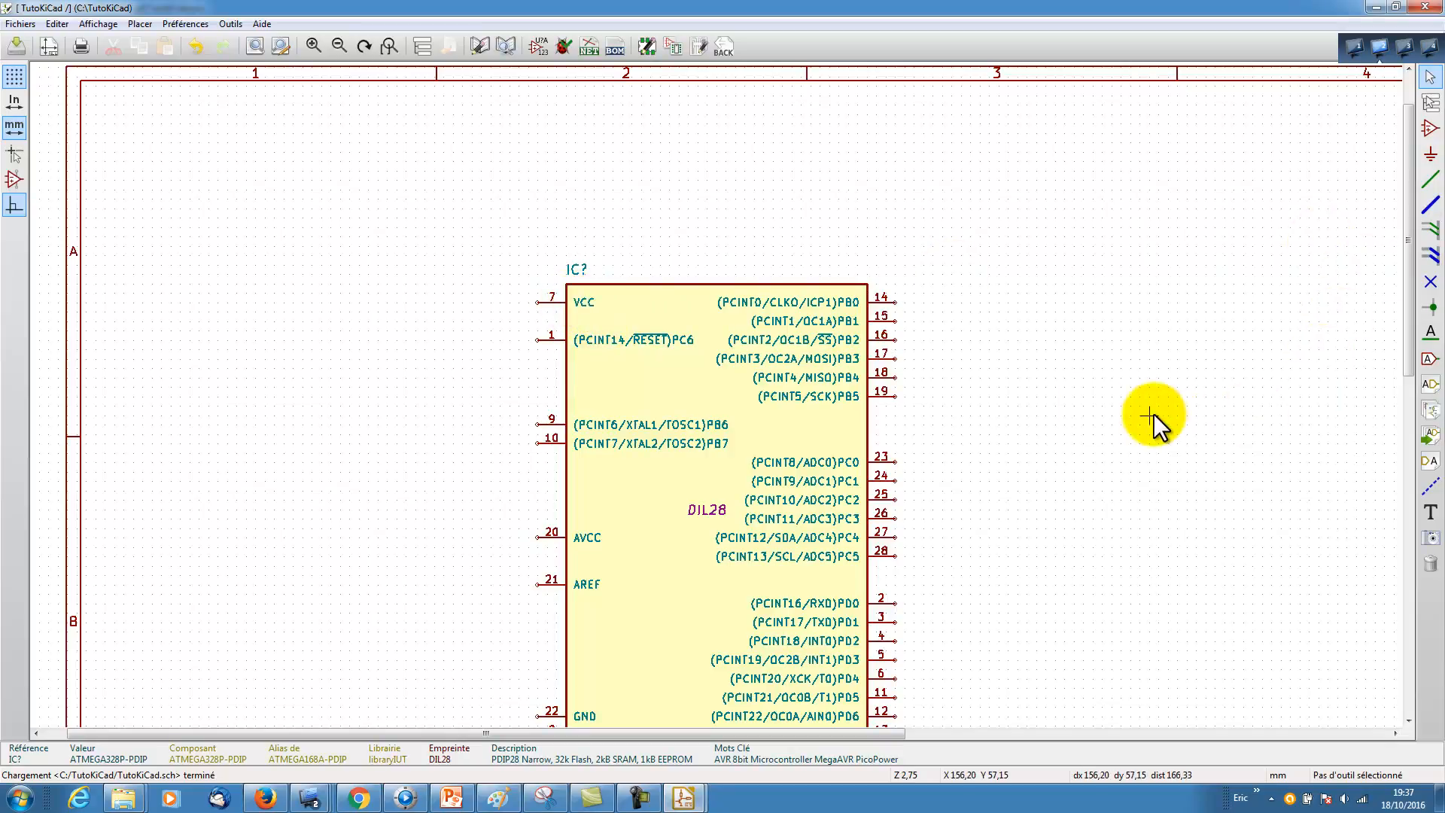
pyautogui.click(1431, 154)
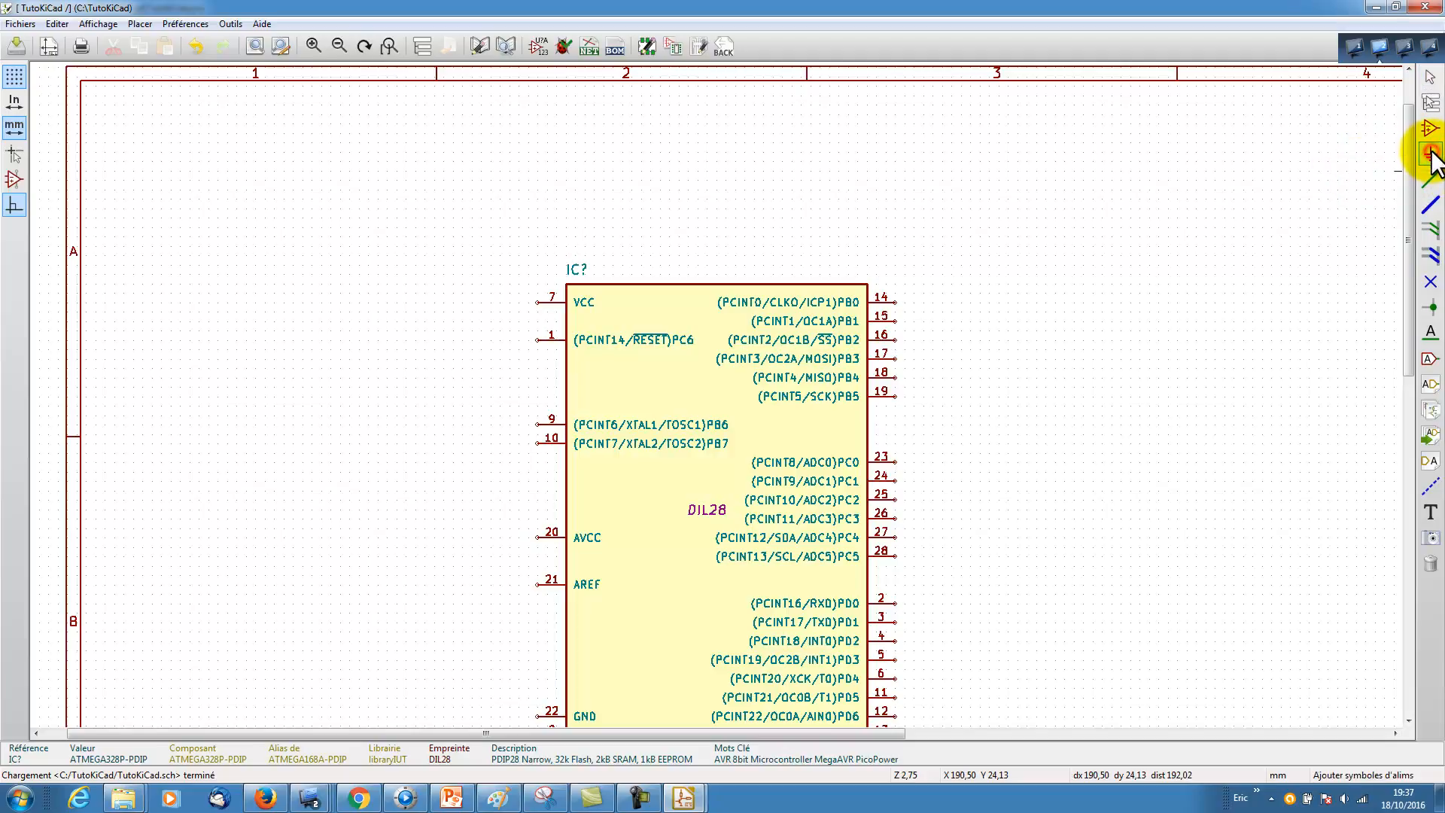
pyautogui.click(434, 226)
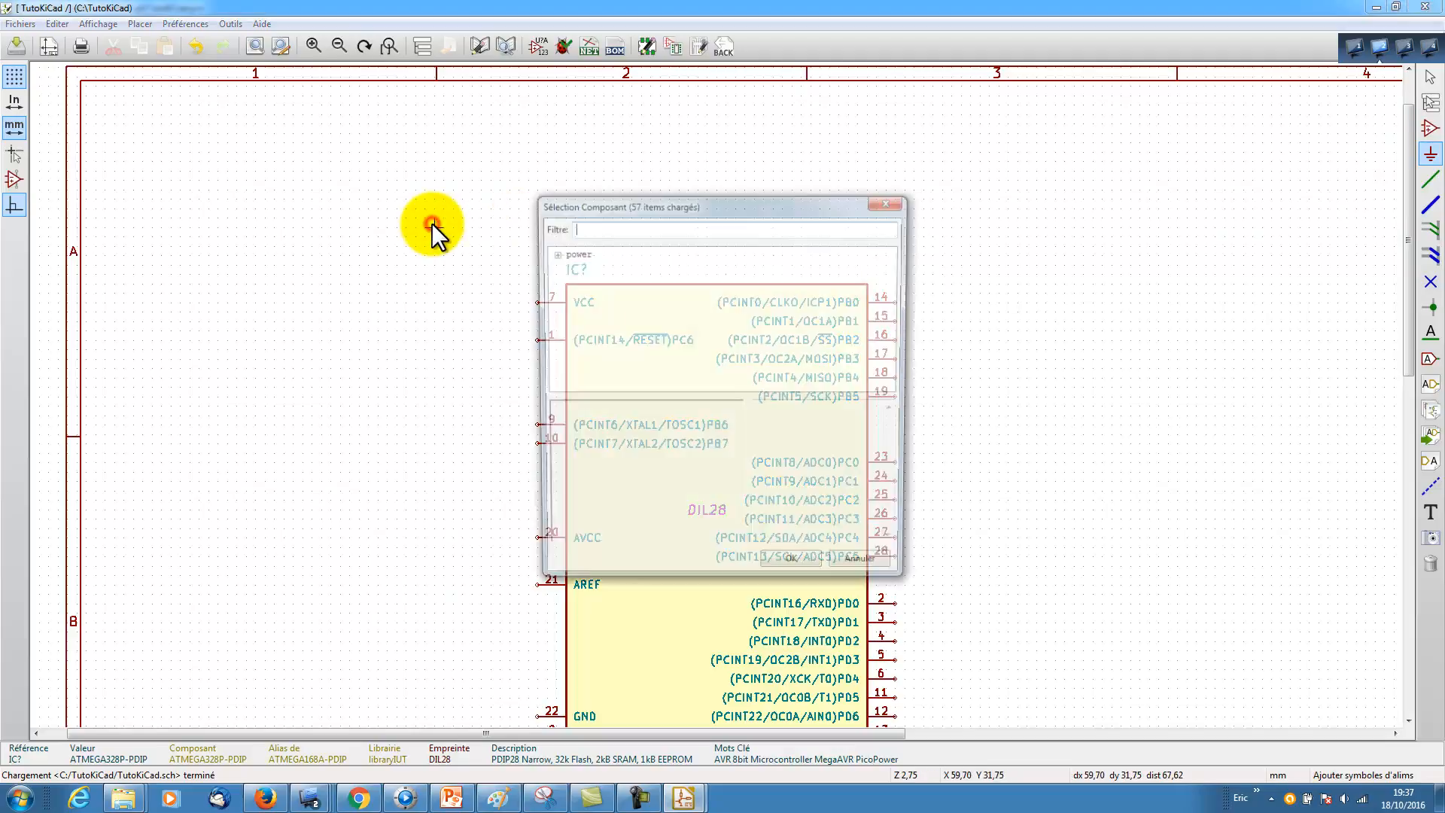
pyautogui.click(553, 253)
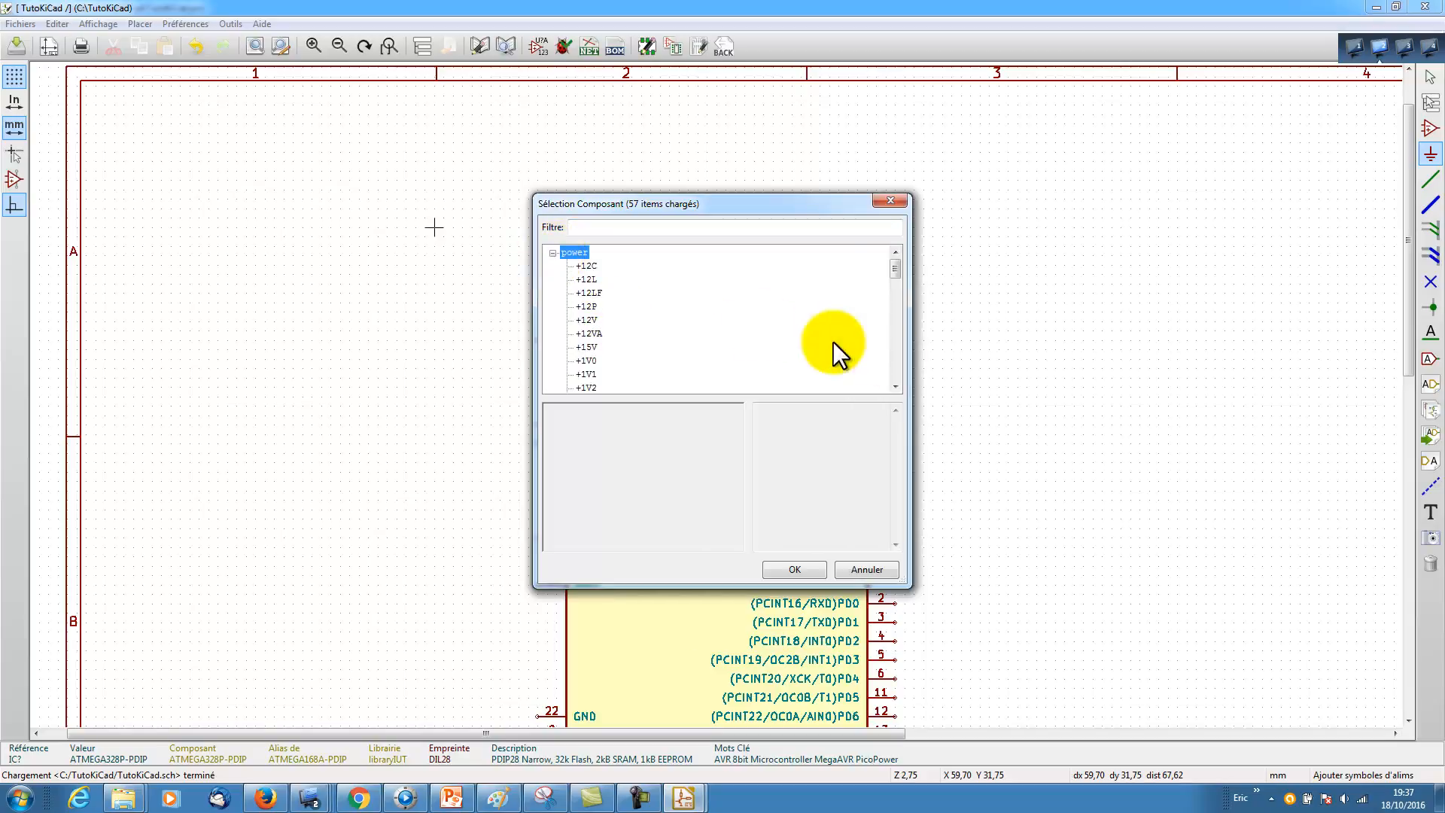
pyautogui.moveTo(896, 273); pyautogui.dragTo(895, 334)
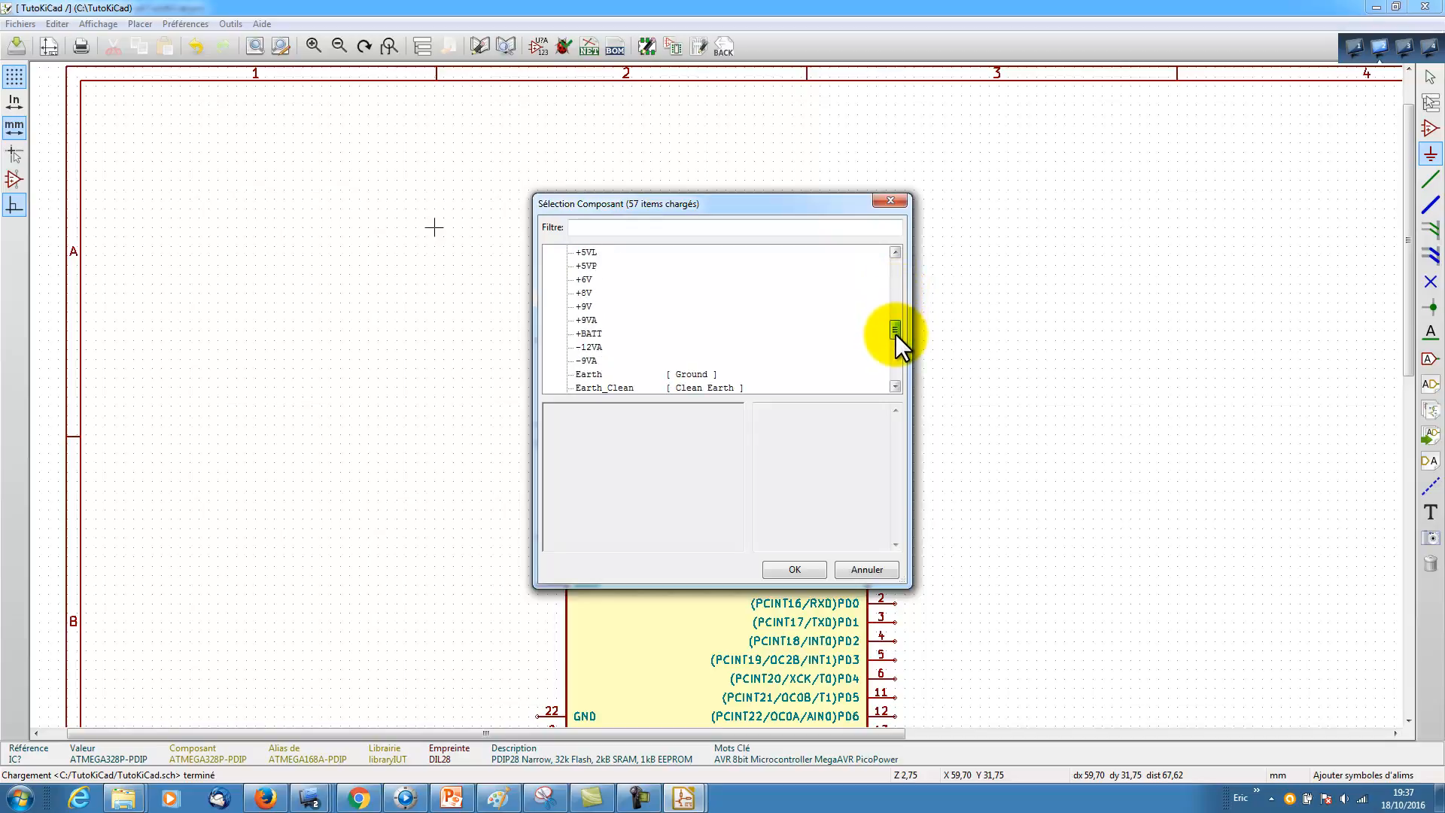
pyautogui.click(586, 331)
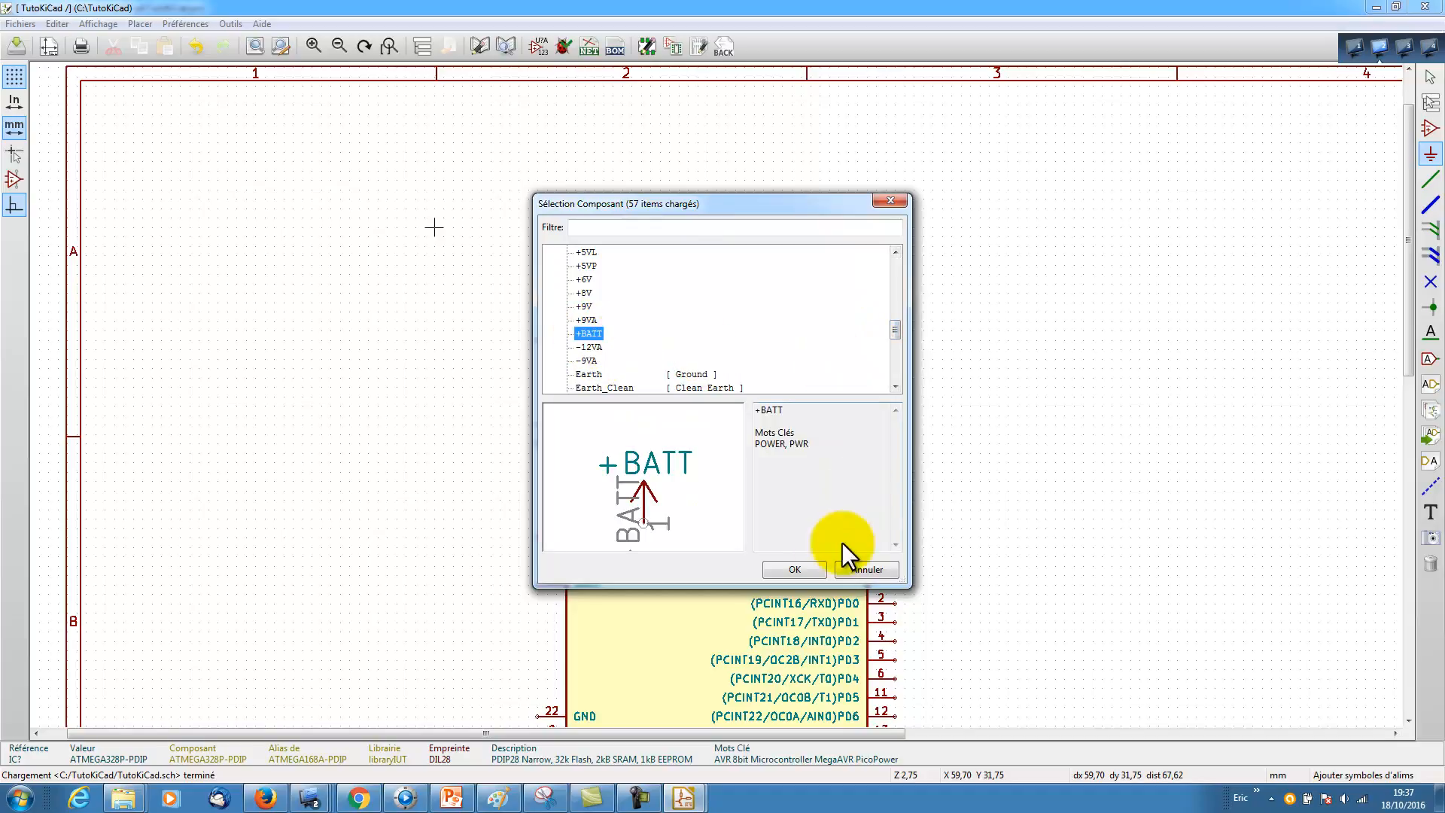
pyautogui.click(795, 570)
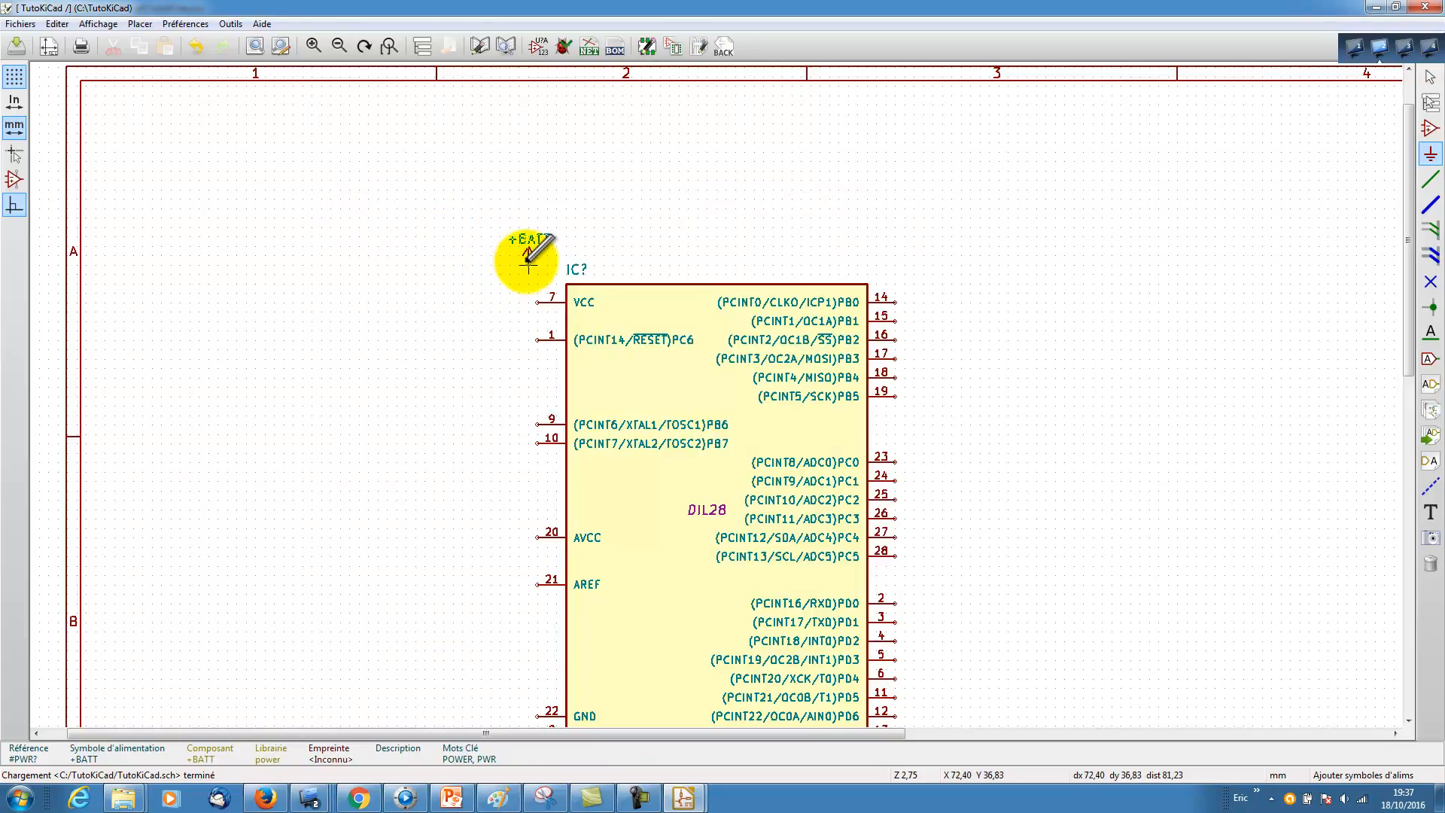
pyautogui.click(528, 264)
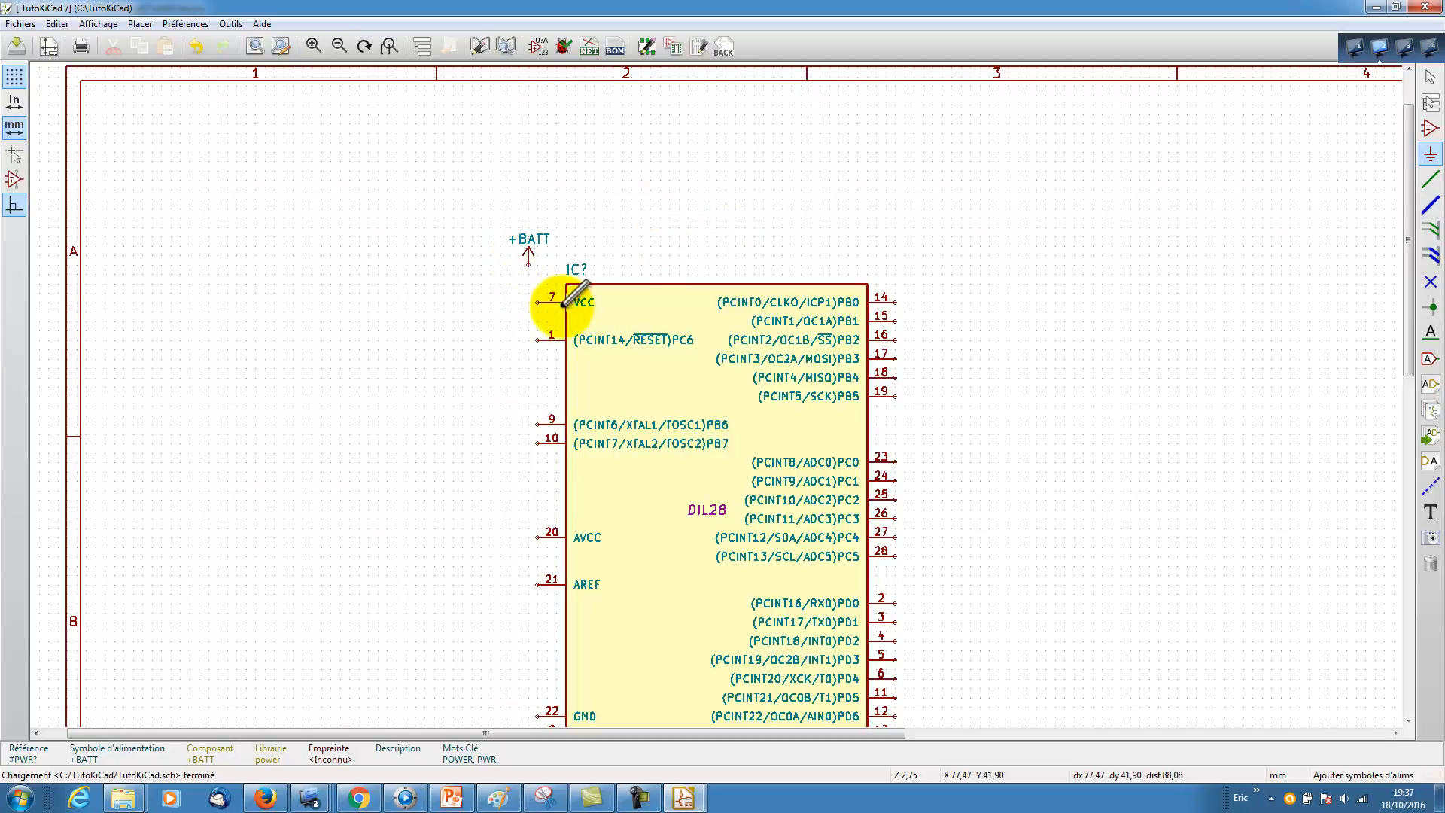
# Step: Wire the +BATT symbol to the microcontroller's VCC pin 7
pyautogui.click(1429, 179)
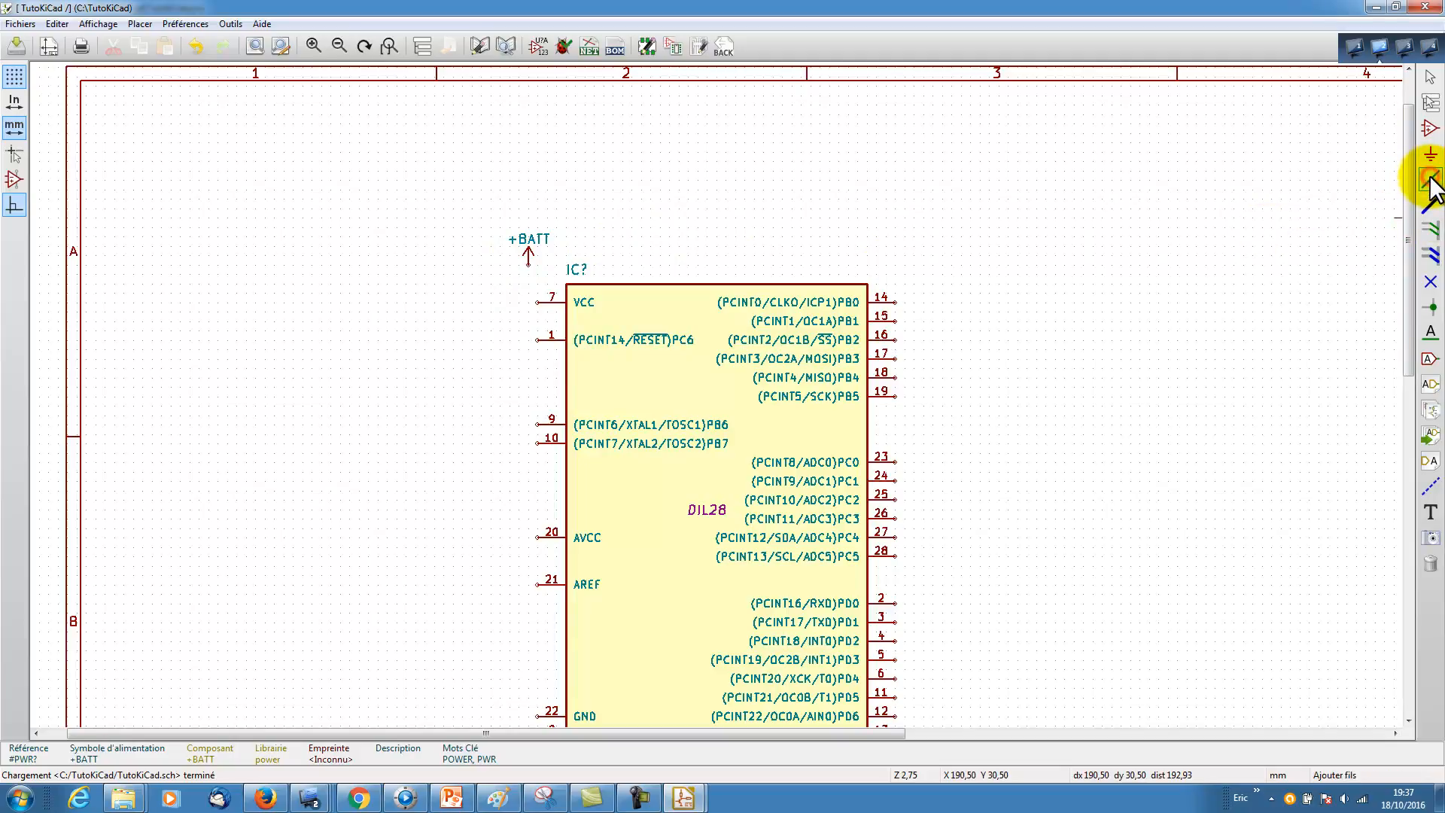
pyautogui.click(529, 263)
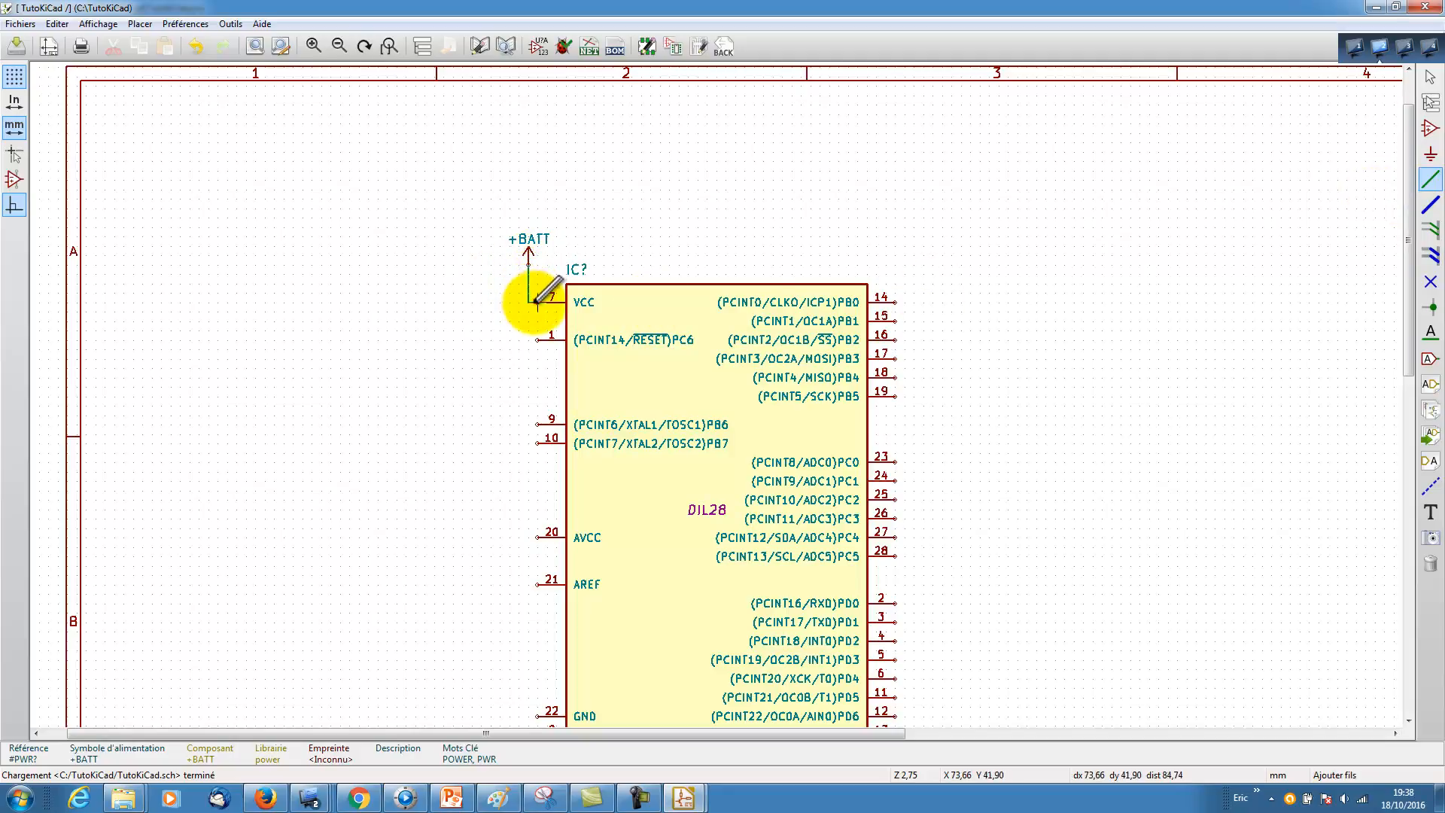
pyautogui.click(537, 301)
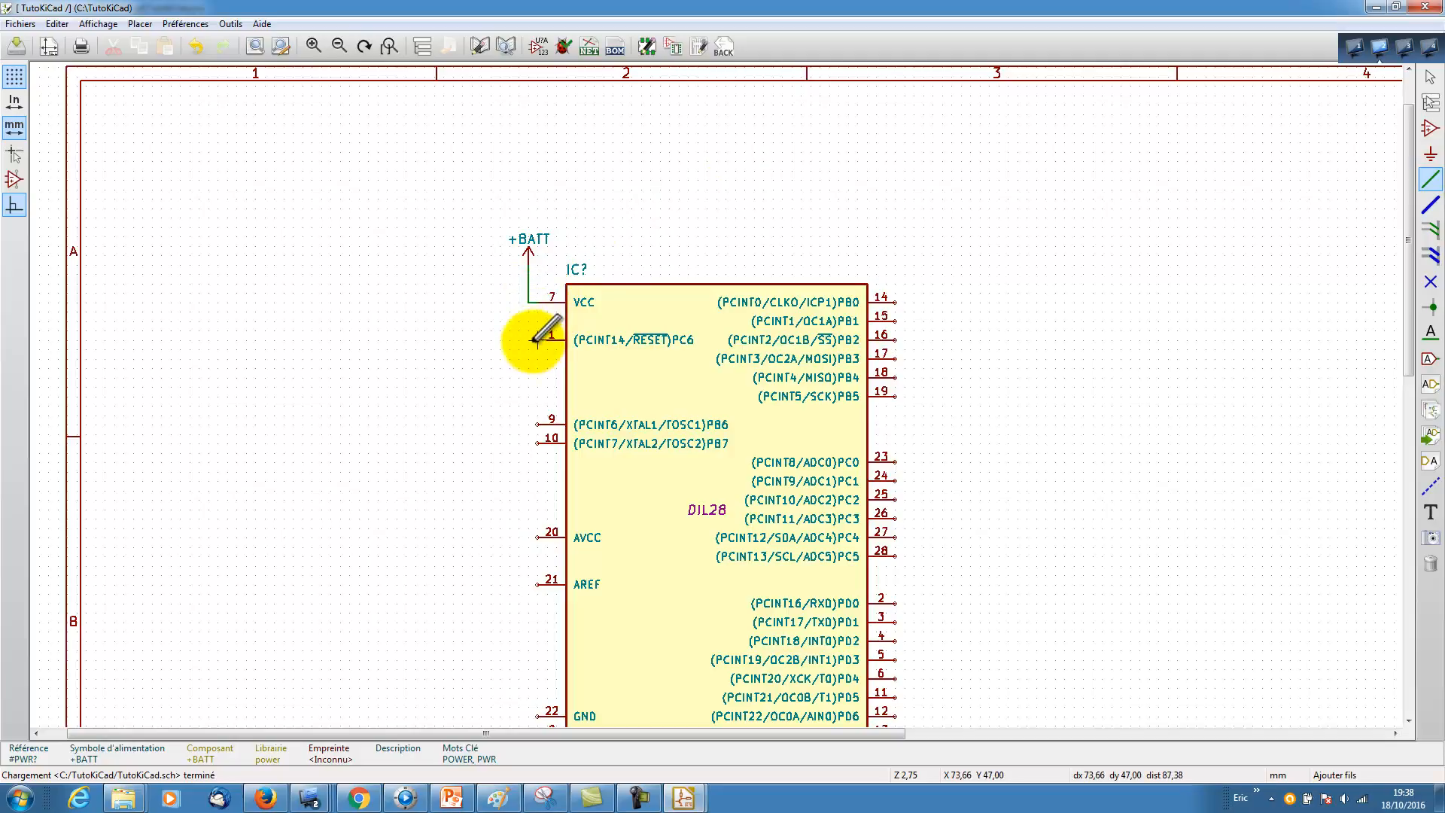
pyautogui.click(550, 302)
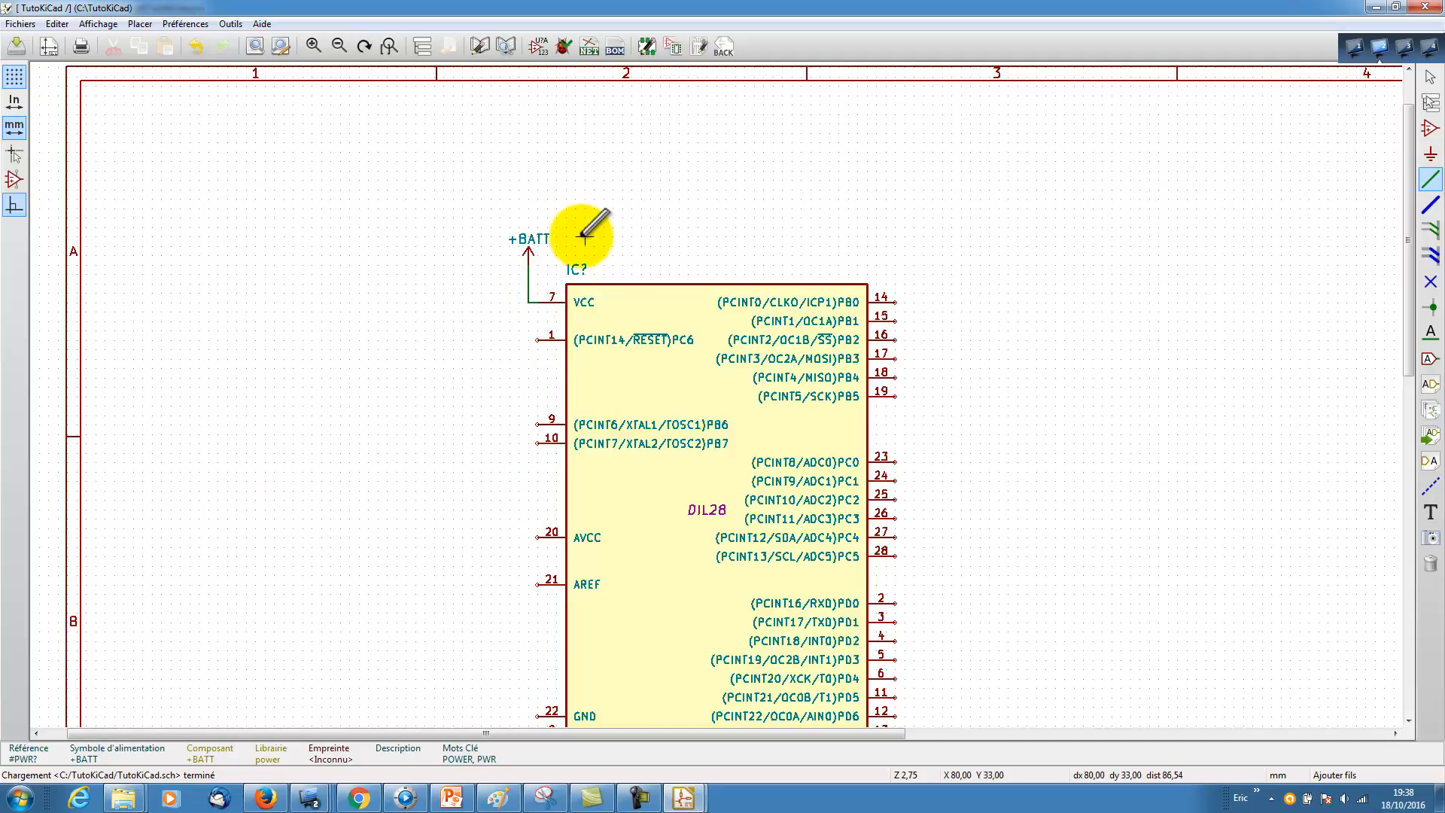
# Step: Place an R_ZIGZAG resistor from libraryIUT vertically to the left of the +BATT wire, above the level of the RESET pin
pyautogui.scroll(-1, 668, 411)
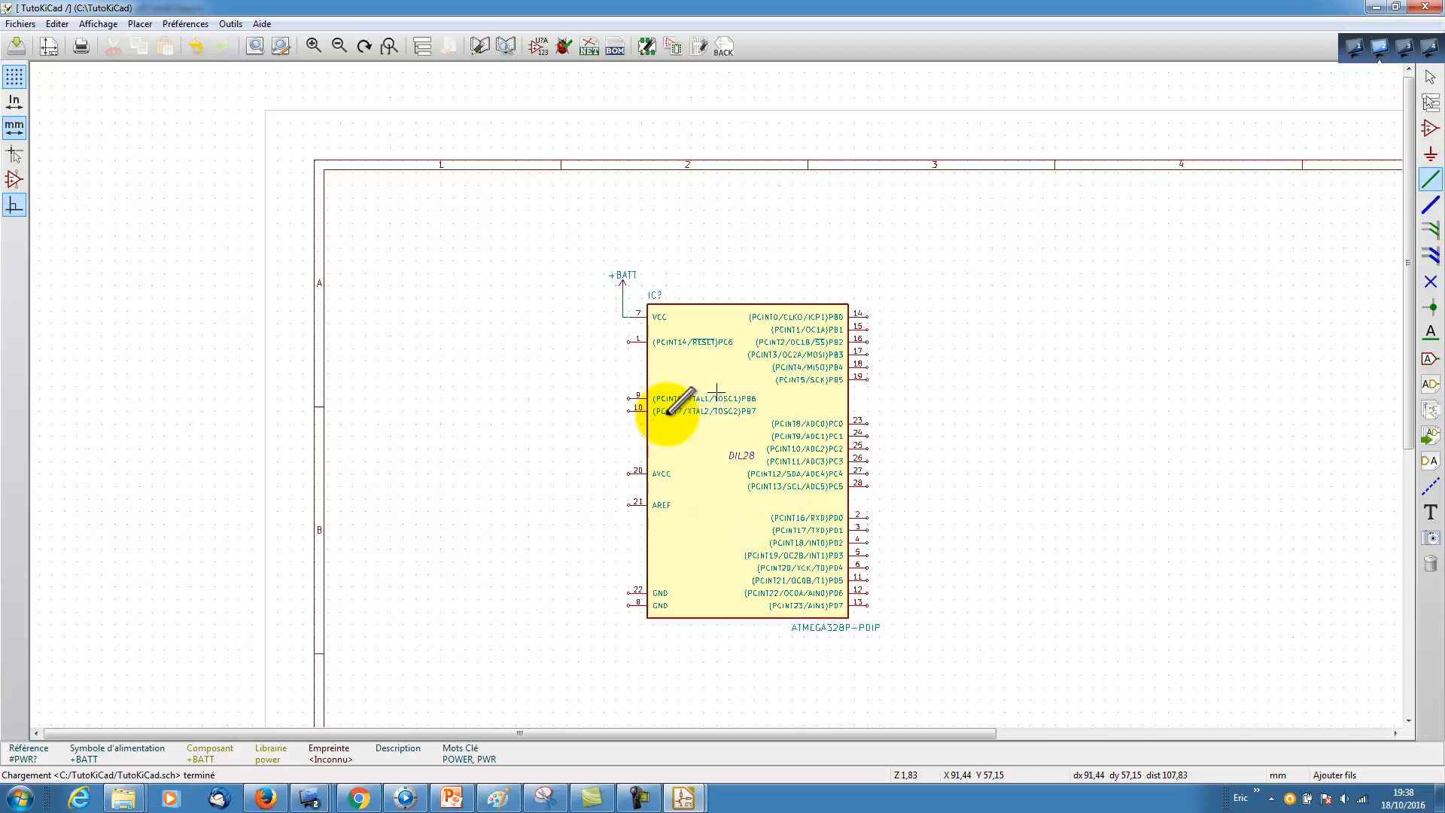
pyautogui.scroll(1, 668, 410)
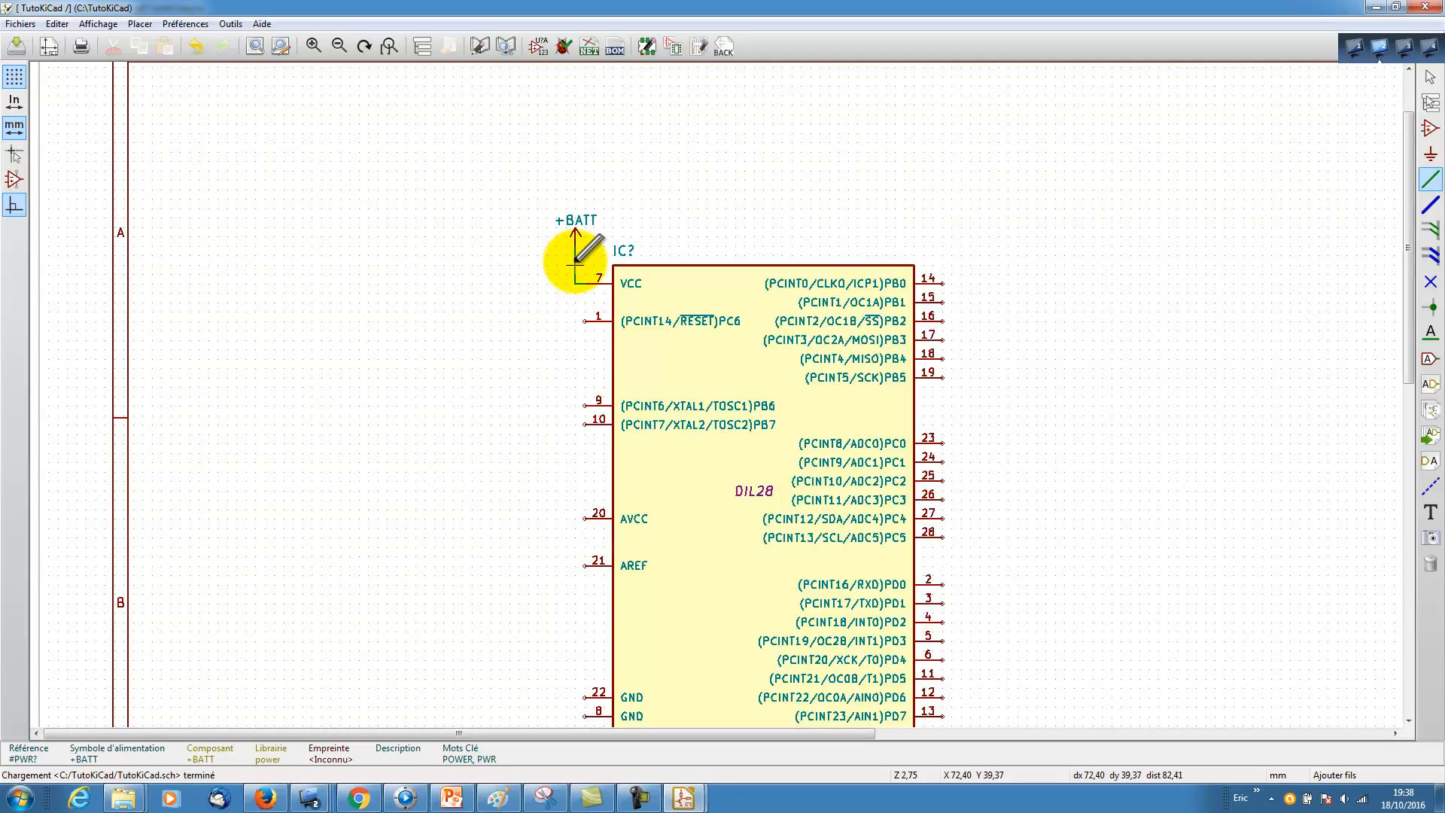
pyautogui.click(1430, 129)
pyautogui.click(472, 331)
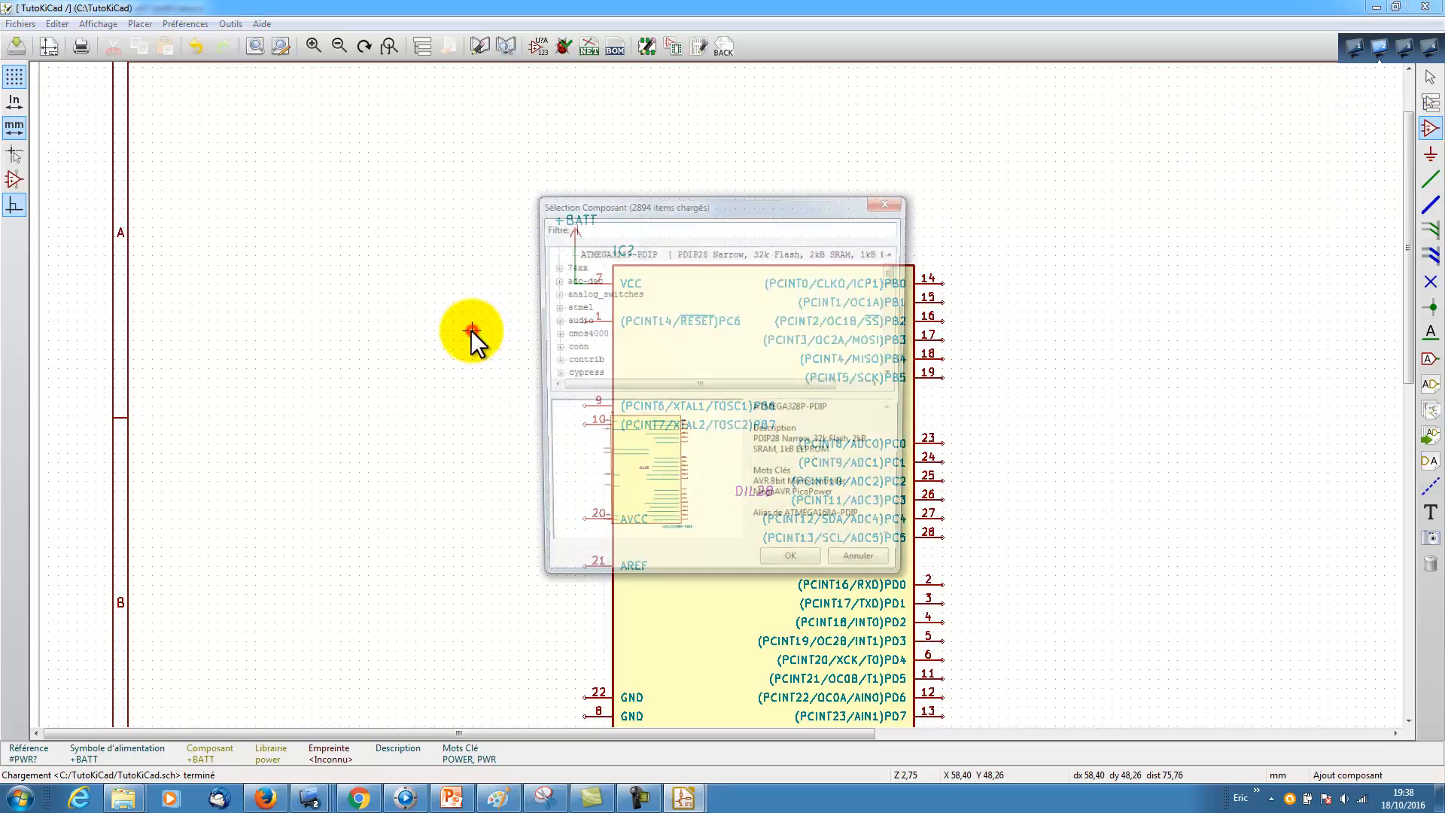
pyautogui.moveTo(895, 274); pyautogui.dragTo(895, 301)
pyautogui.click(552, 320)
pyautogui.scroll(-2, 893, 300)
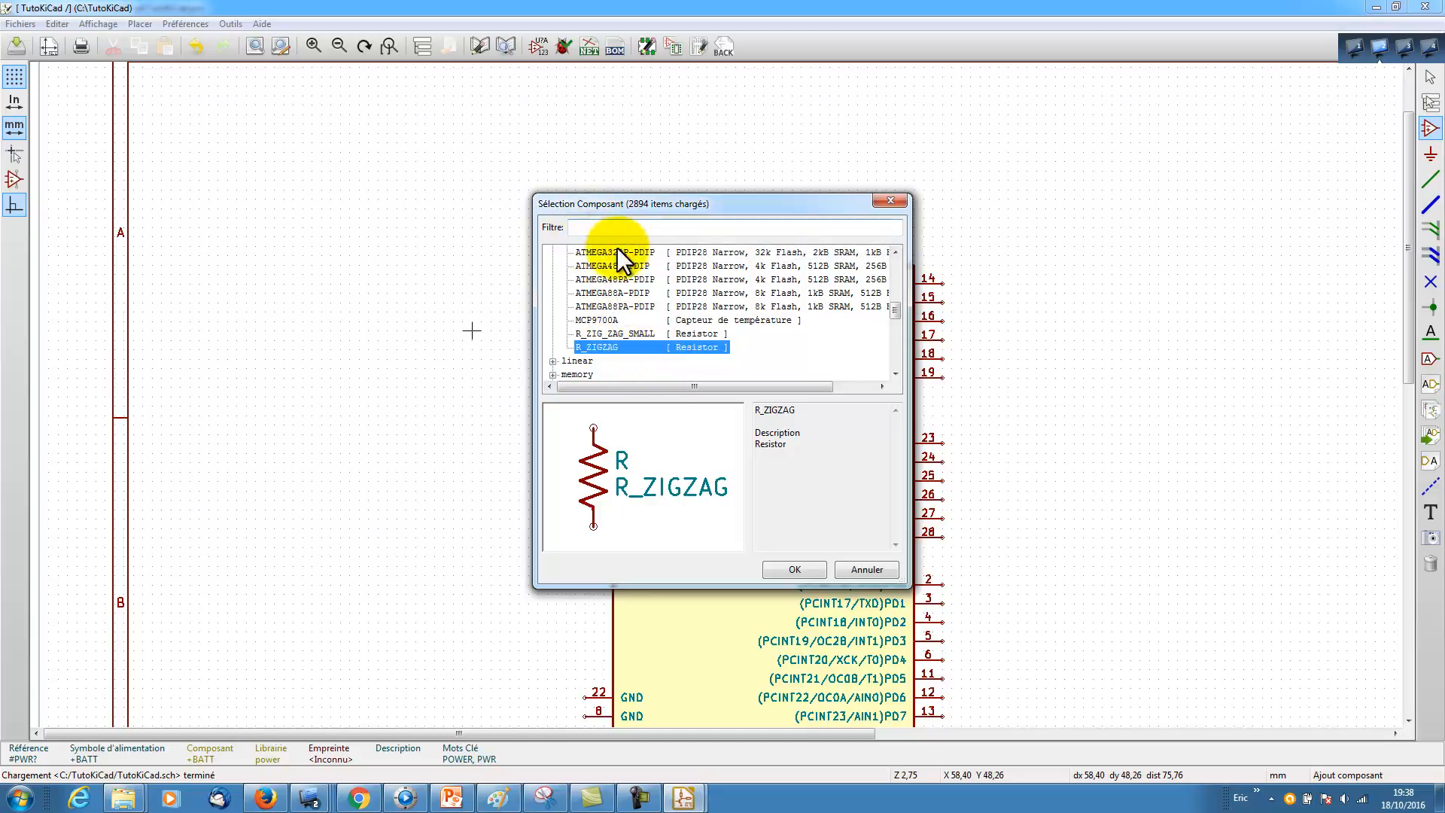
pyautogui.click(788, 569)
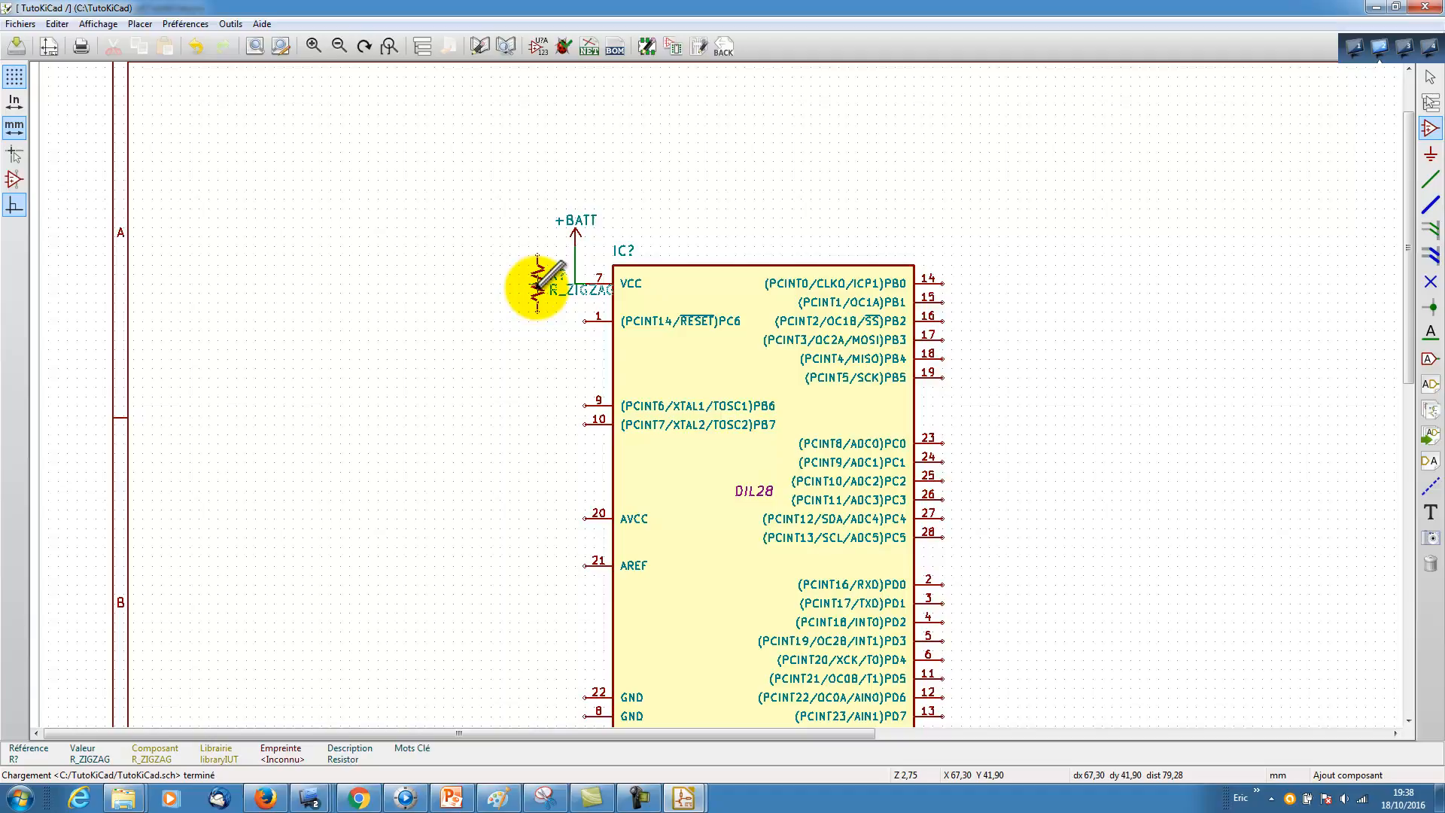
pyautogui.click(538, 286)
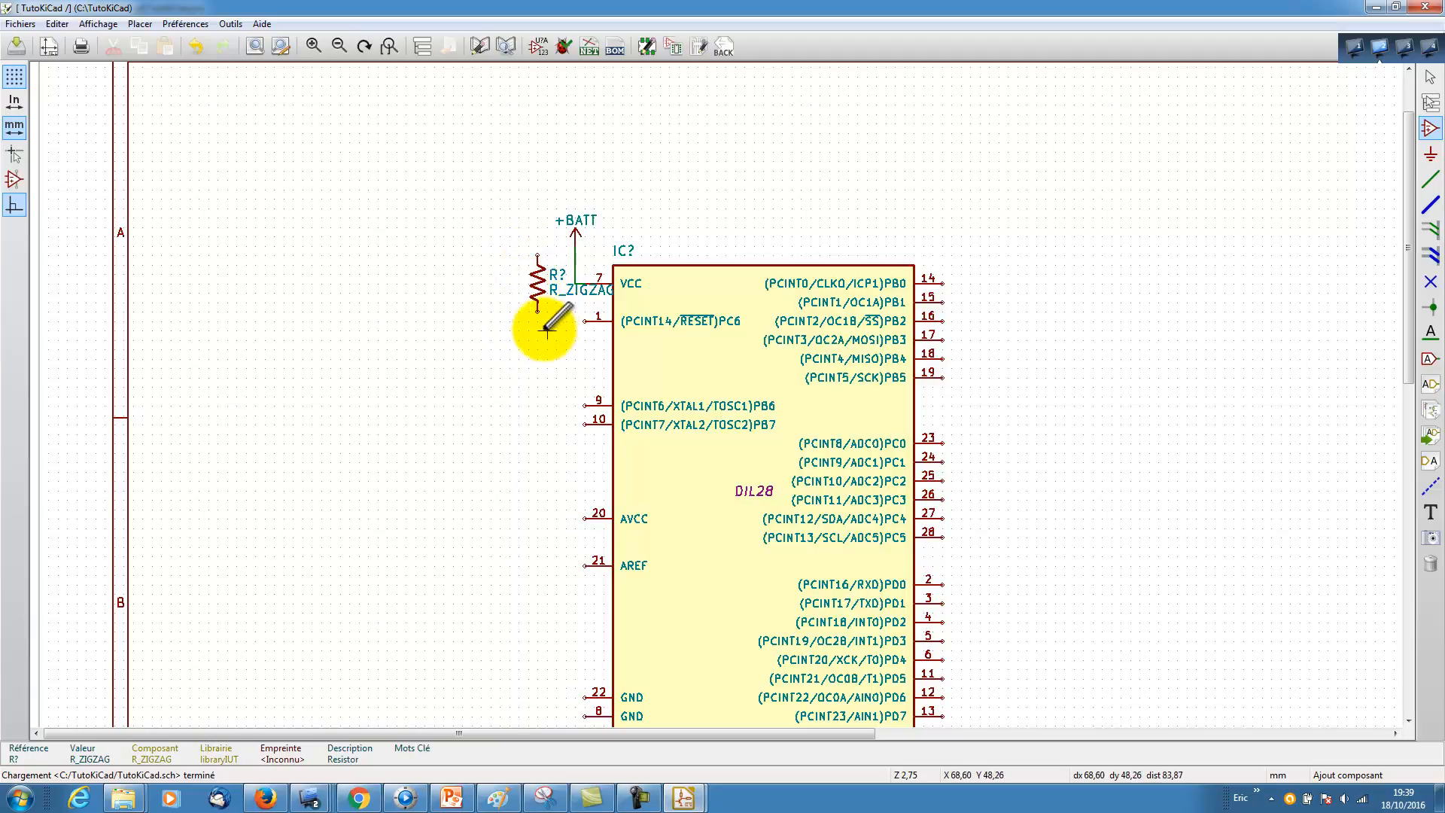
# Step: Try moving and dragging the resistor, putting it back in its original place beside the +BATT wire
pyautogui.rightClick(537, 277)
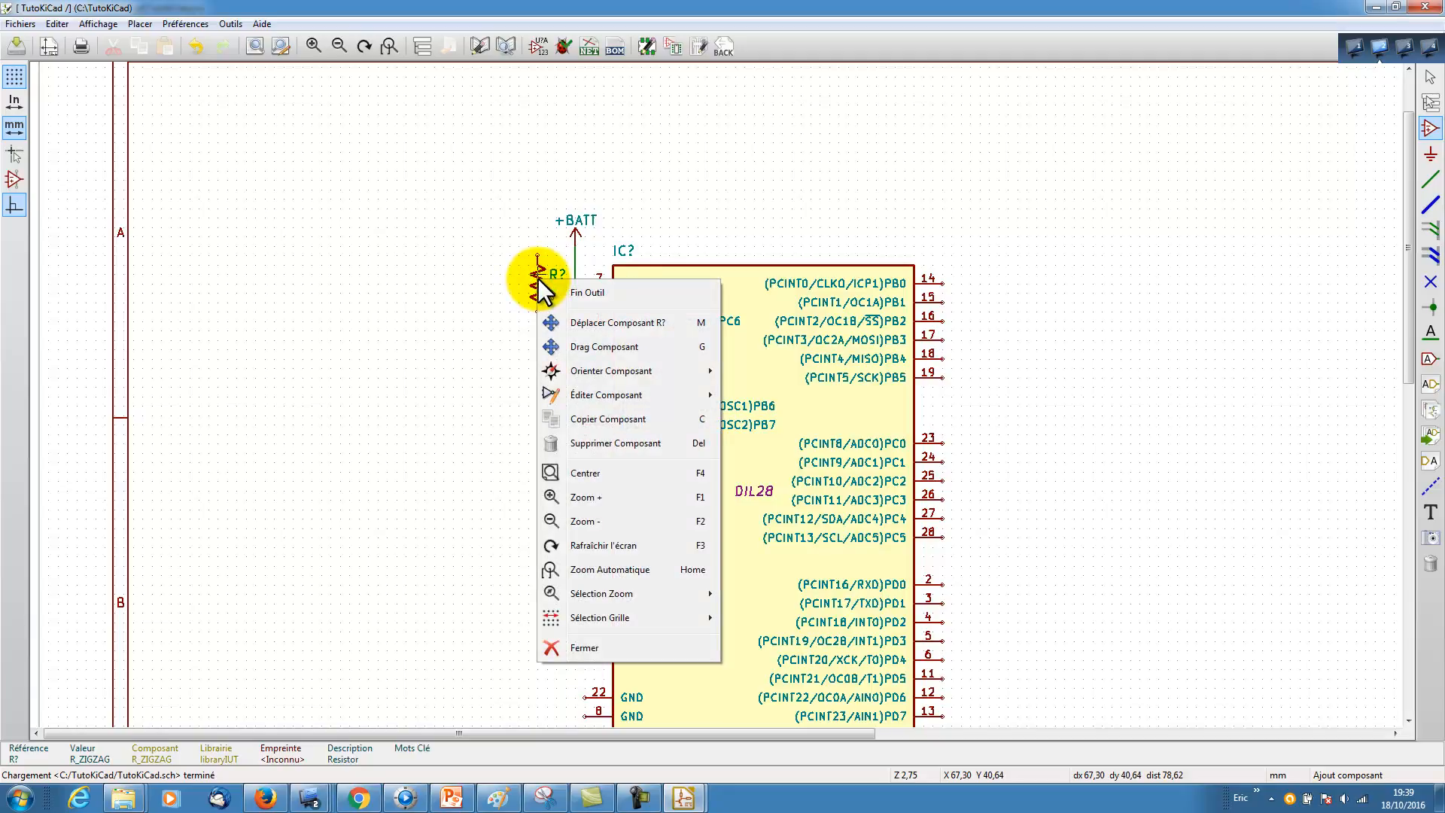
pyautogui.click(590, 323)
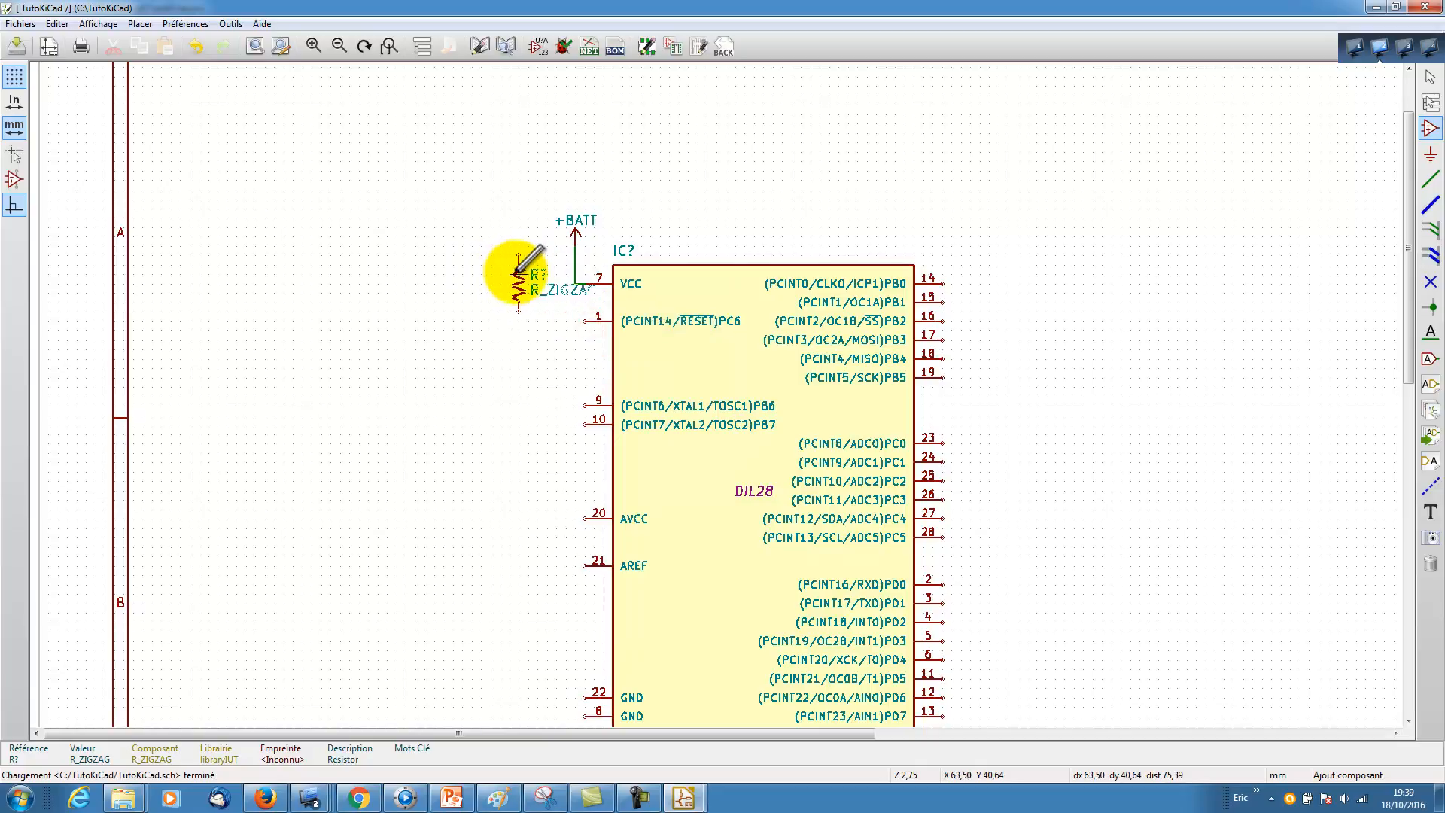
pyautogui.click(537, 271)
pyautogui.rightClick(539, 275)
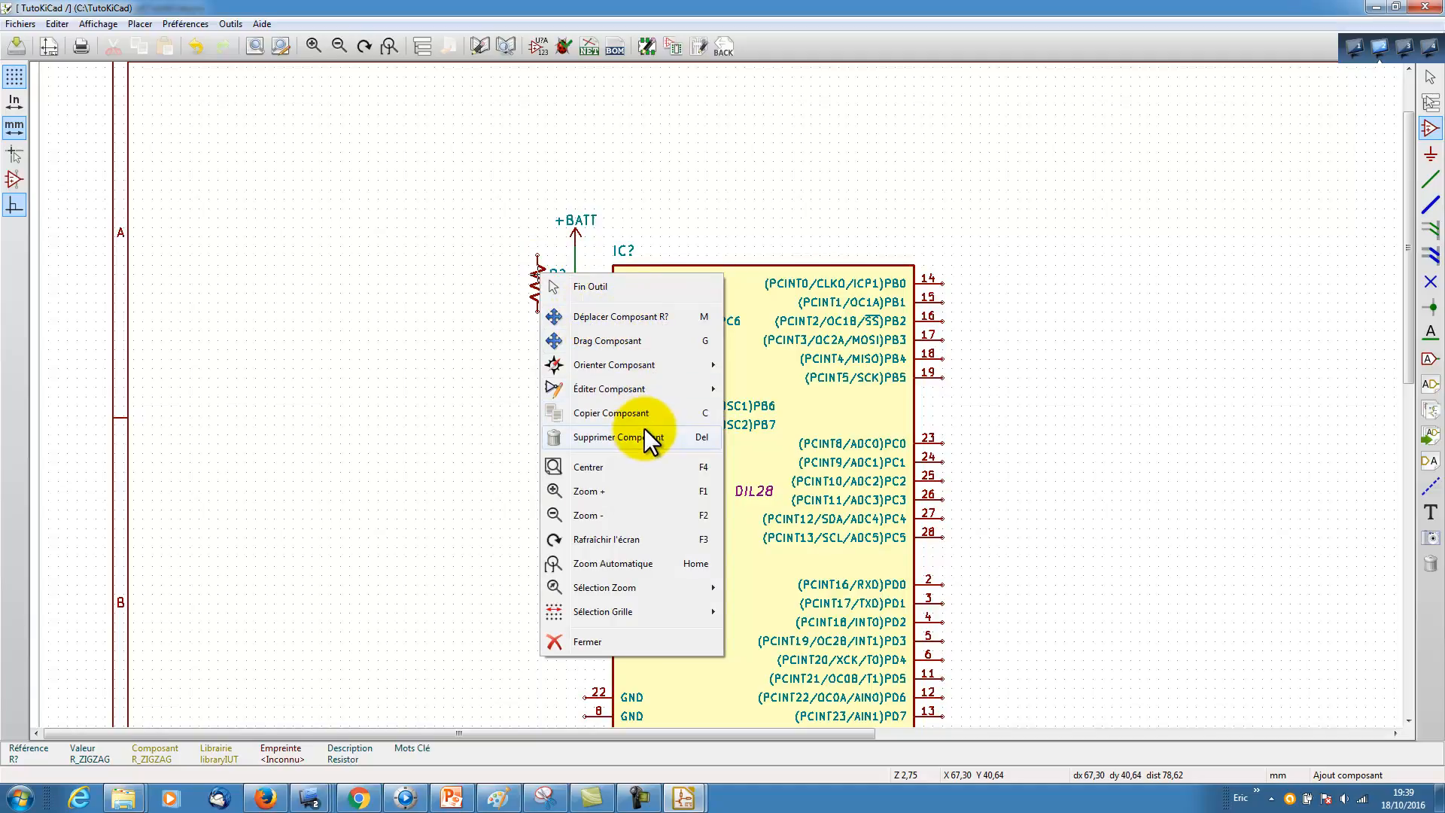
pyautogui.click(629, 341)
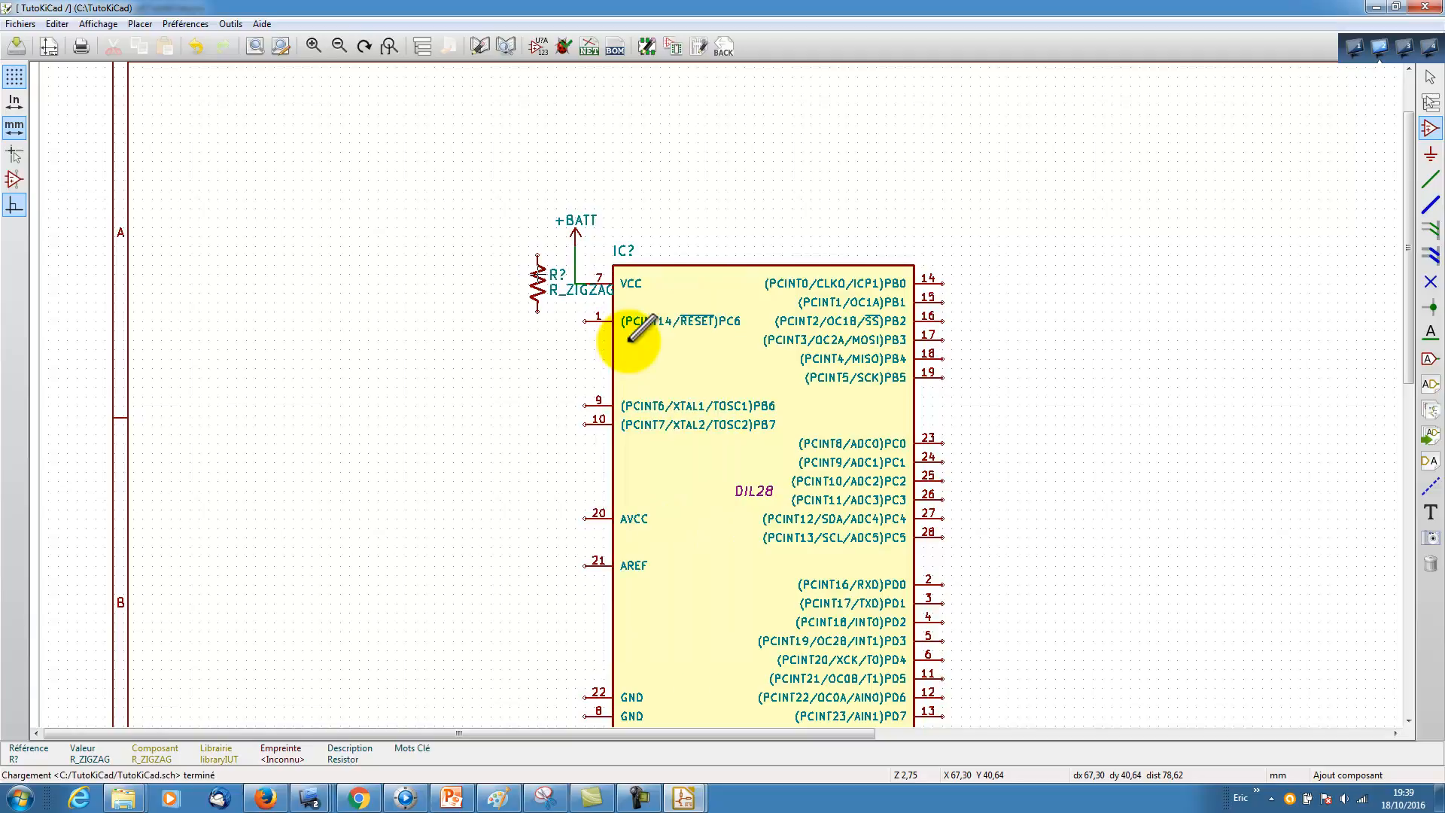
# Step: Move the resistor's reference and value texts to its left side, with the value below the reference
pyautogui.rightClick(559, 273)
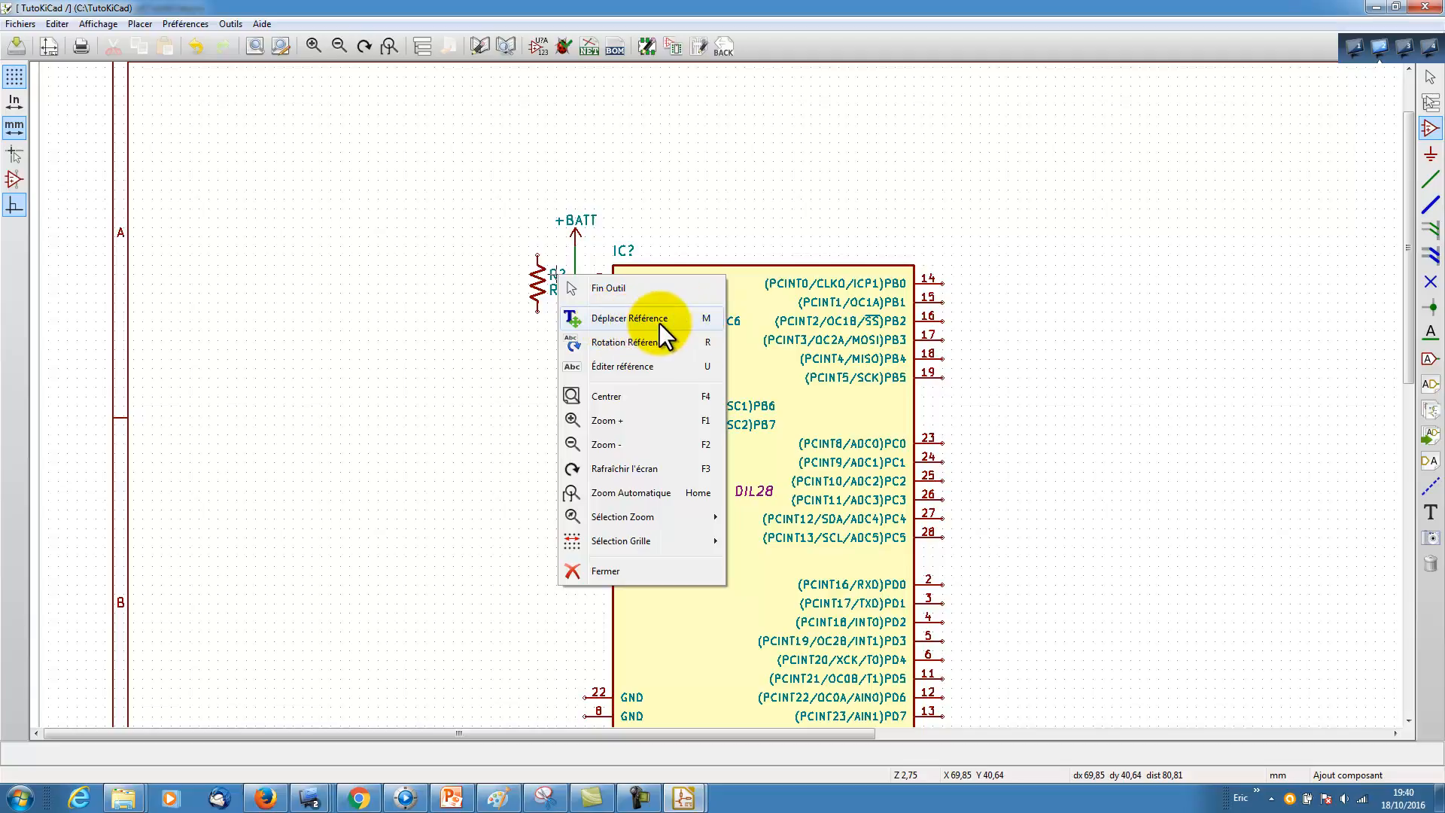
pyautogui.click(710, 318)
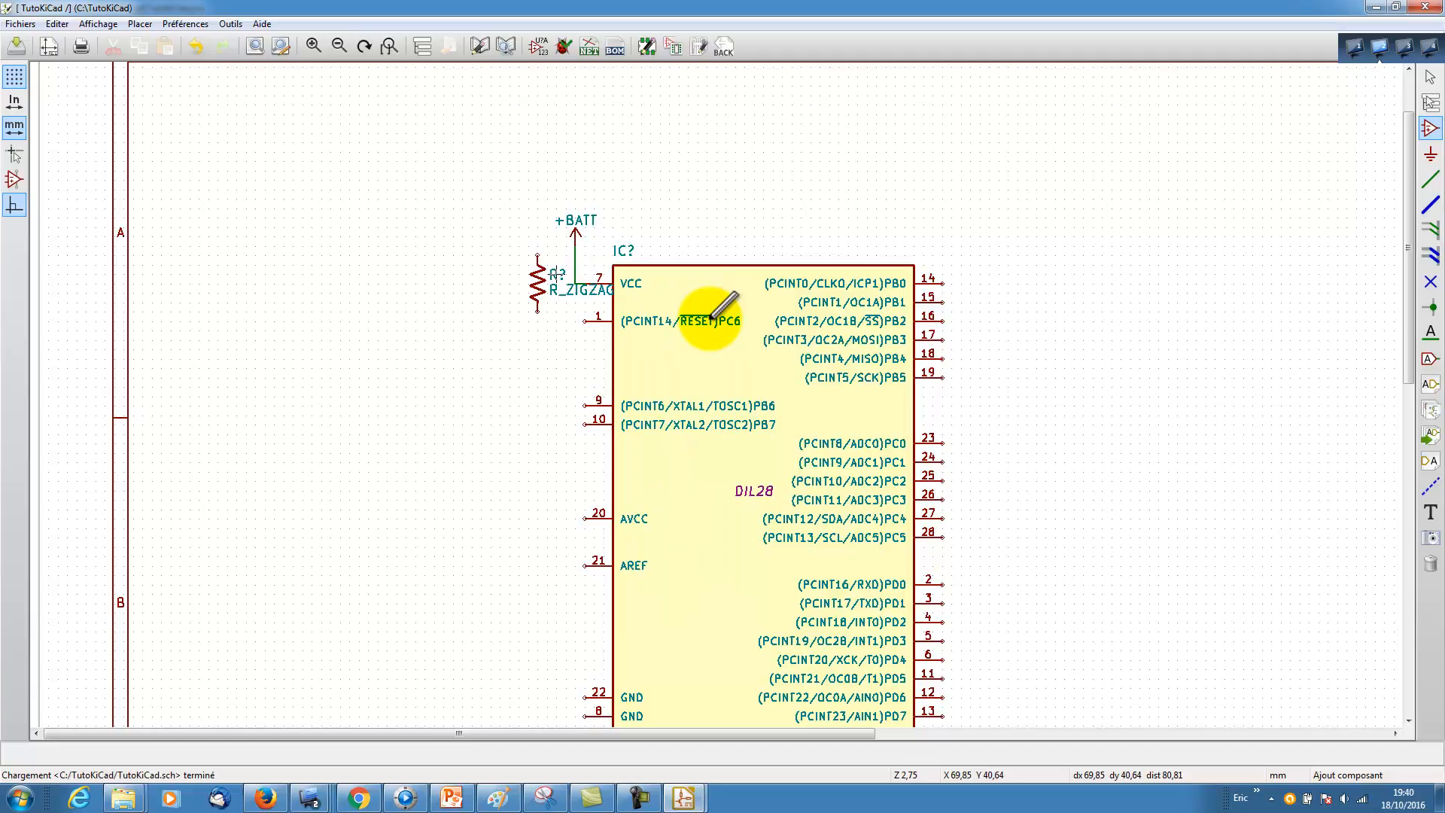
pyautogui.click(509, 264)
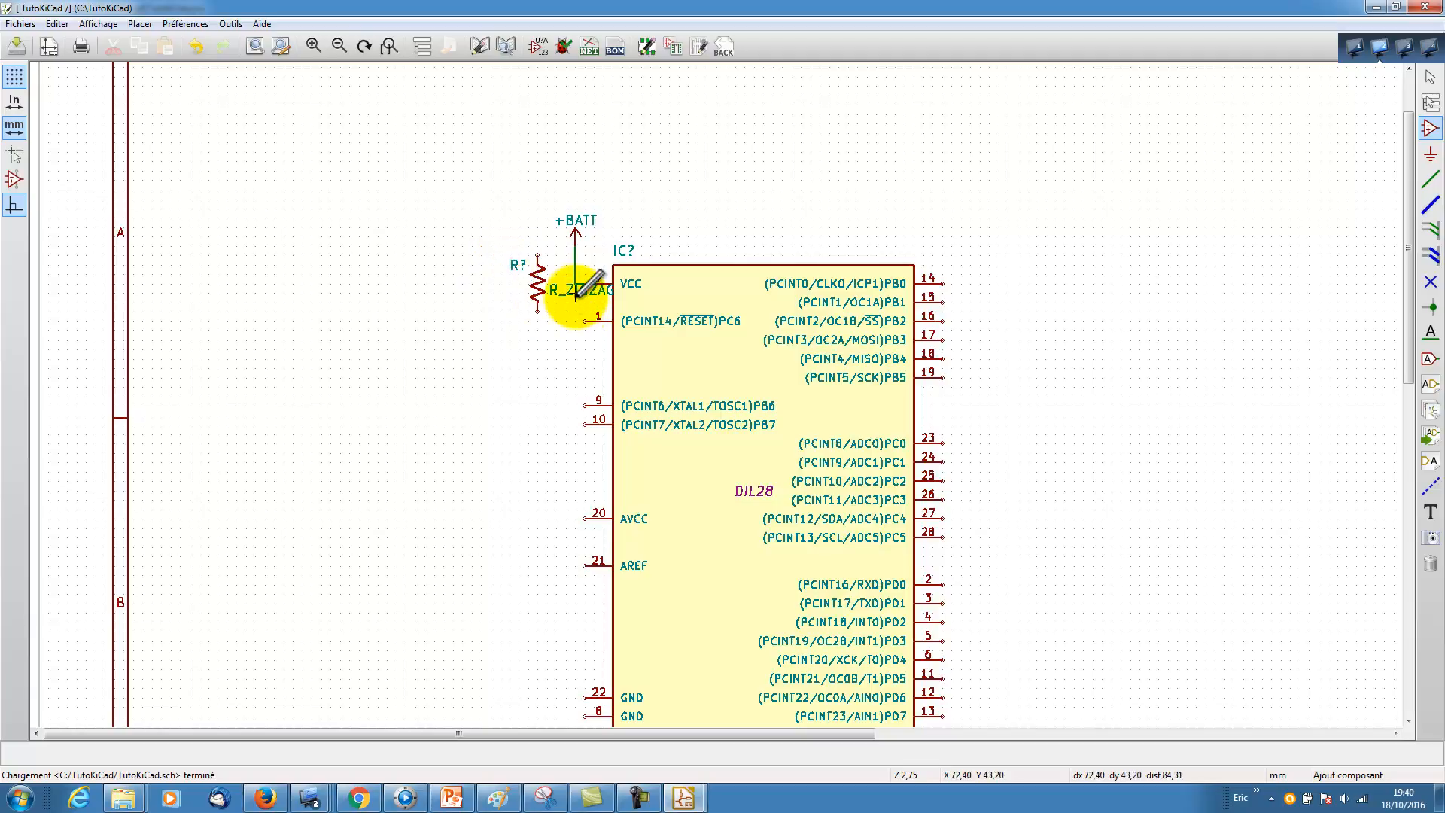
pyautogui.press('m')
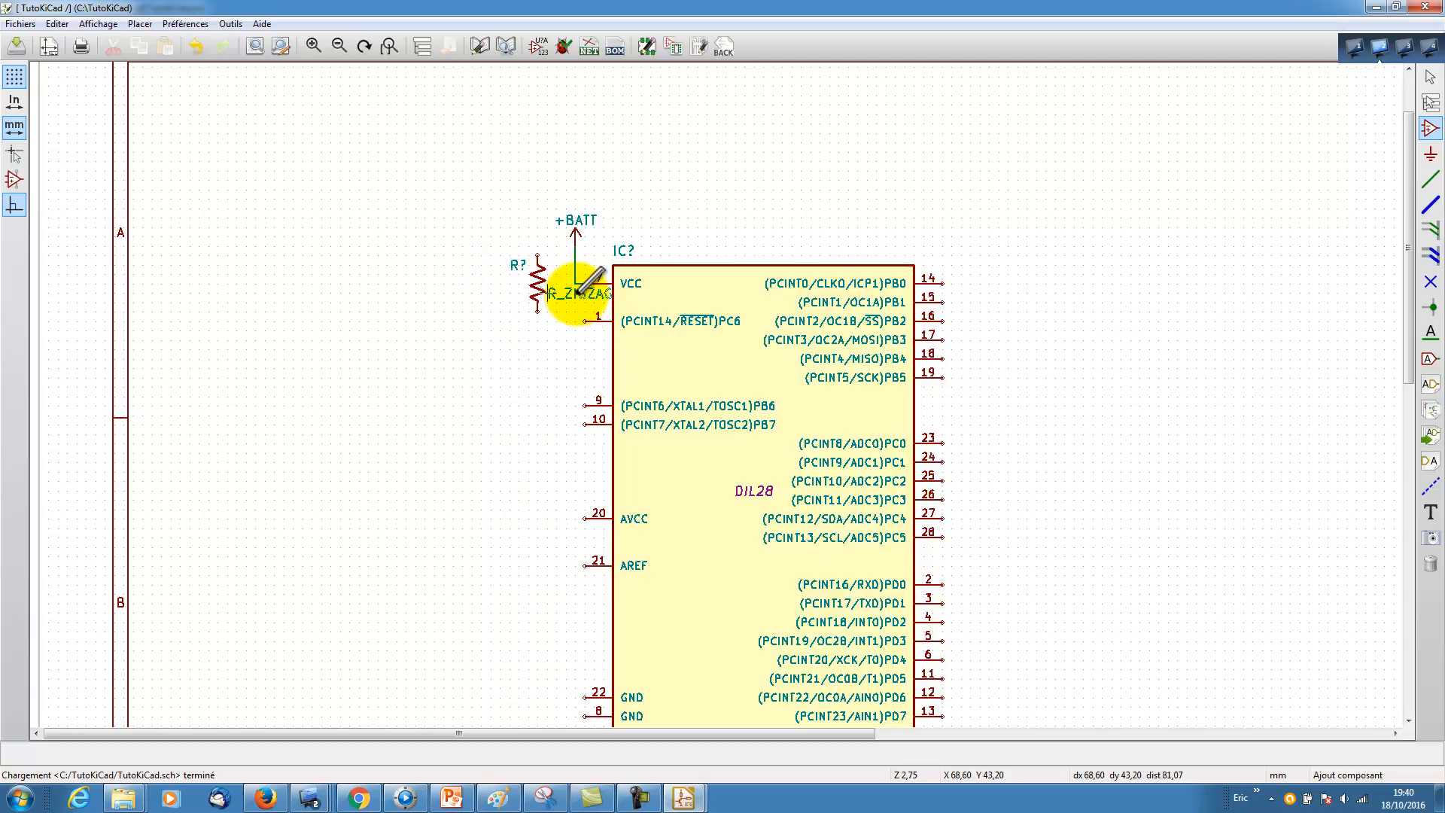
pyautogui.click(500, 285)
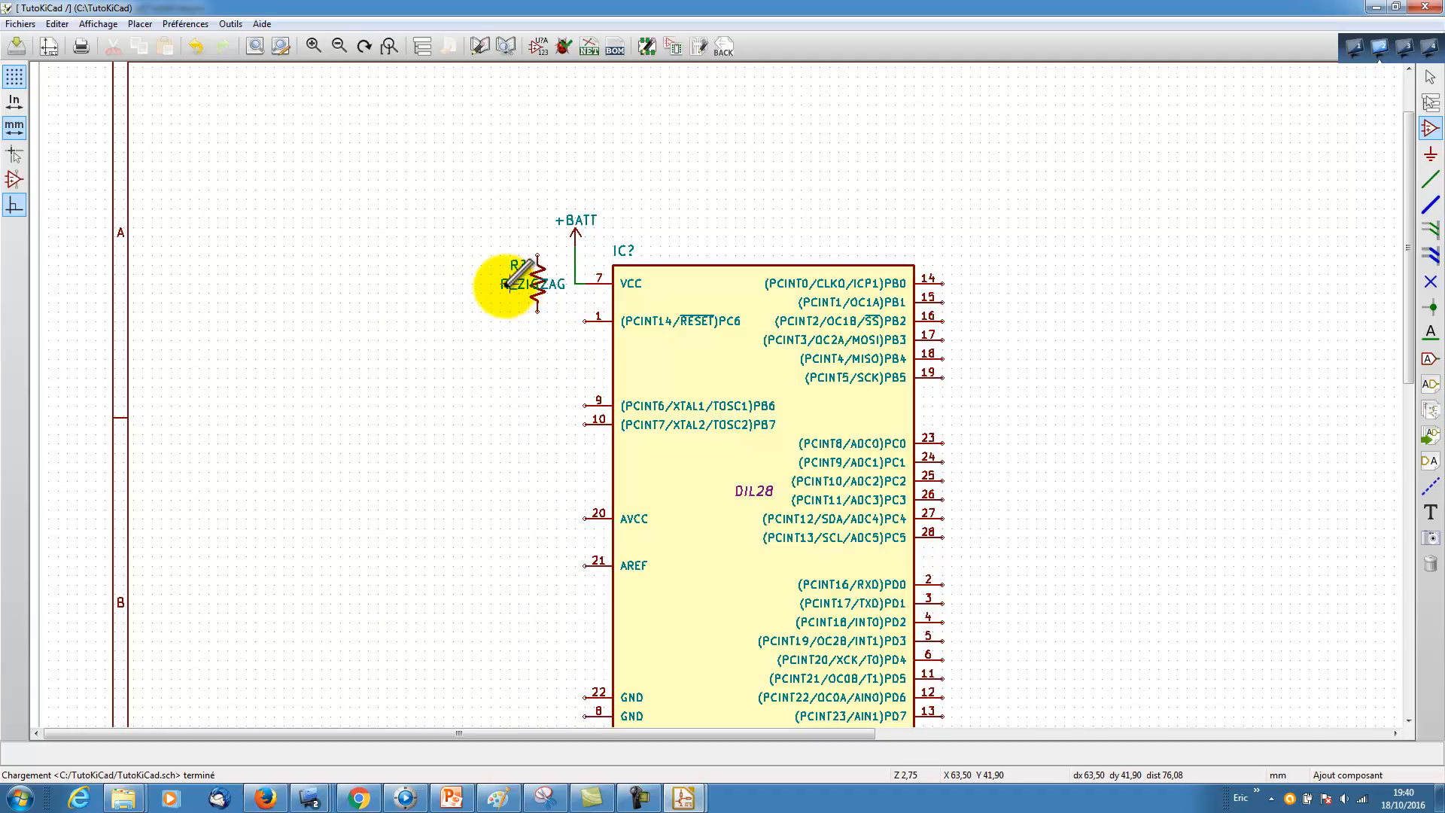
# Step: Set the resistor's value to 10k
pyautogui.rightClick(507, 285)
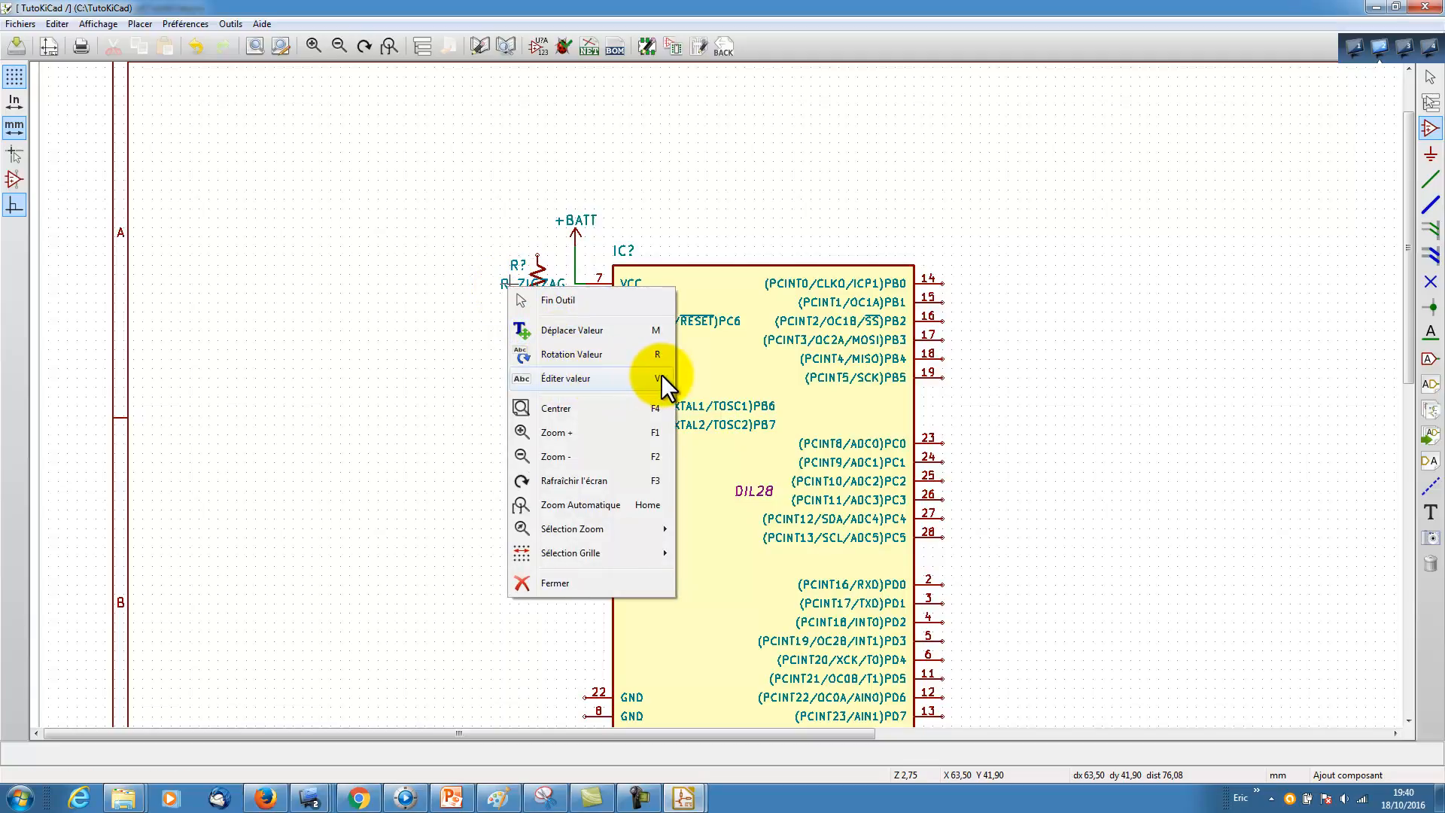
pyautogui.click(568, 376)
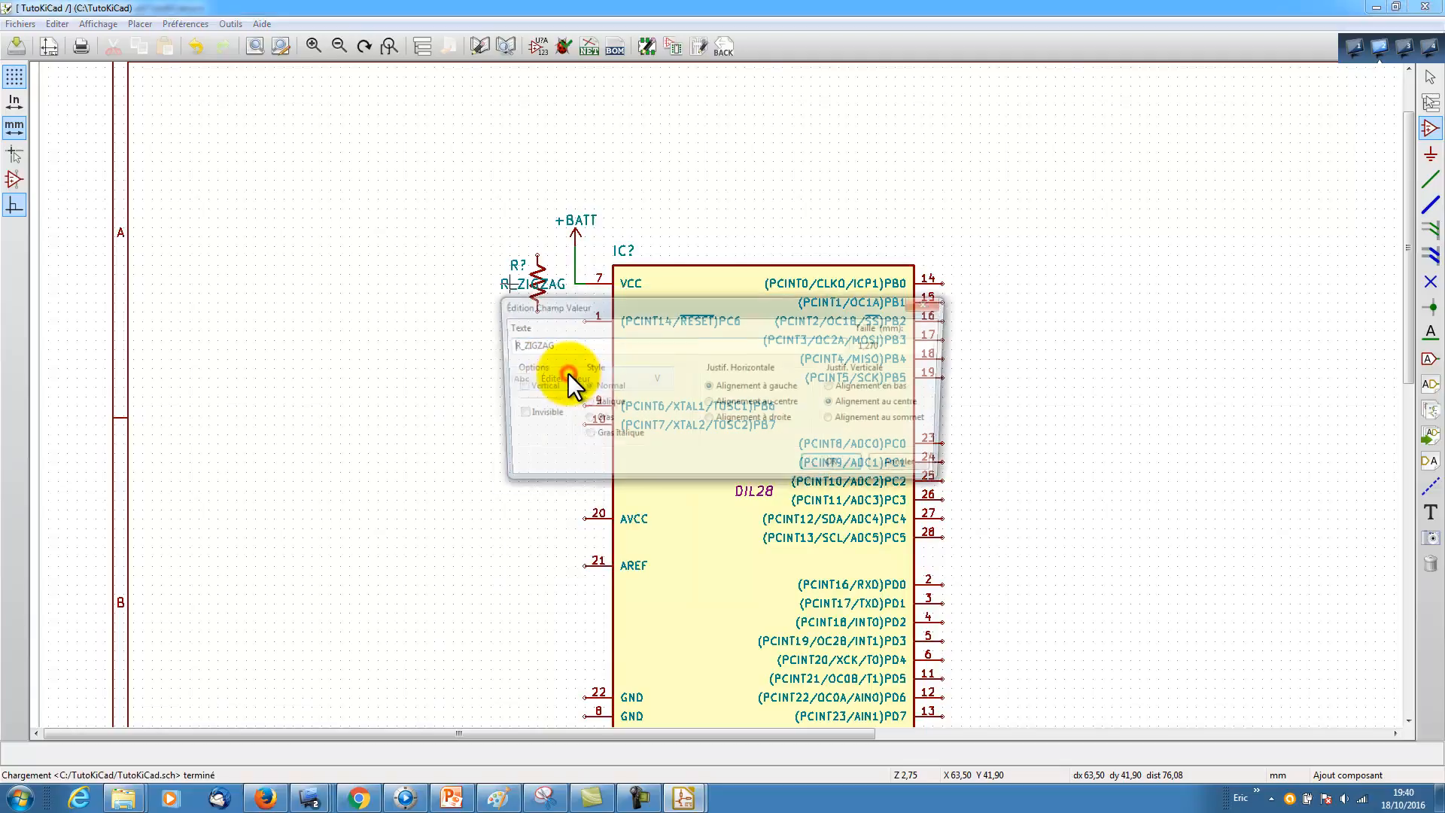
pyautogui.moveTo(566, 343); pyautogui.dragTo(495, 346)
pyautogui.write('10k')
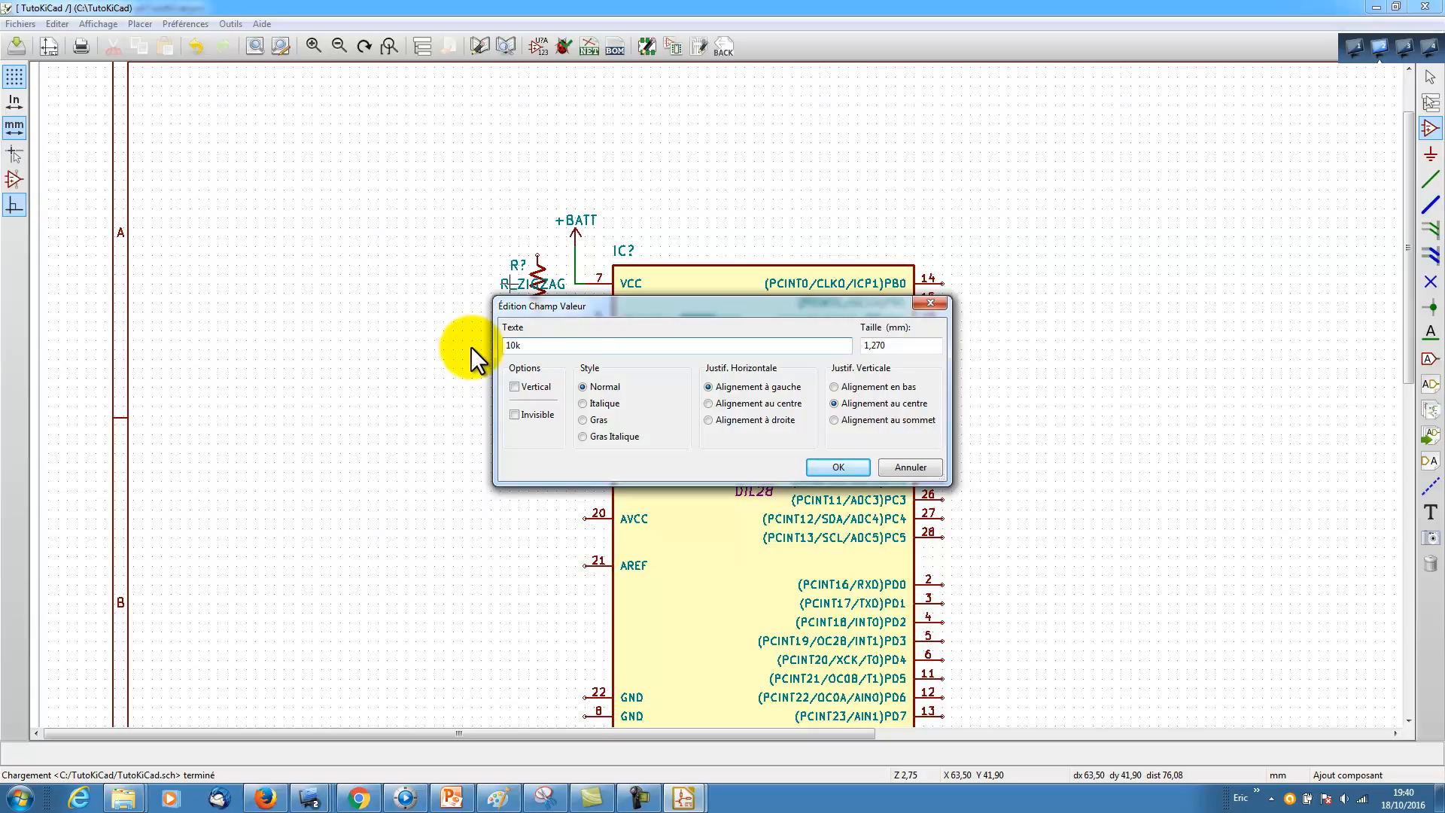
pyautogui.click(838, 467)
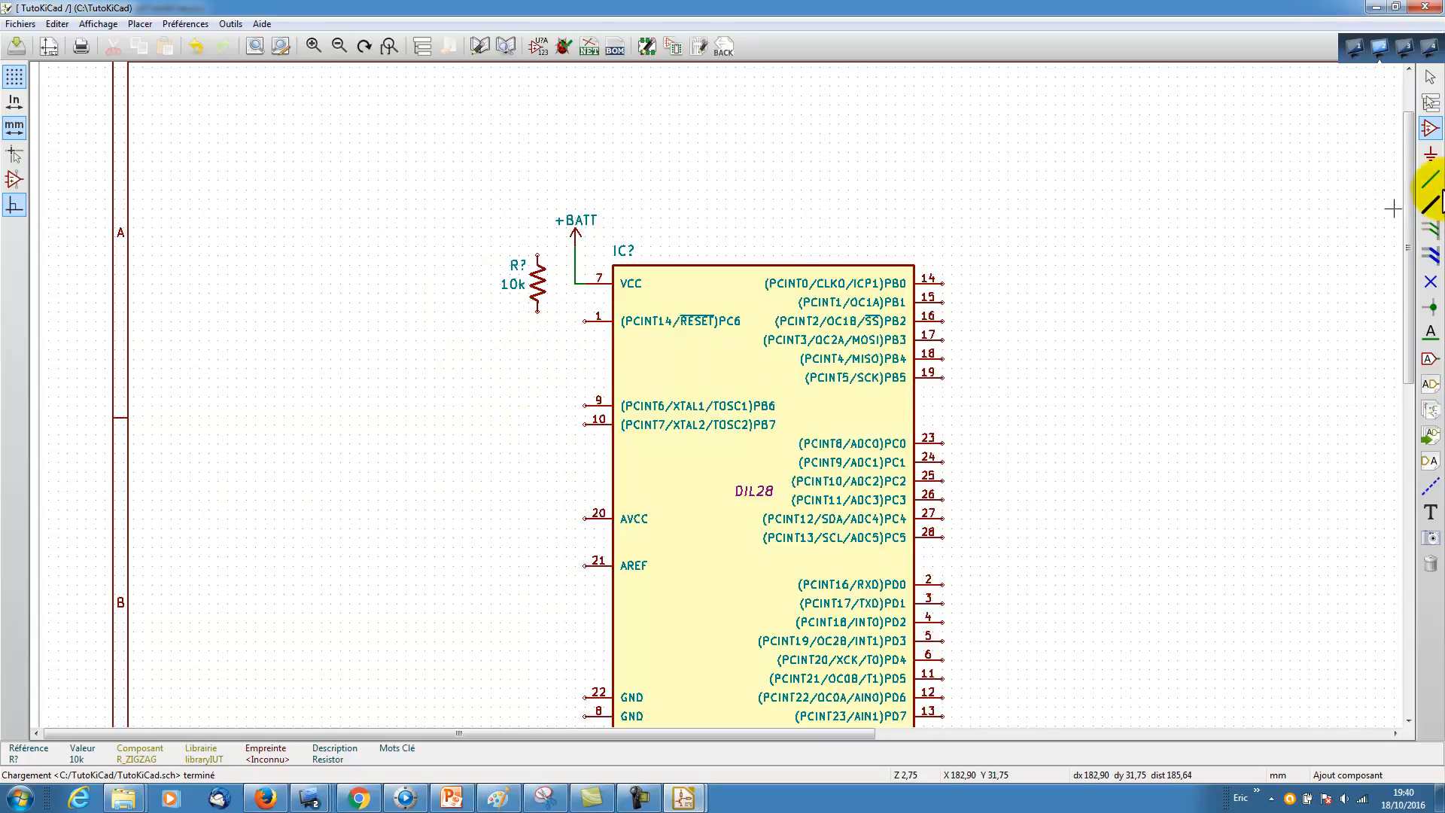
# Step: Wire the lower end of the 10k resistor to the microcontroller's RESET pin 1
pyautogui.click(1430, 179)
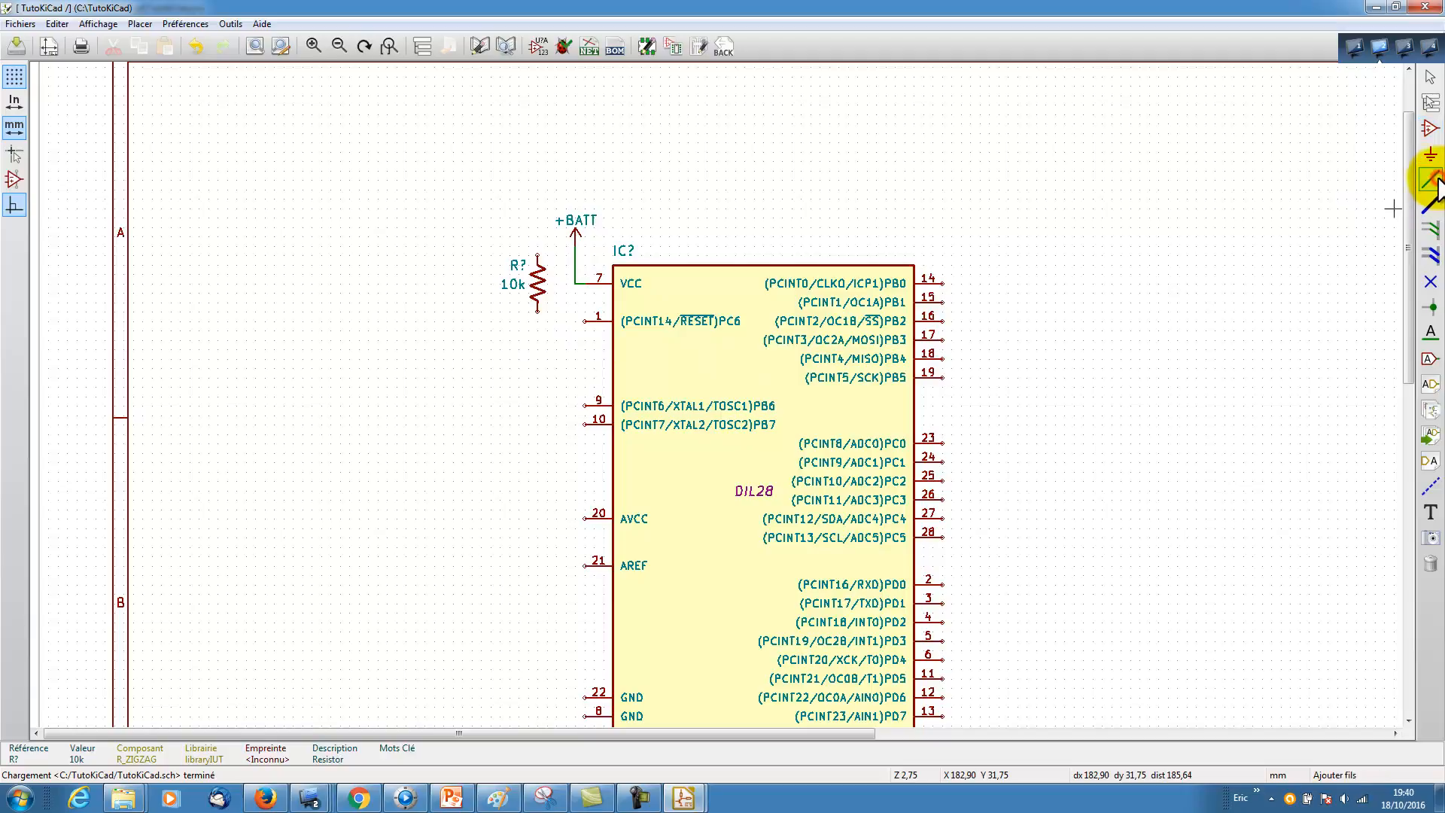
pyautogui.click(537, 311)
pyautogui.doubleClick(584, 322)
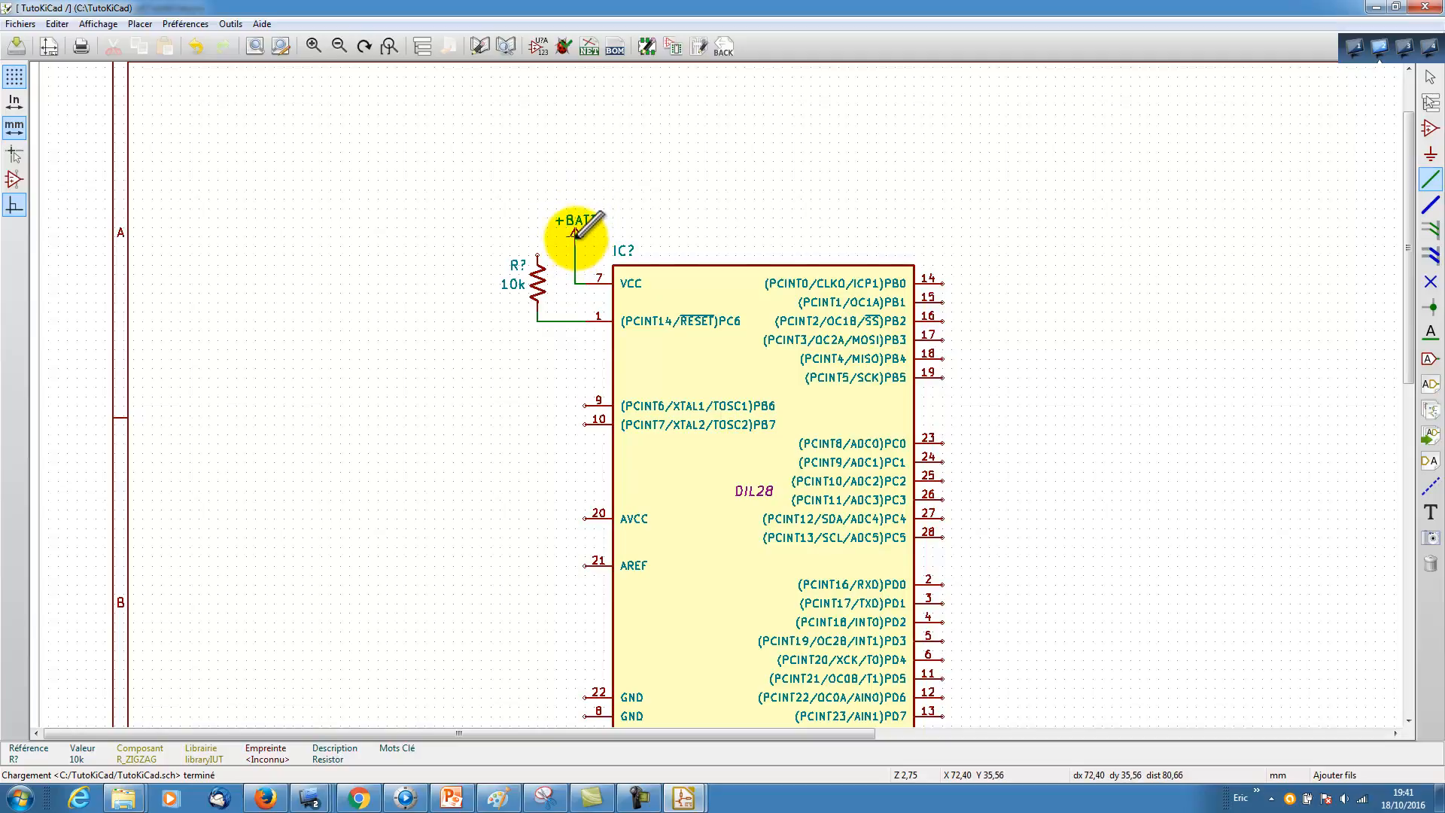
# Step: Shift the +BATT power symbol slightly upward with its wire attached, using the Drag command
pyautogui.scroll(2, 576, 235)
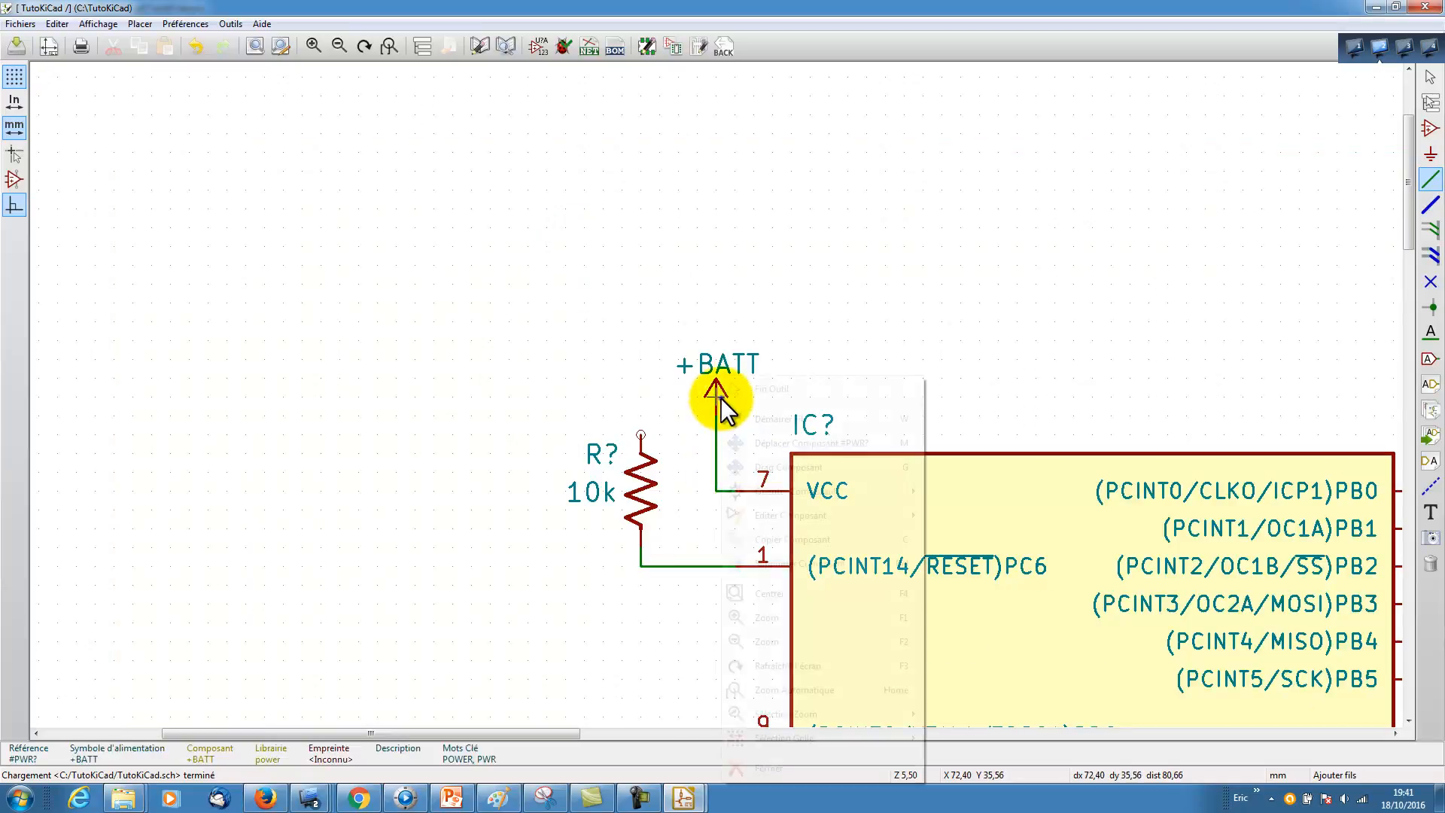
pyautogui.rightClick(719, 396)
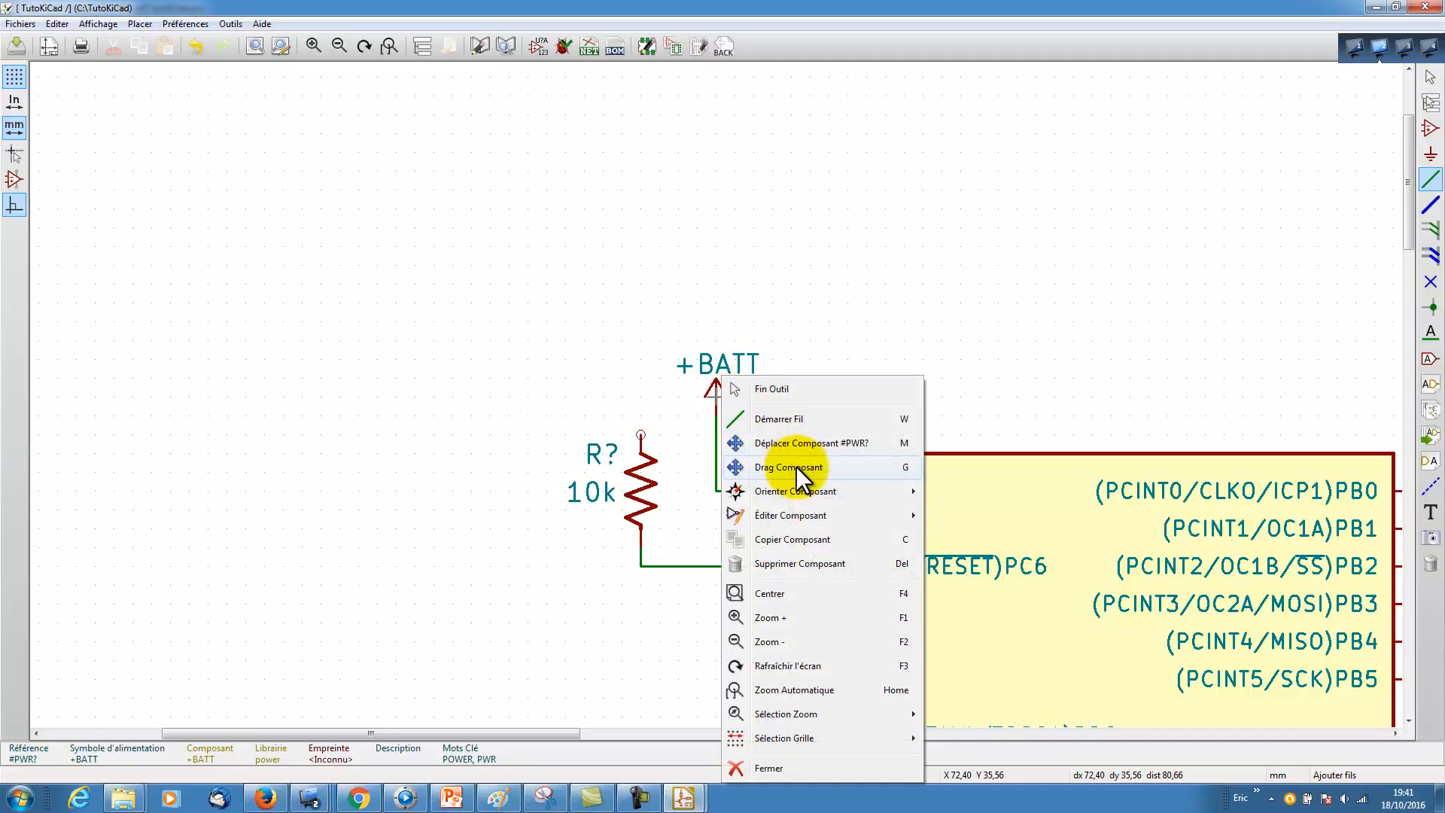
pyautogui.click(790, 467)
pyautogui.click(717, 380)
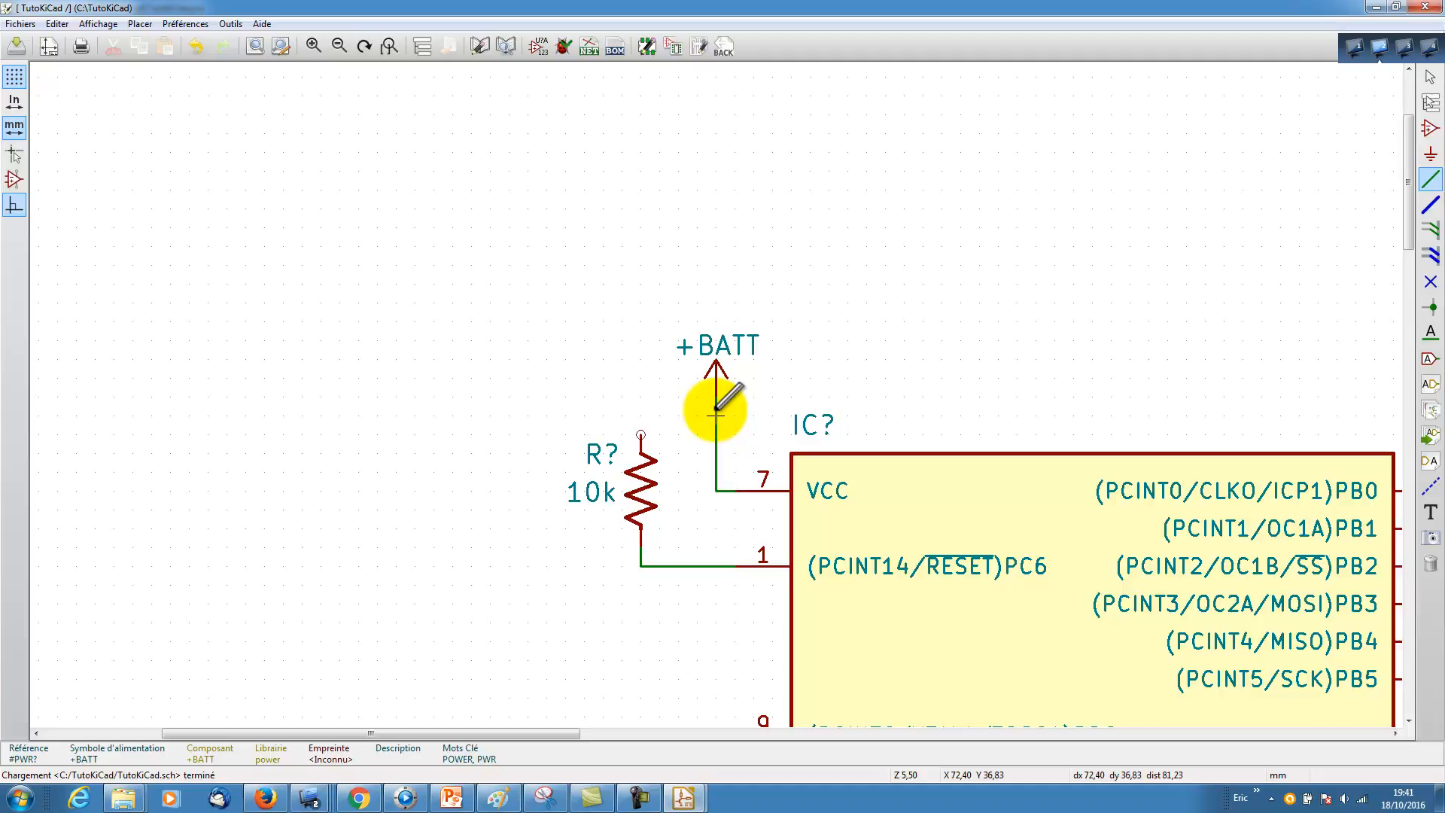
# Step: Wire the upper end of the 10k resistor to the +BATT supply, starting just below the power symbol
pyautogui.press('w')
pyautogui.click(716, 415)
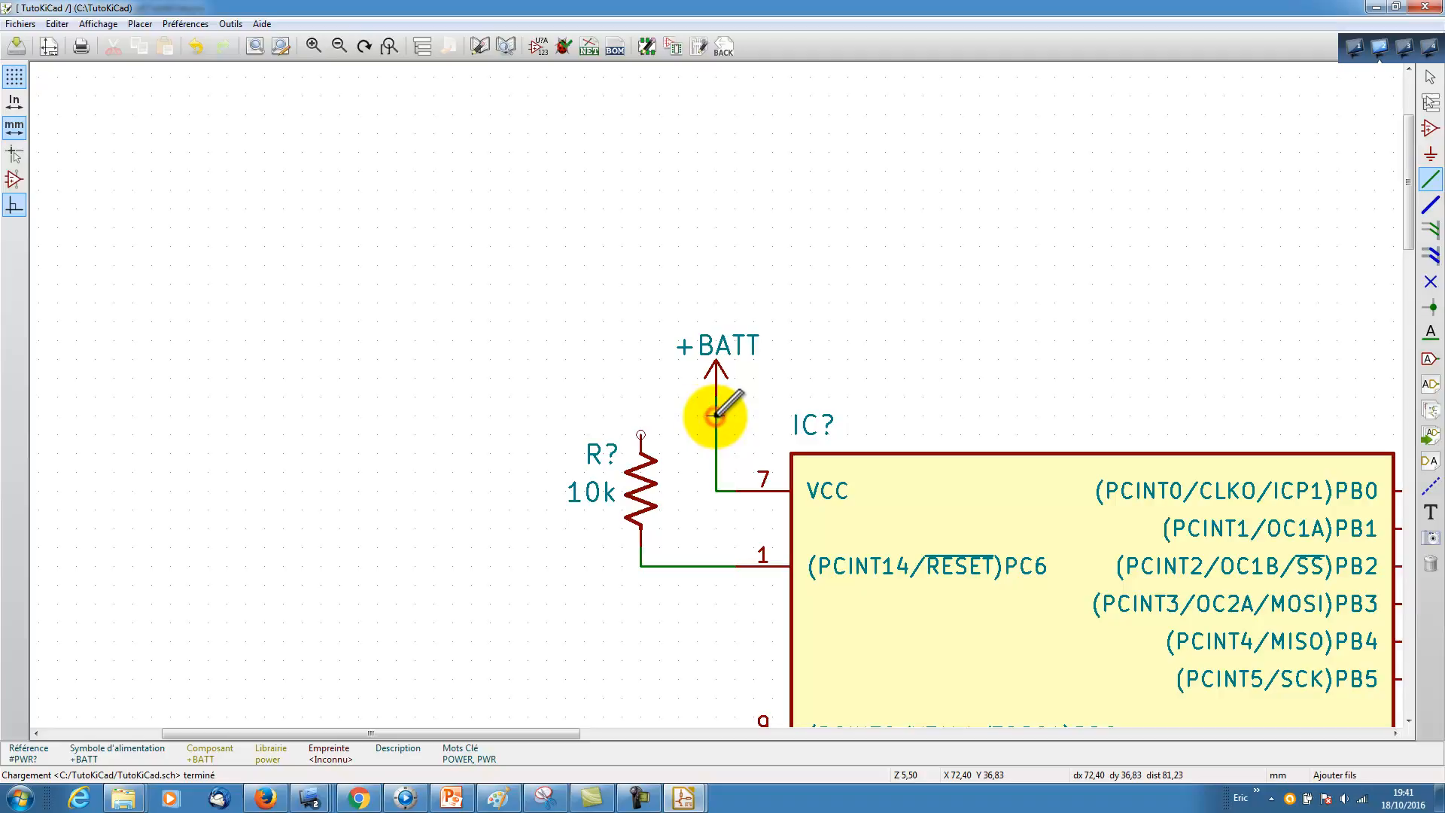
pyautogui.click(640, 434)
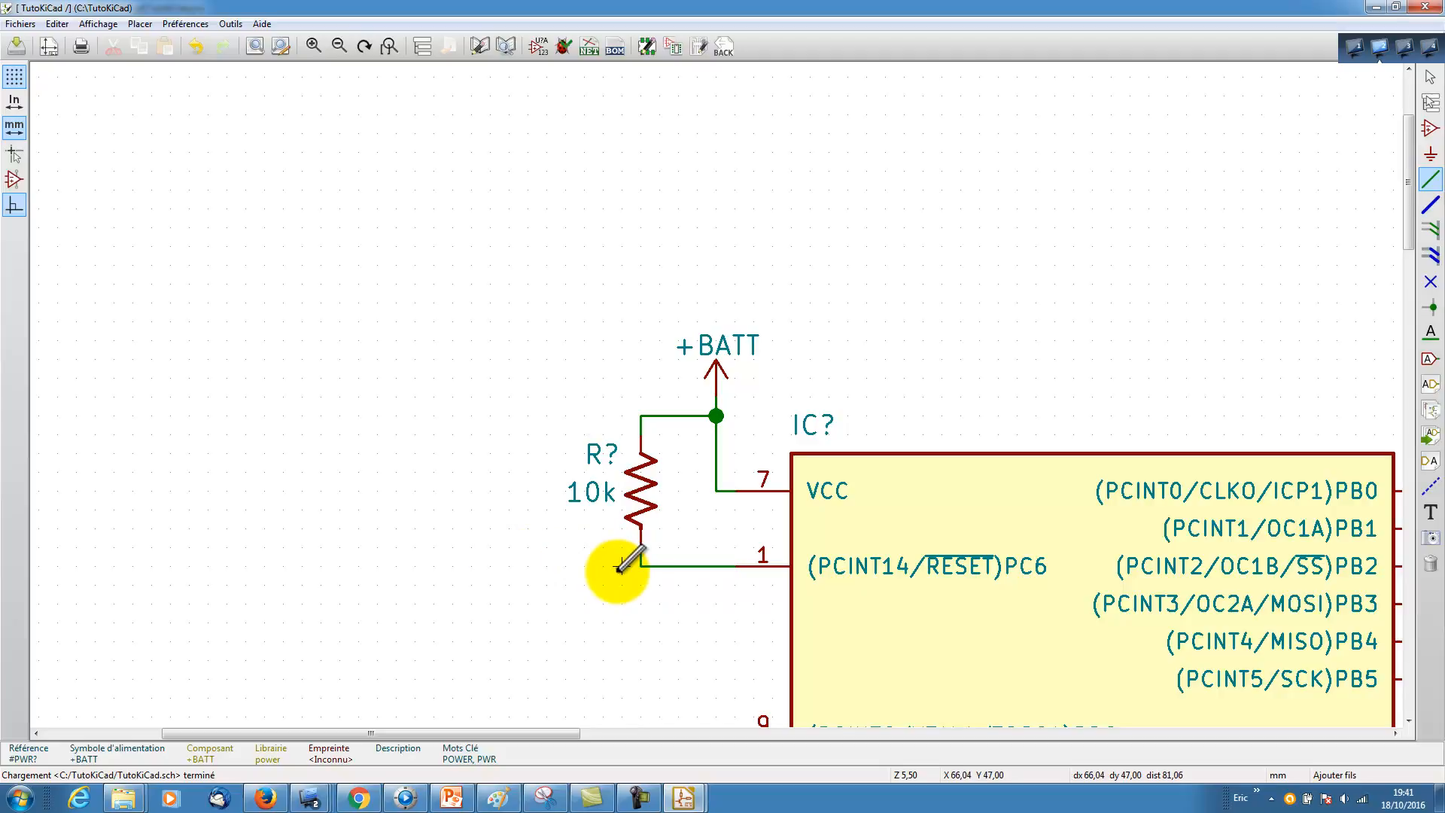
# Step: Place an unpolarized capacitor C, rotated horizontally, left of the resistor and level with the RESET wire
pyautogui.click(1430, 130)
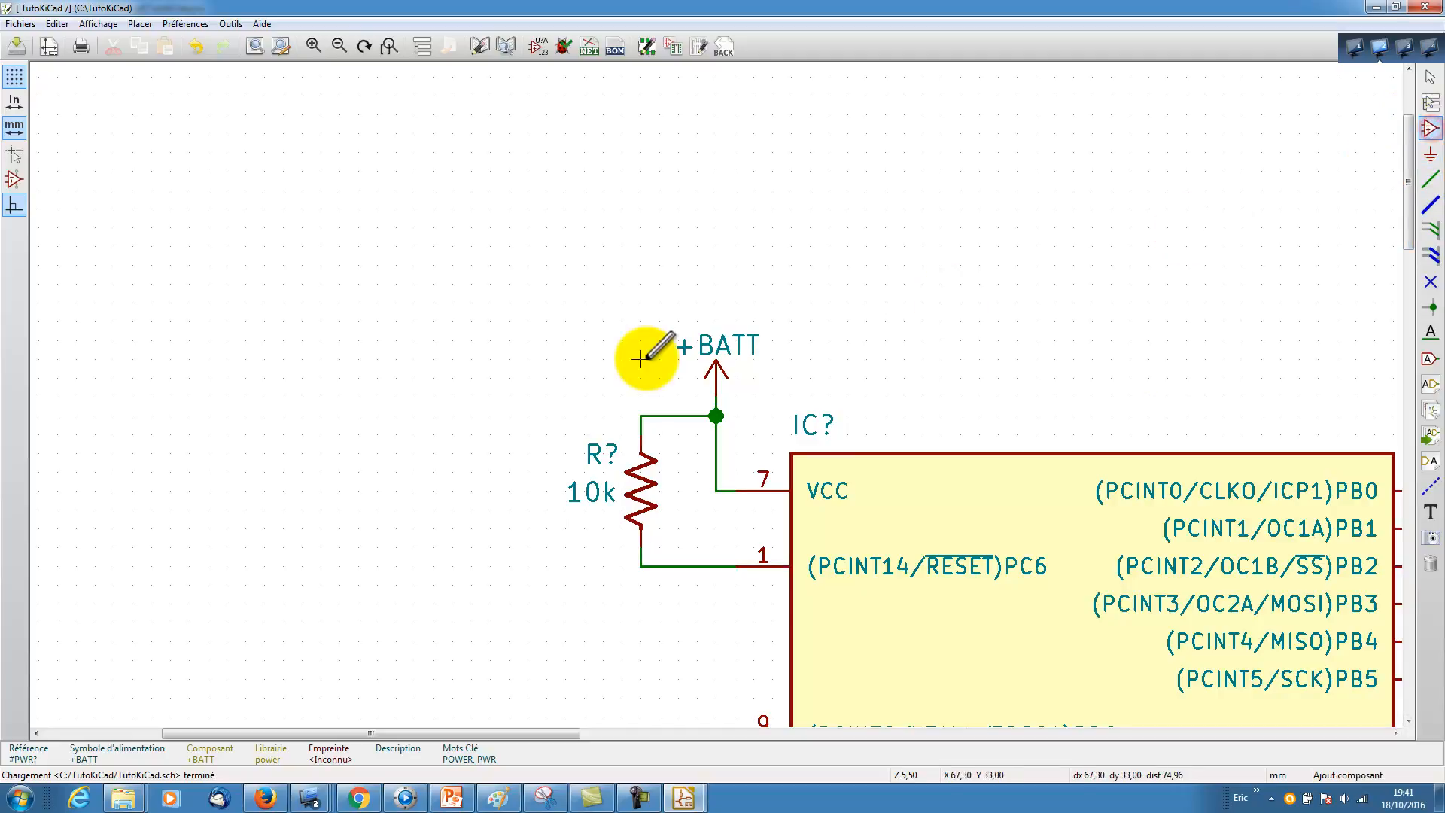
pyautogui.click(433, 491)
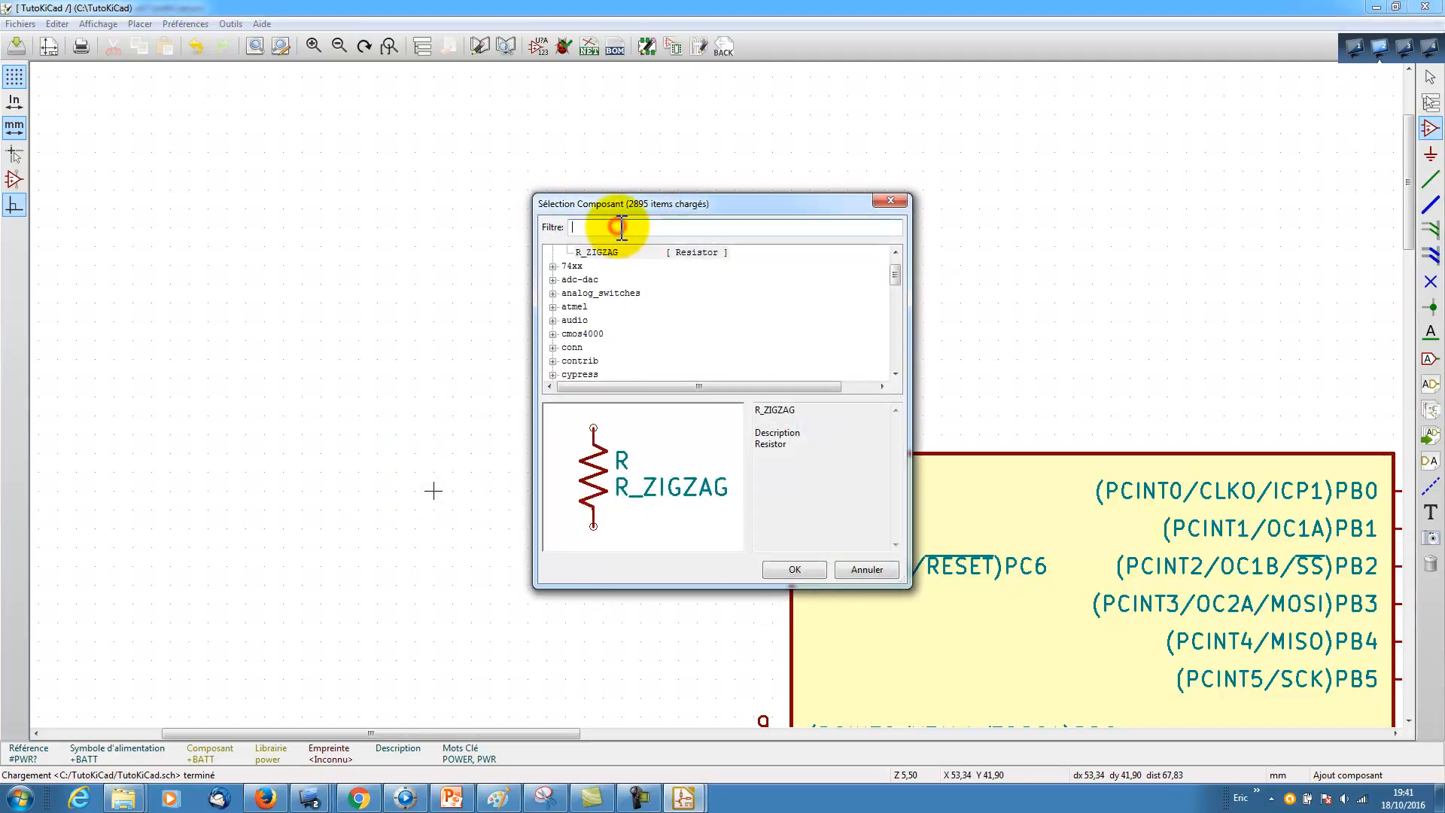
pyautogui.write('c')
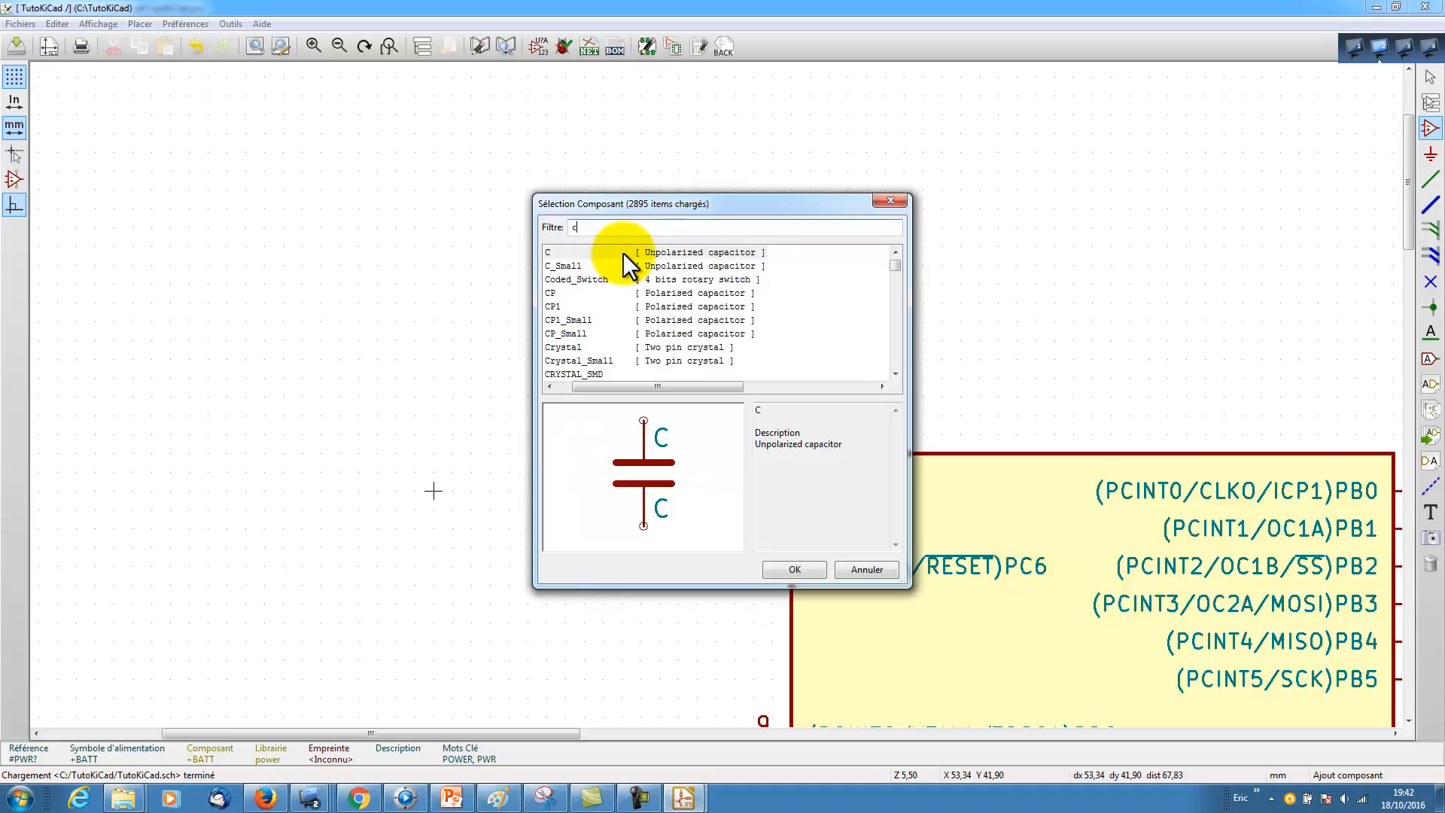
pyautogui.click(546, 253)
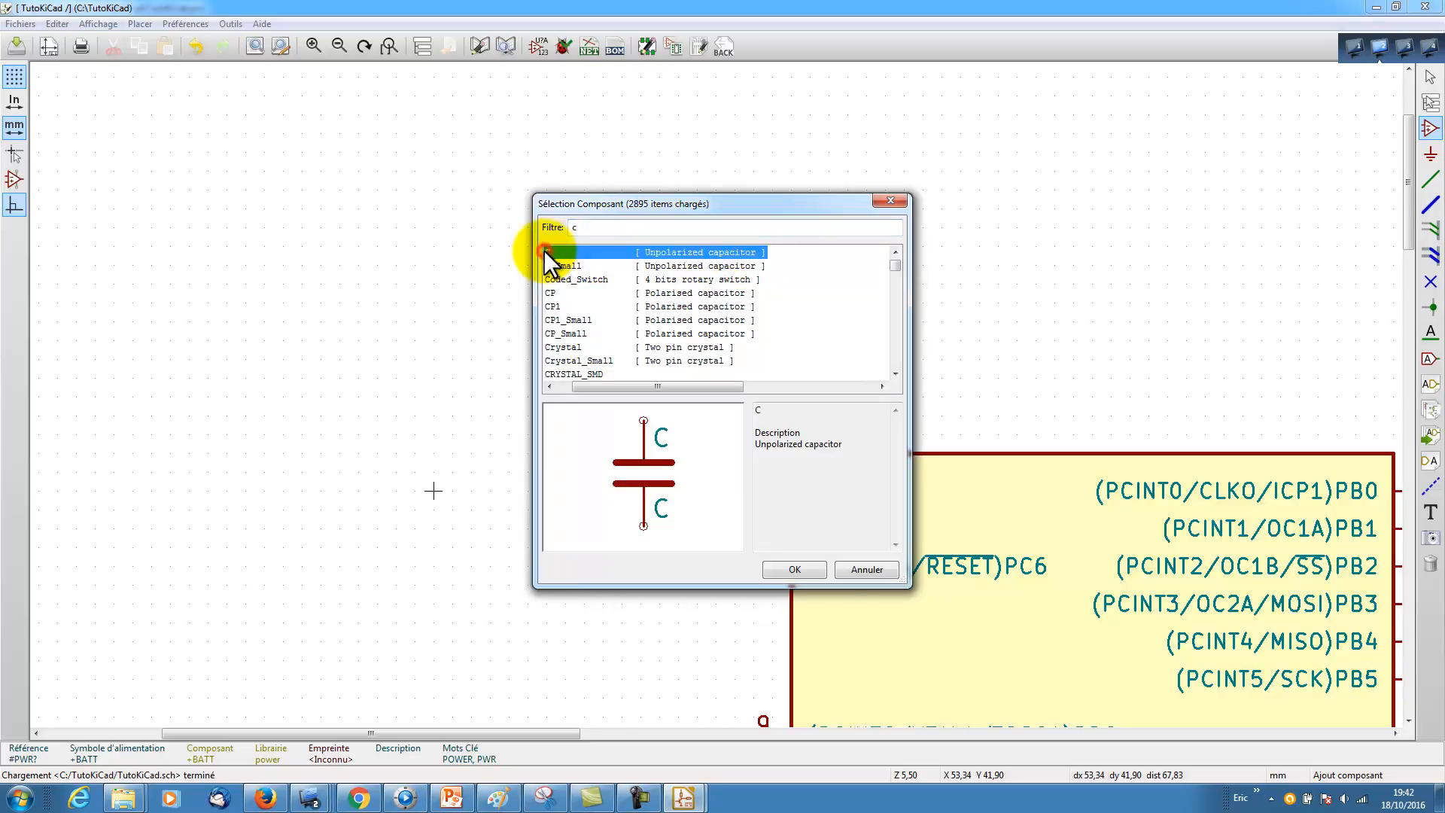
pyautogui.click(792, 570)
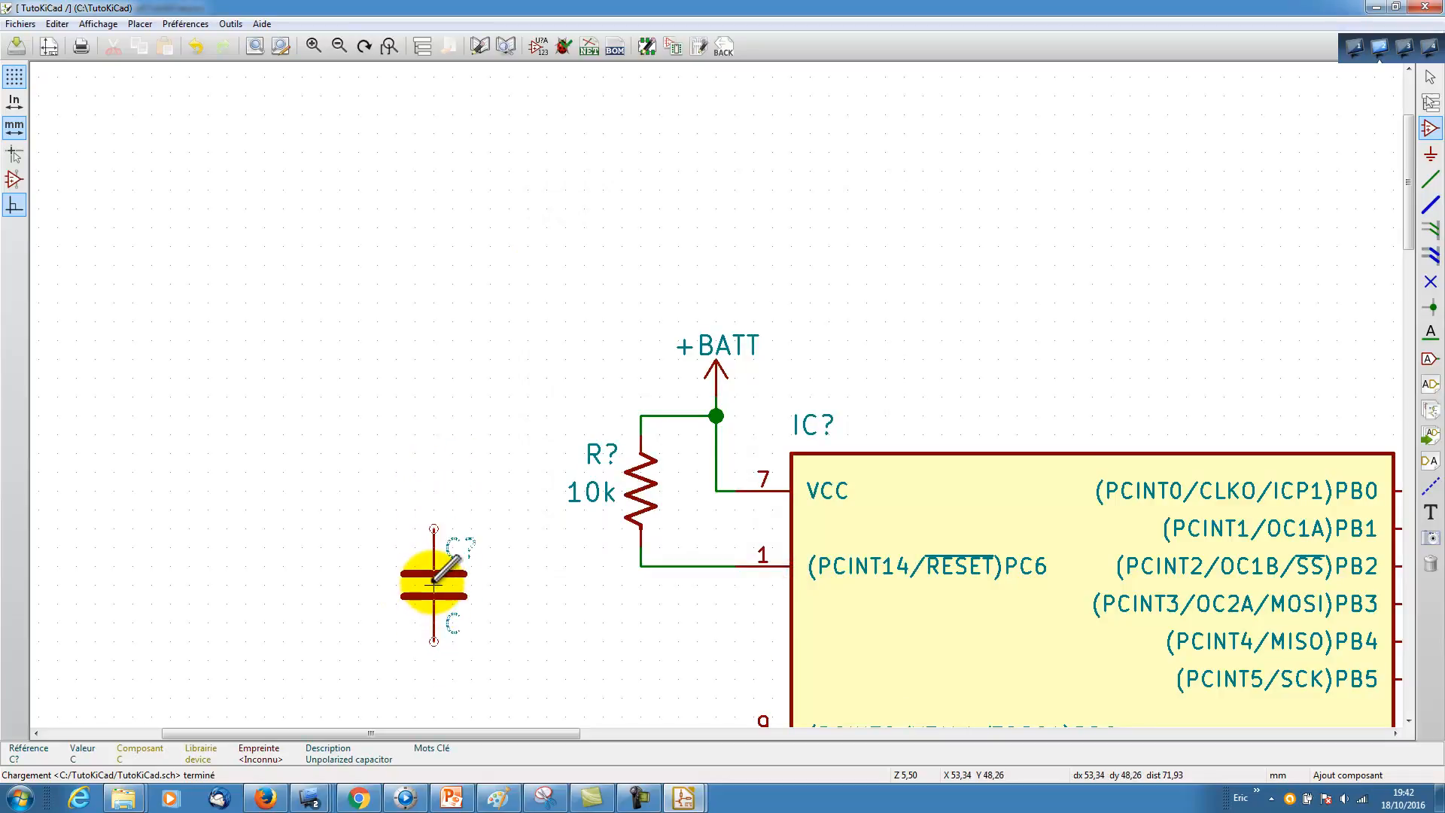
pyautogui.press('r')
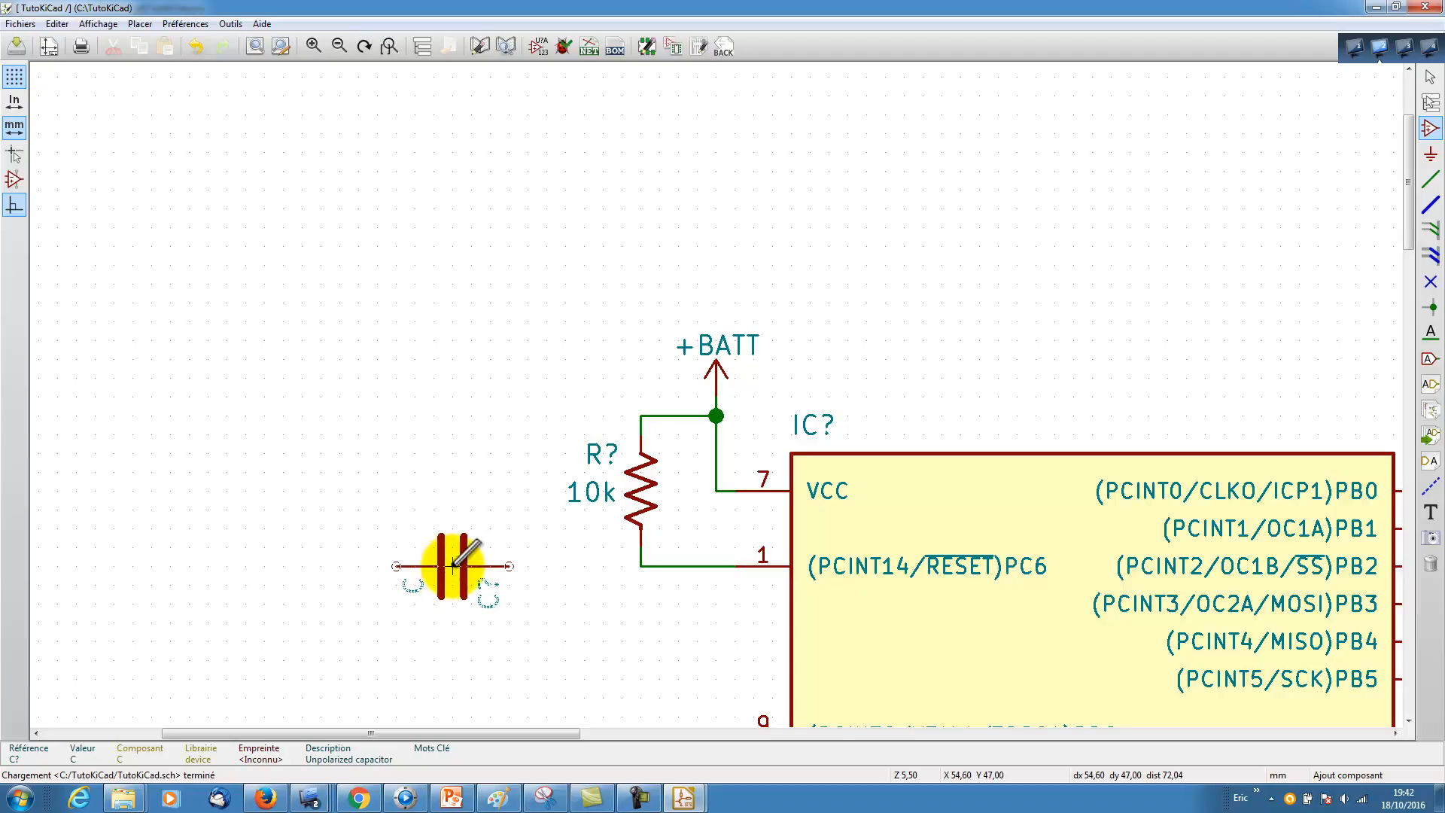
pyautogui.rightClick(453, 564)
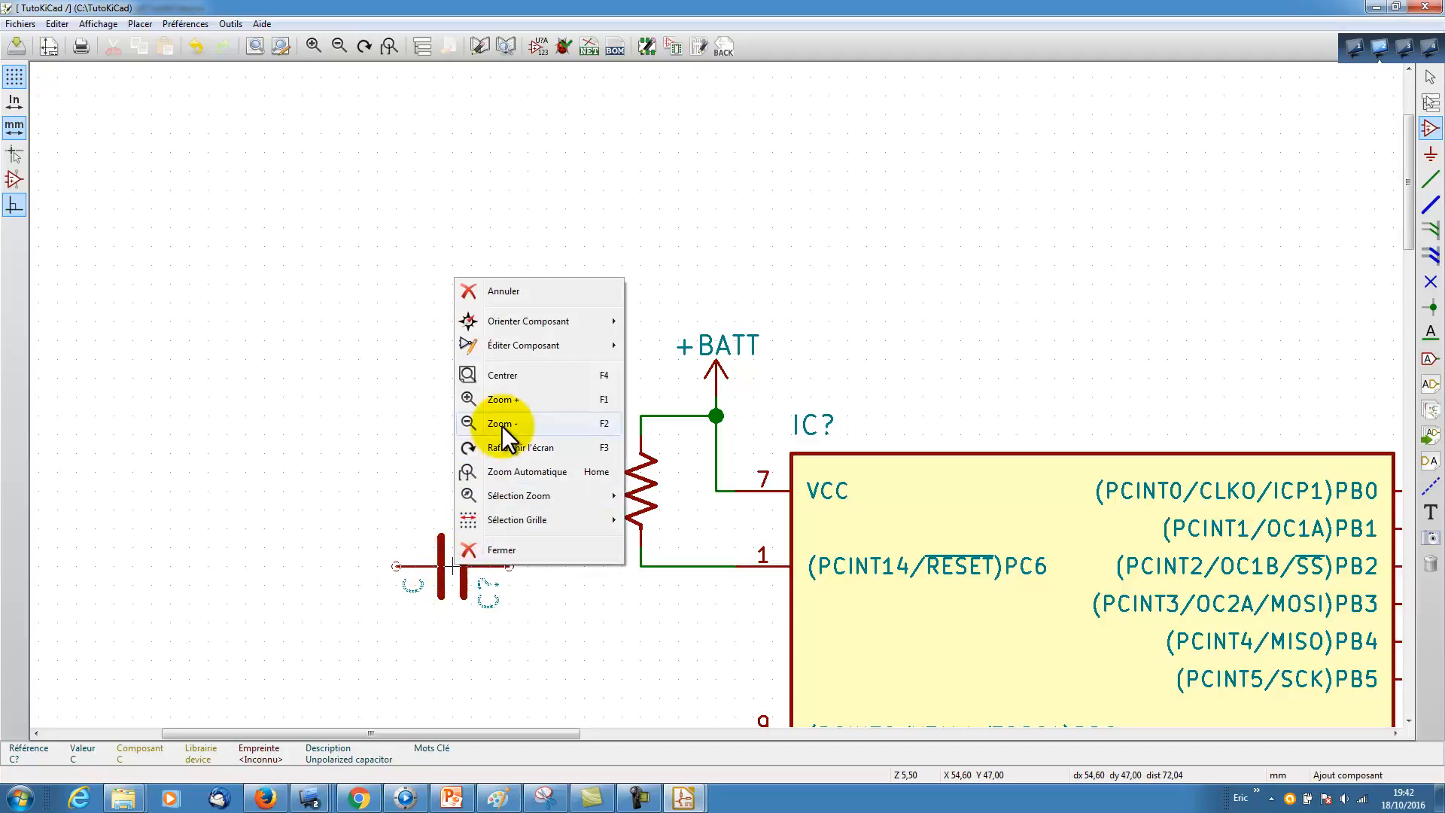
pyautogui.moveTo(542, 322)
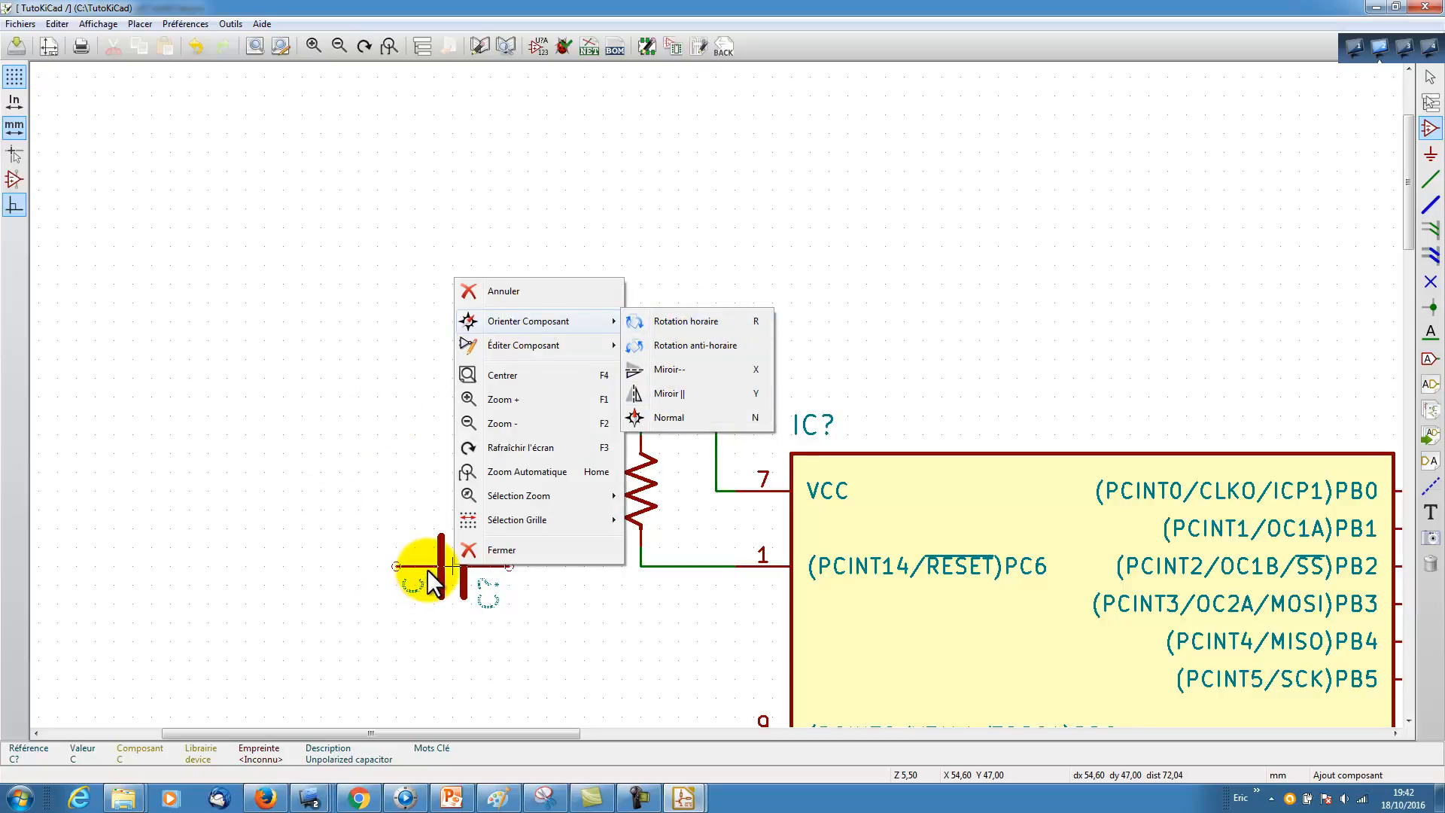
pyautogui.click(427, 572)
pyautogui.click(427, 571)
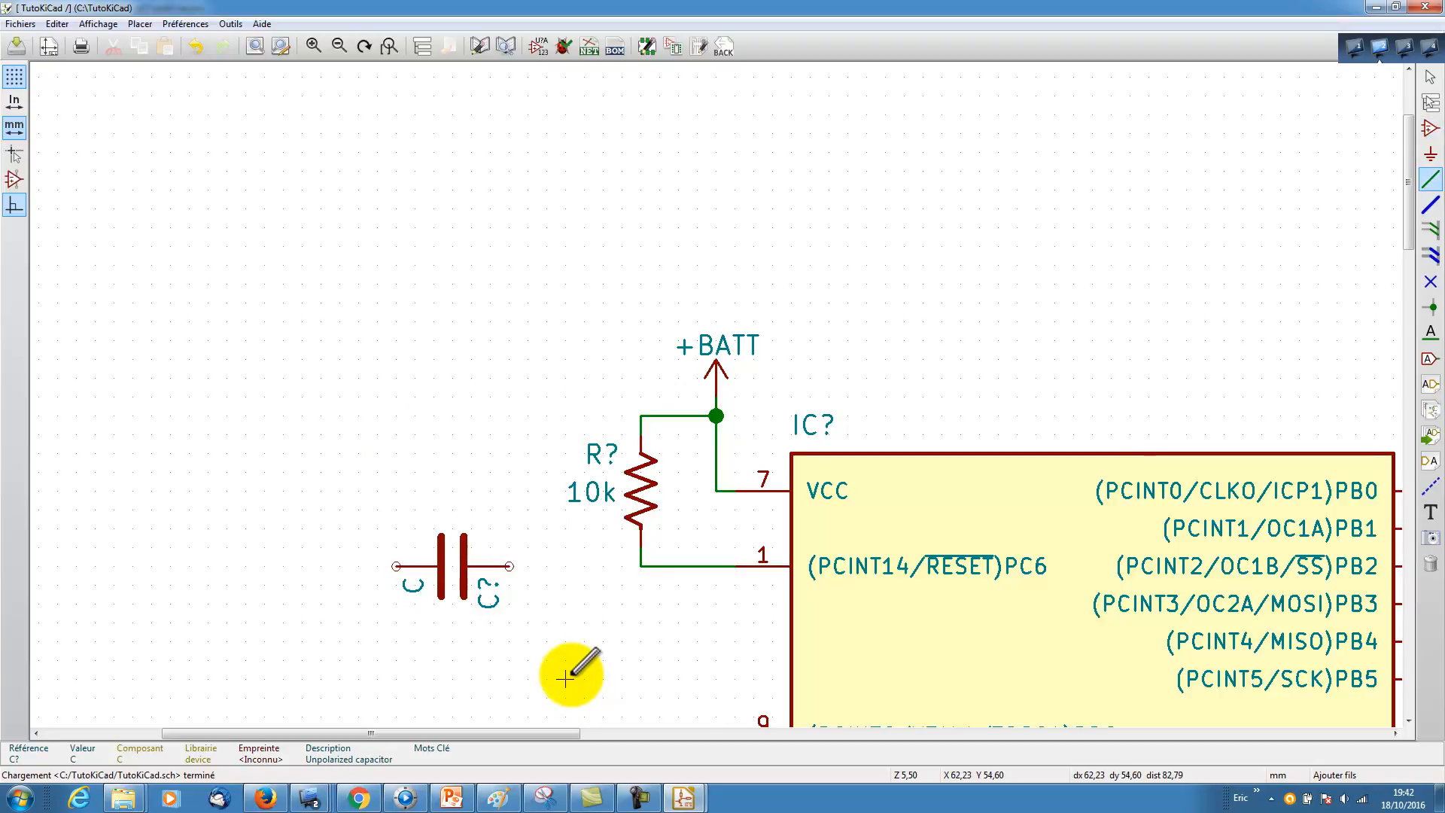
# Step: Wire the capacitor's right end to the RESET node and draw a horizontal wire running left from its other end
pyautogui.press('w')
pyautogui.click(640, 566)
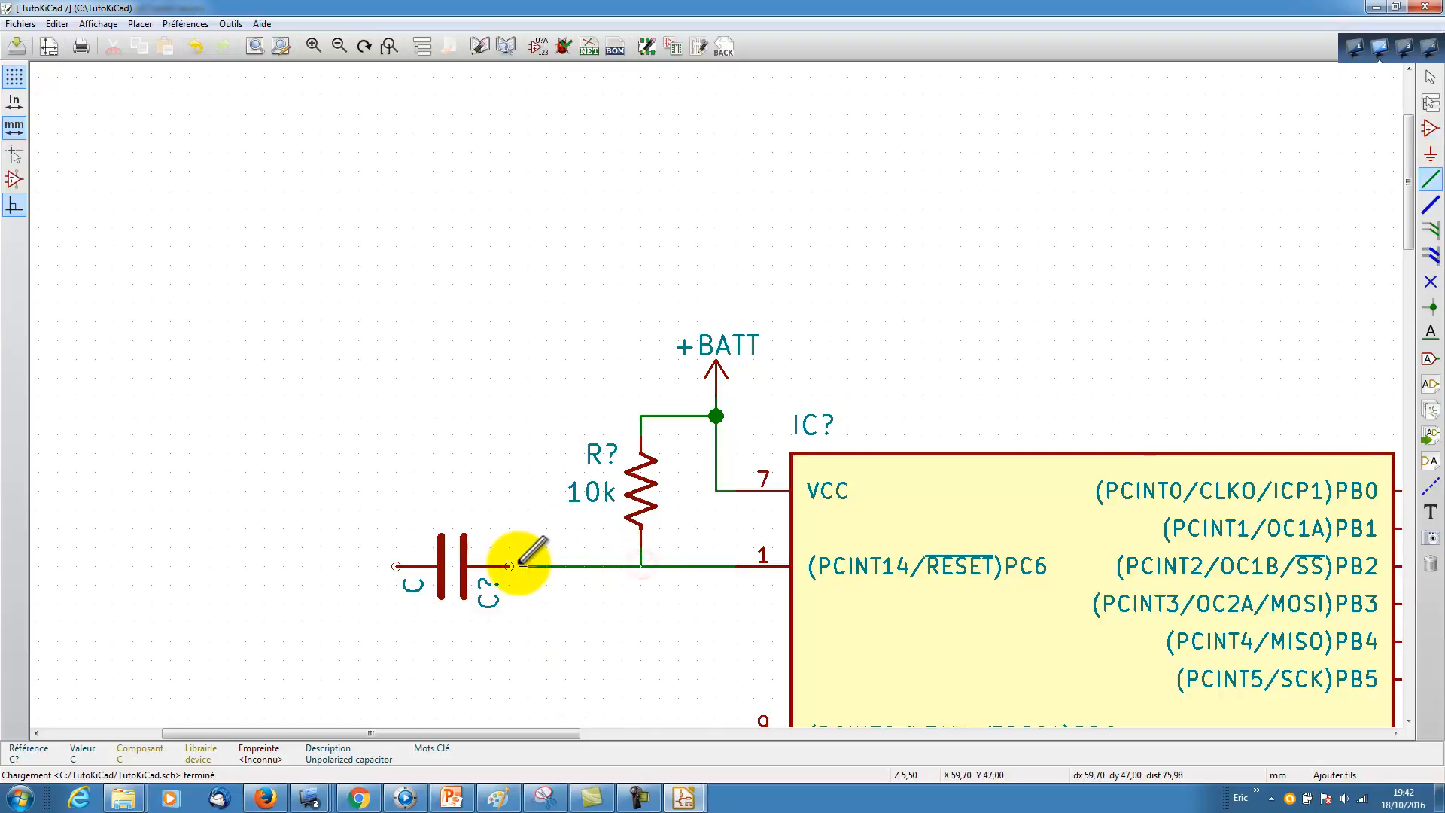
pyautogui.click(509, 566)
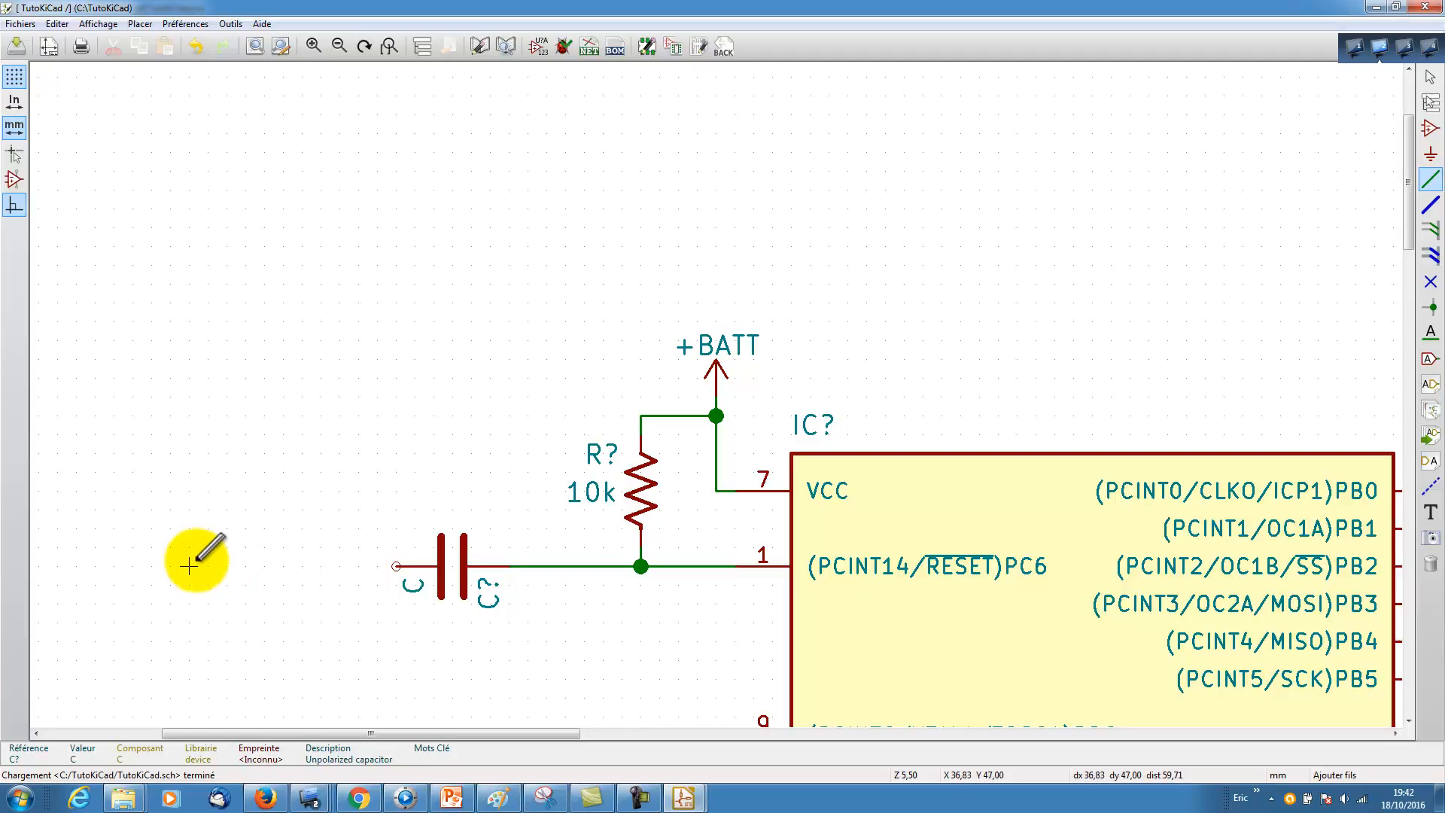
pyautogui.click(226, 565)
pyautogui.click(396, 566)
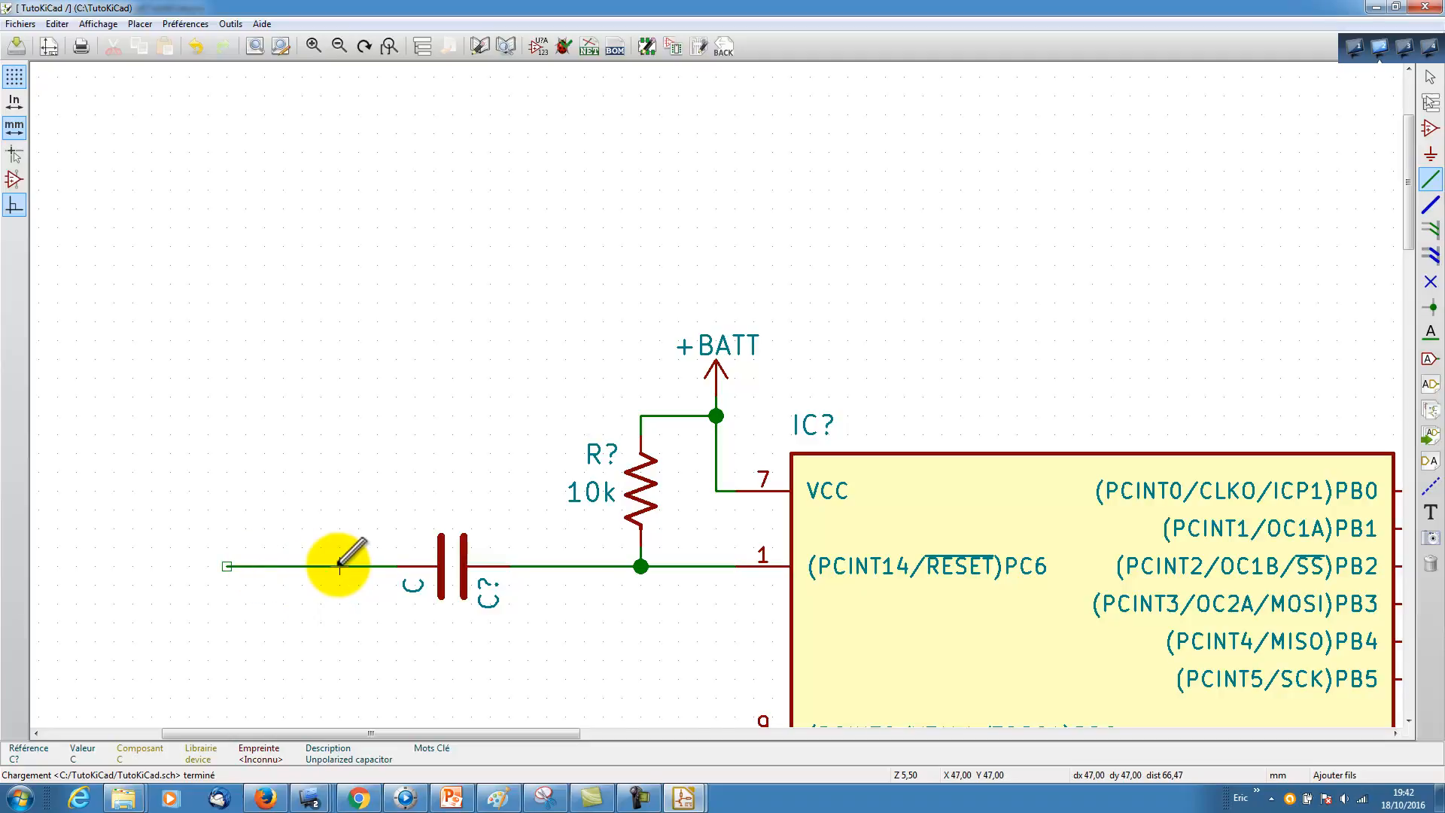
# Step: Move the capacitor's value text below its symbol and its reference text above it
pyautogui.click(412, 585)
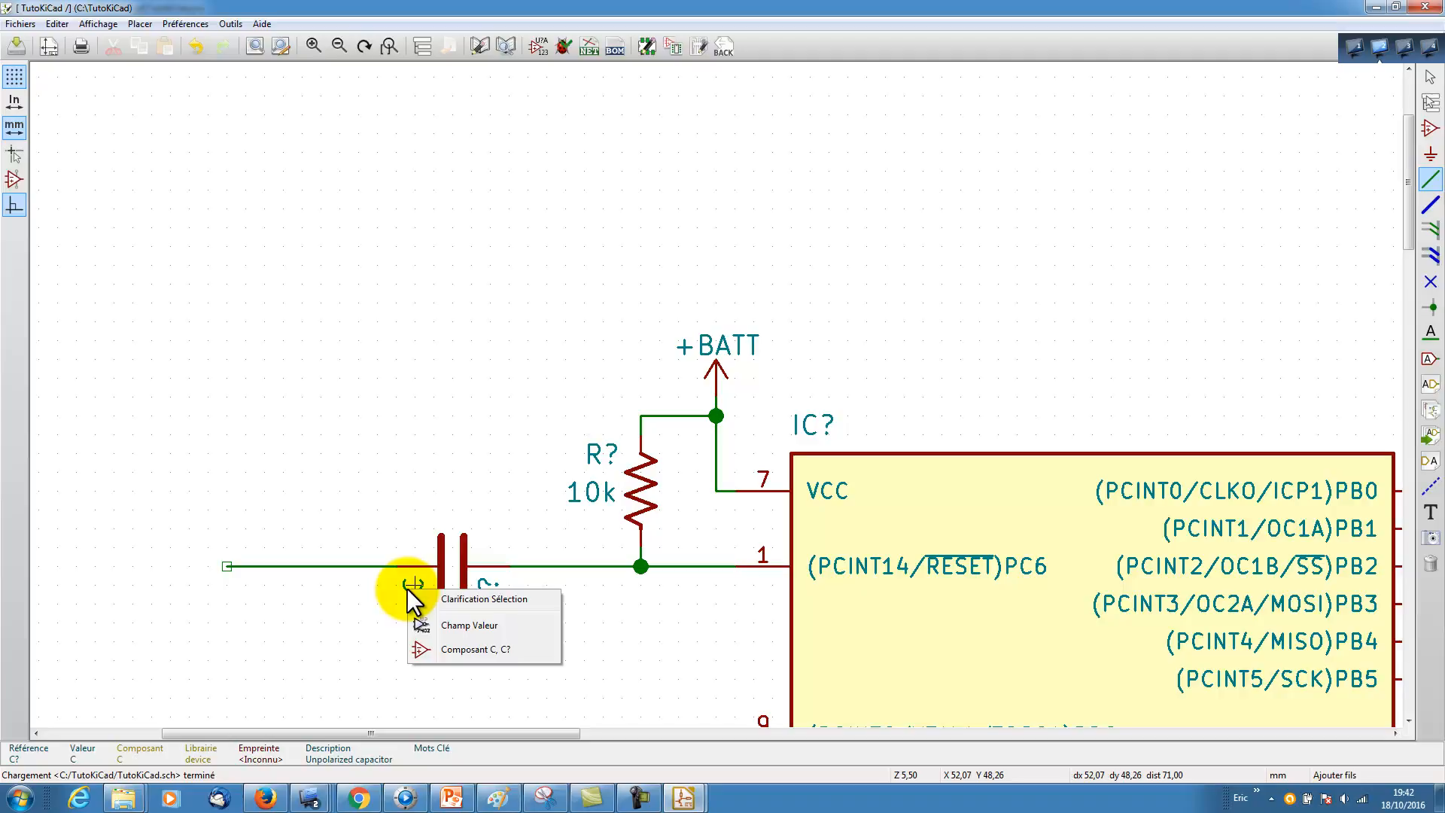
pyautogui.click(459, 626)
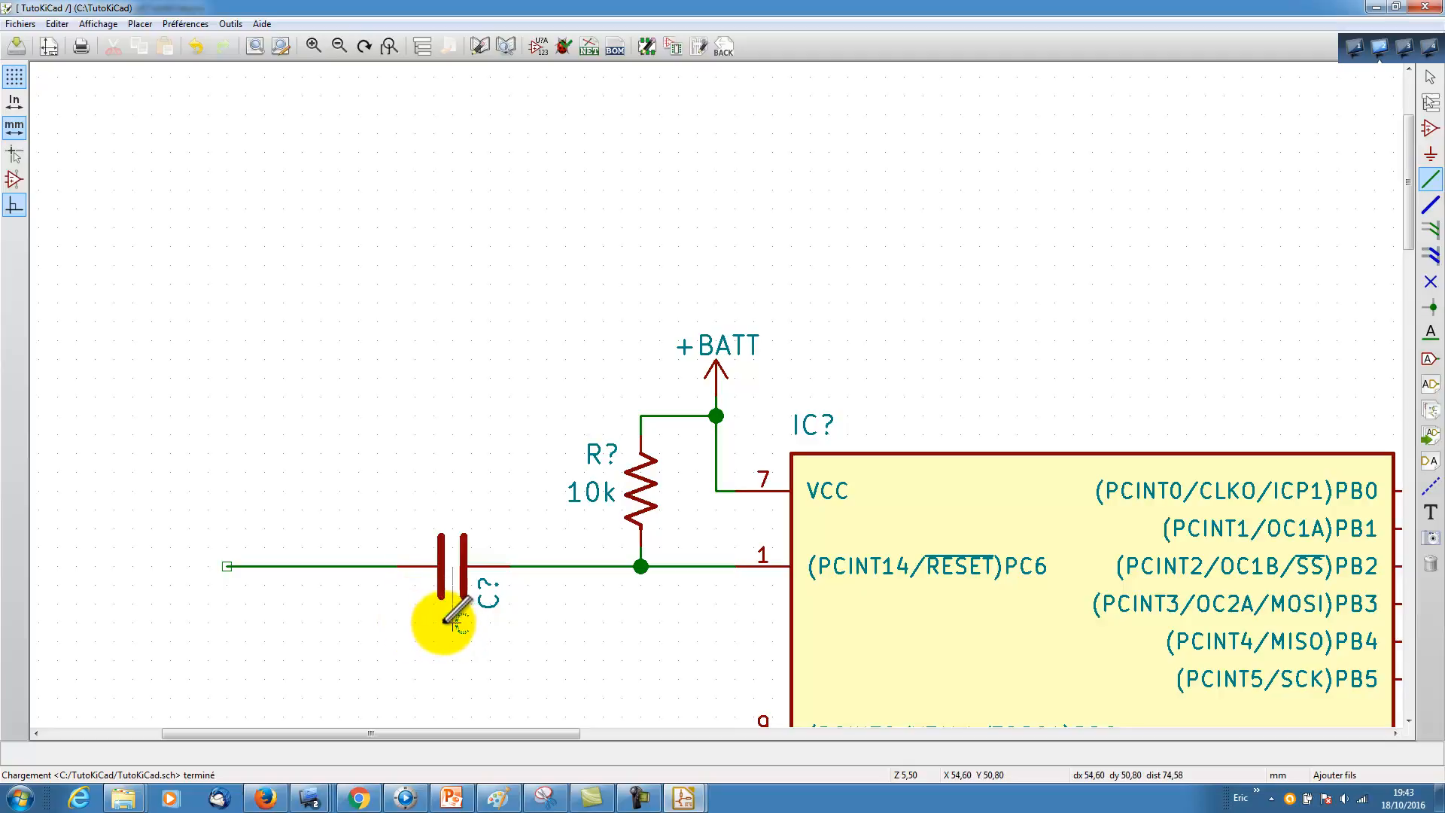
pyautogui.click(454, 619)
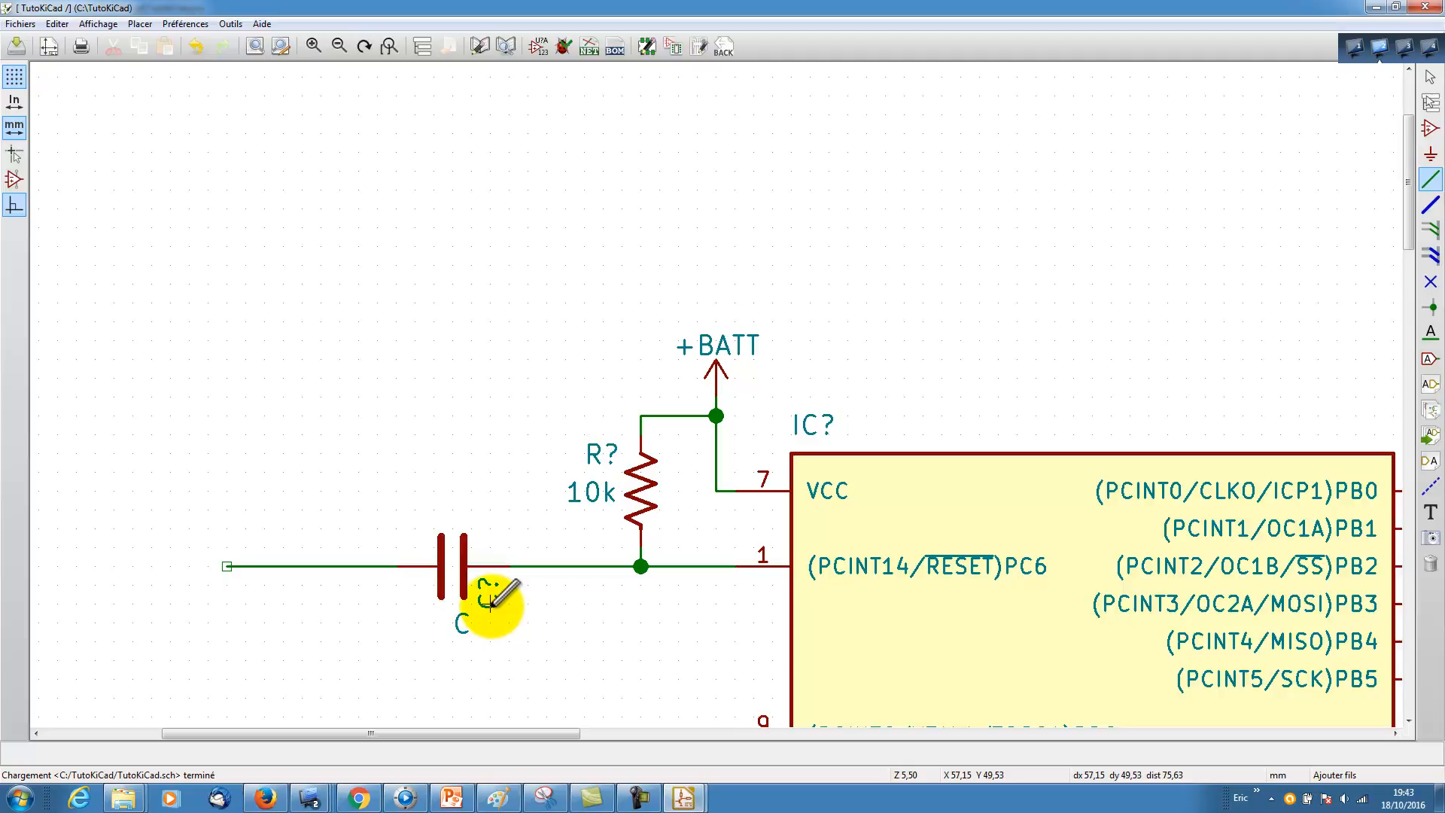
pyautogui.click(433, 509)
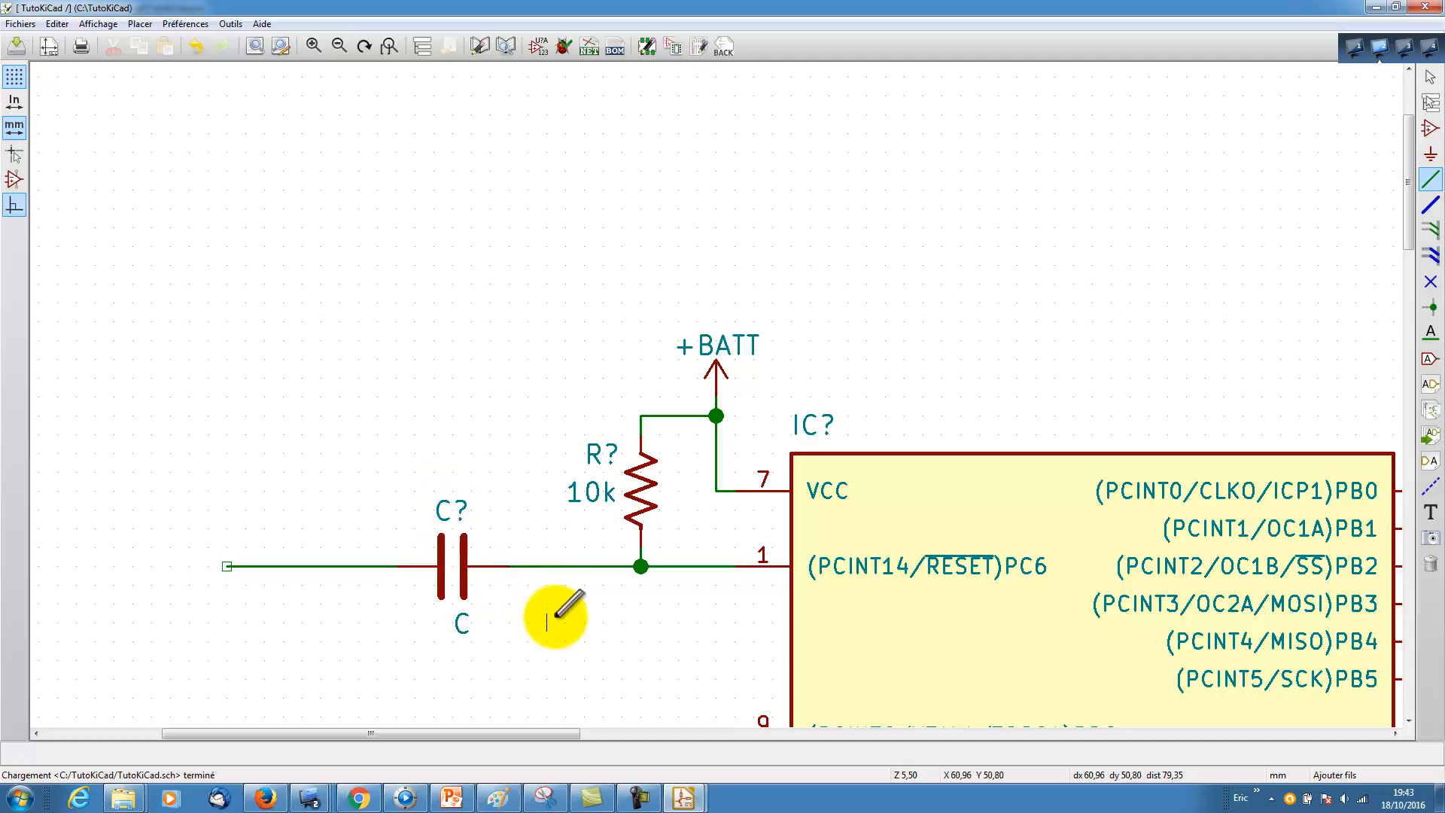
# Step: Set the capacitor's value to 100n and centre the value text beneath the symbol
pyautogui.doubleClick(465, 622)
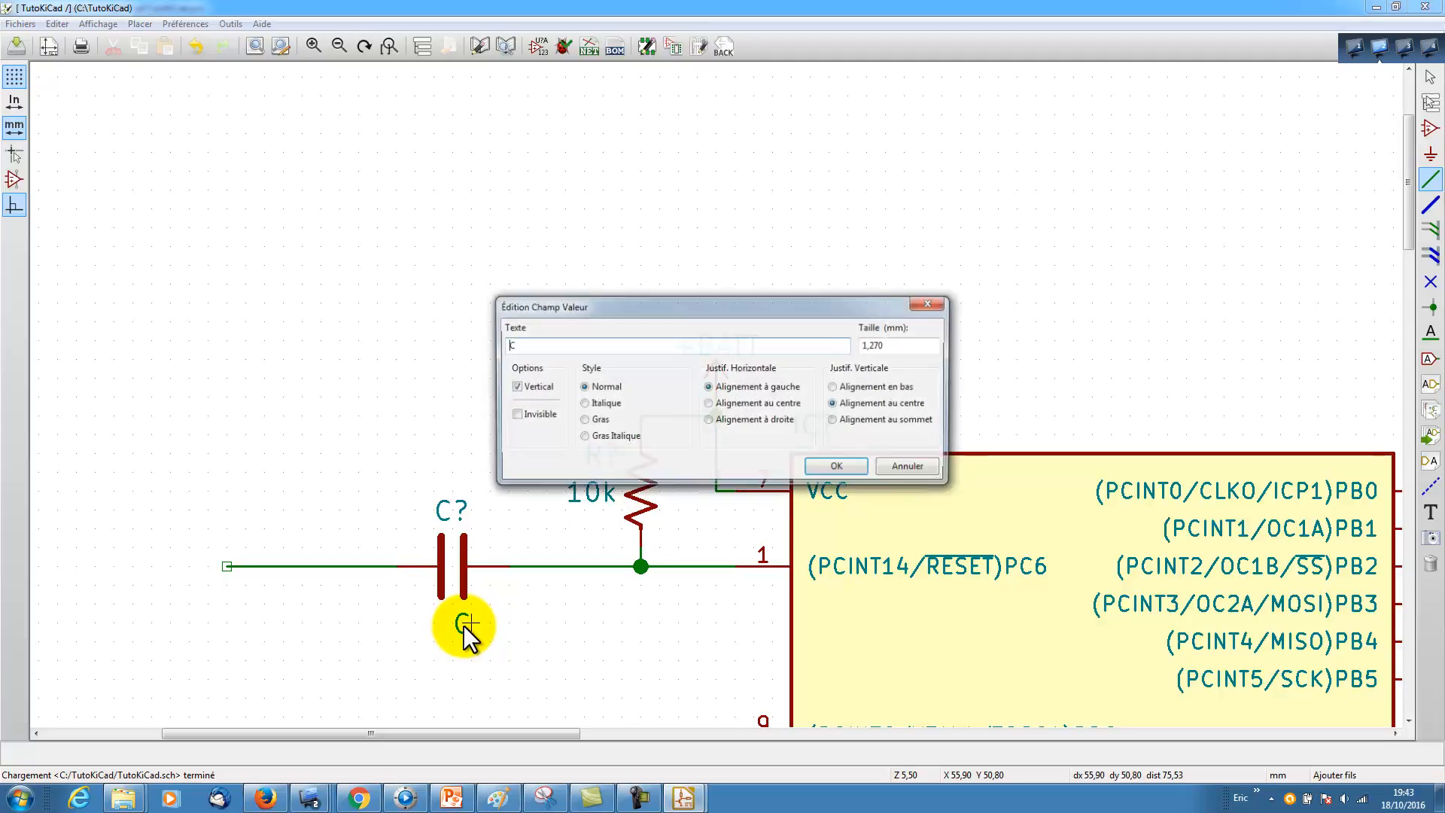
pyautogui.click(527, 344)
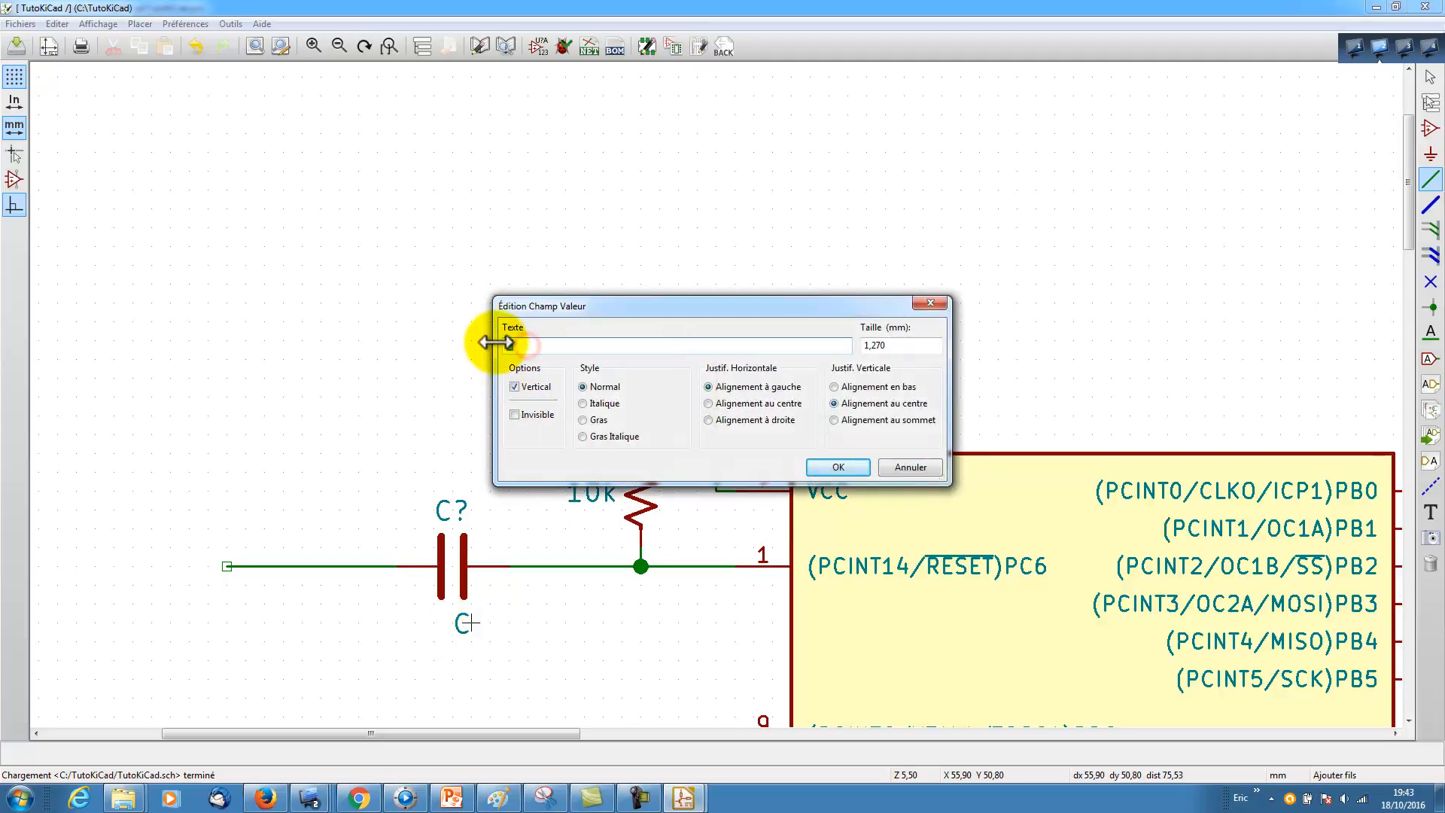
pyautogui.press('BackSpace')
pyautogui.write('100n')
pyautogui.press('Return')
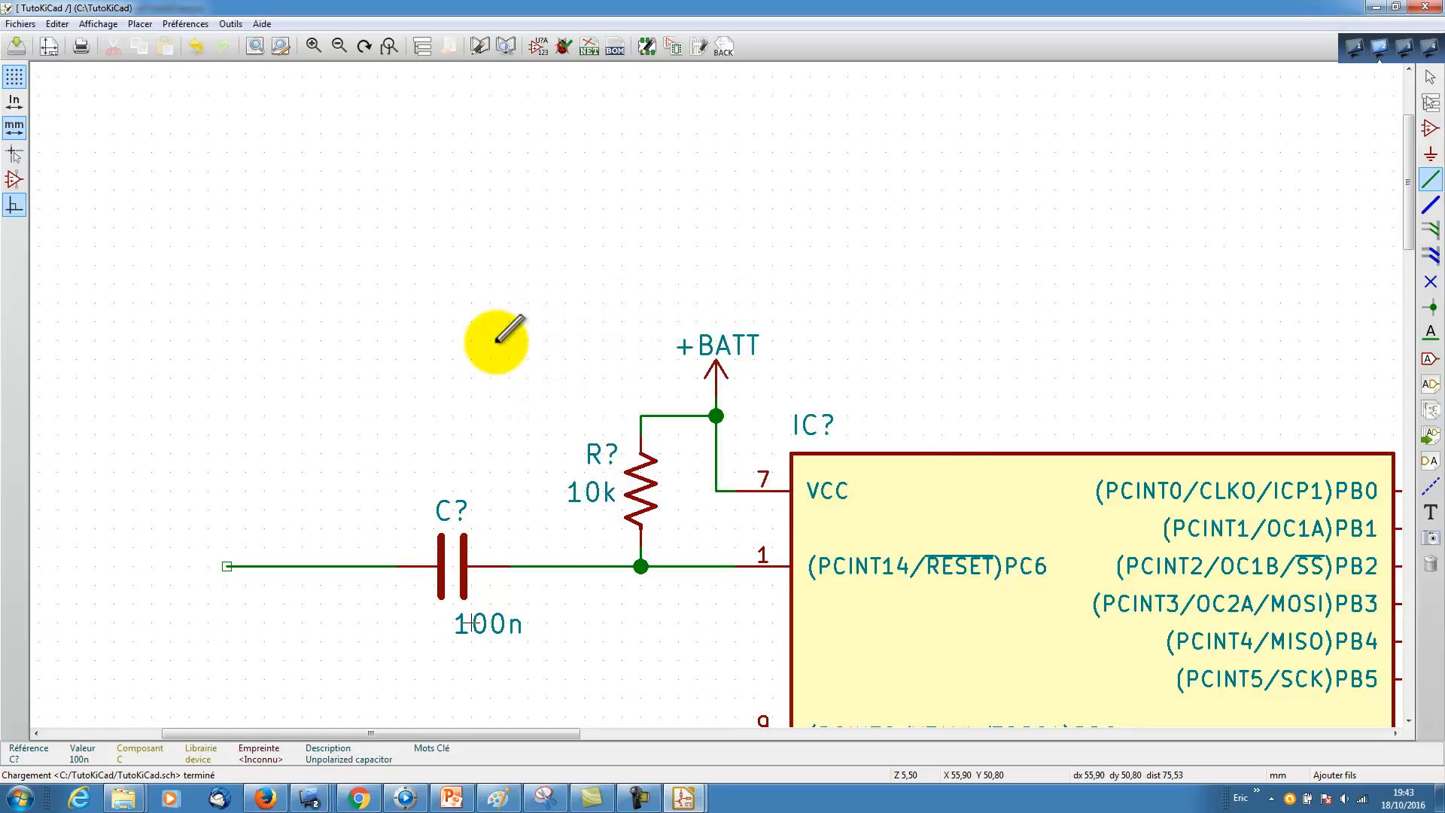
pyautogui.press('m')
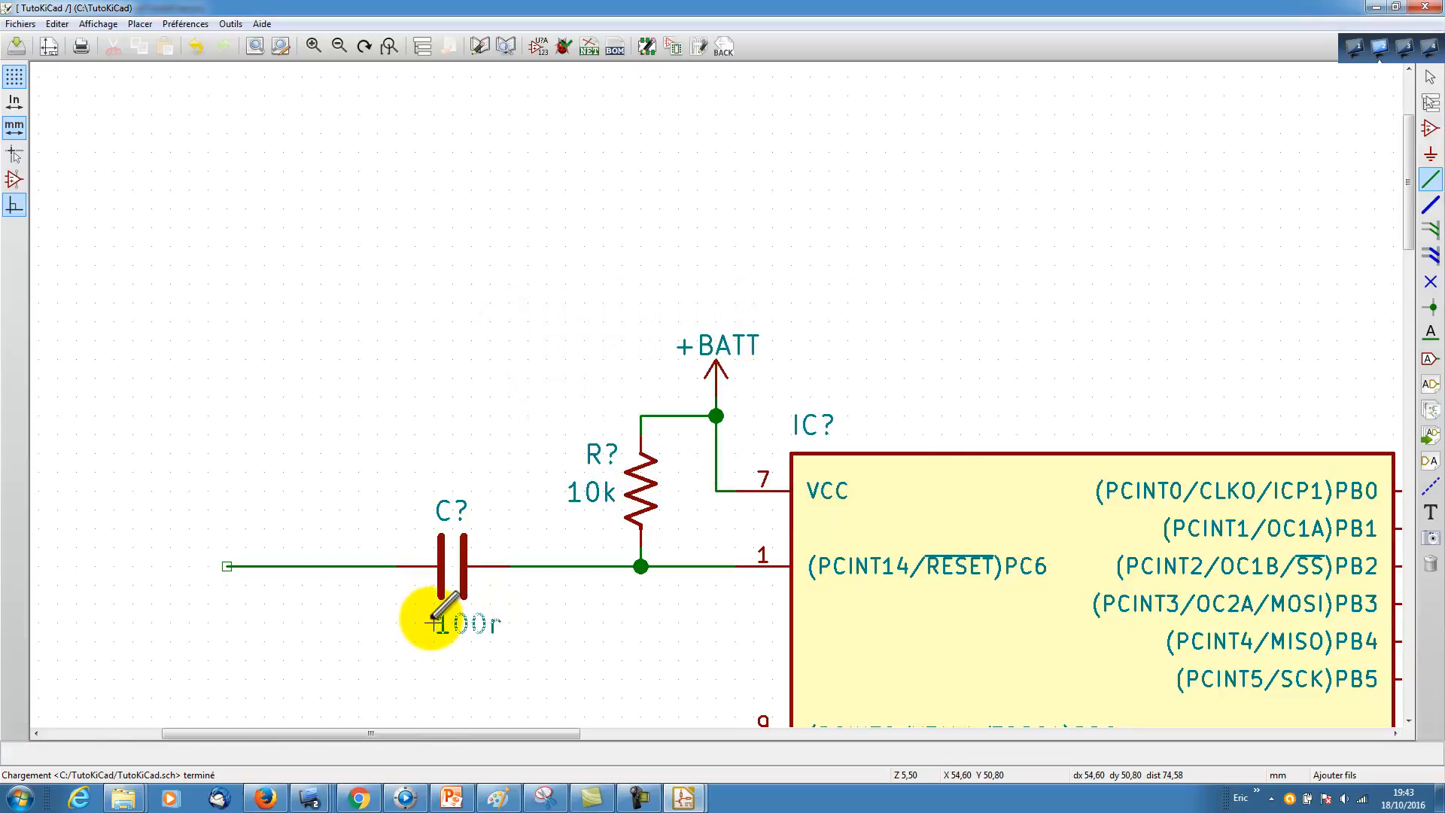
pyautogui.click(418, 622)
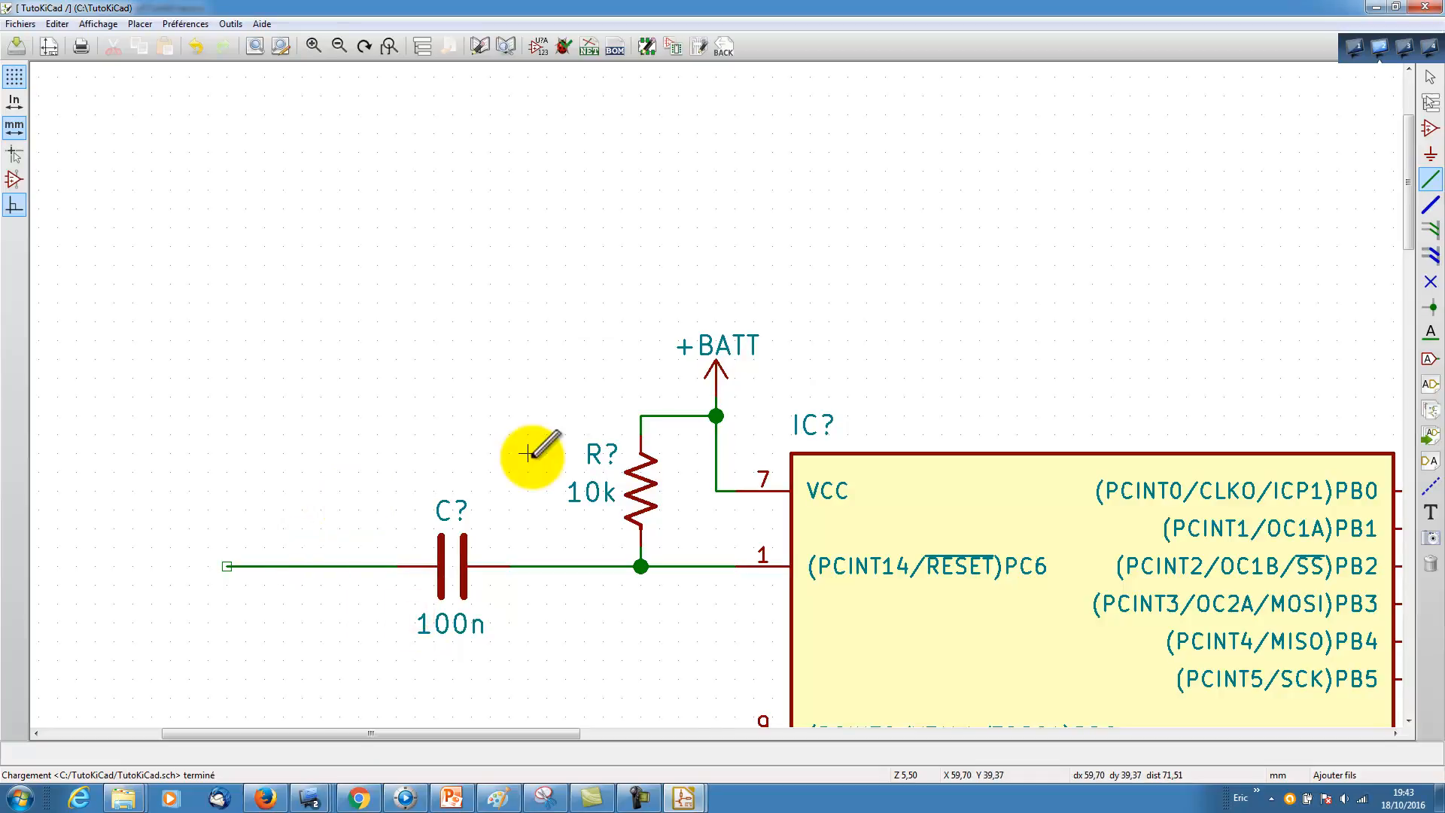
# Step: Add a local net label serial_DTR on the free left end of the capacitor's wire
pyautogui.scroll(-1, 533, 455)
pyautogui.scroll(-1, 533, 455)
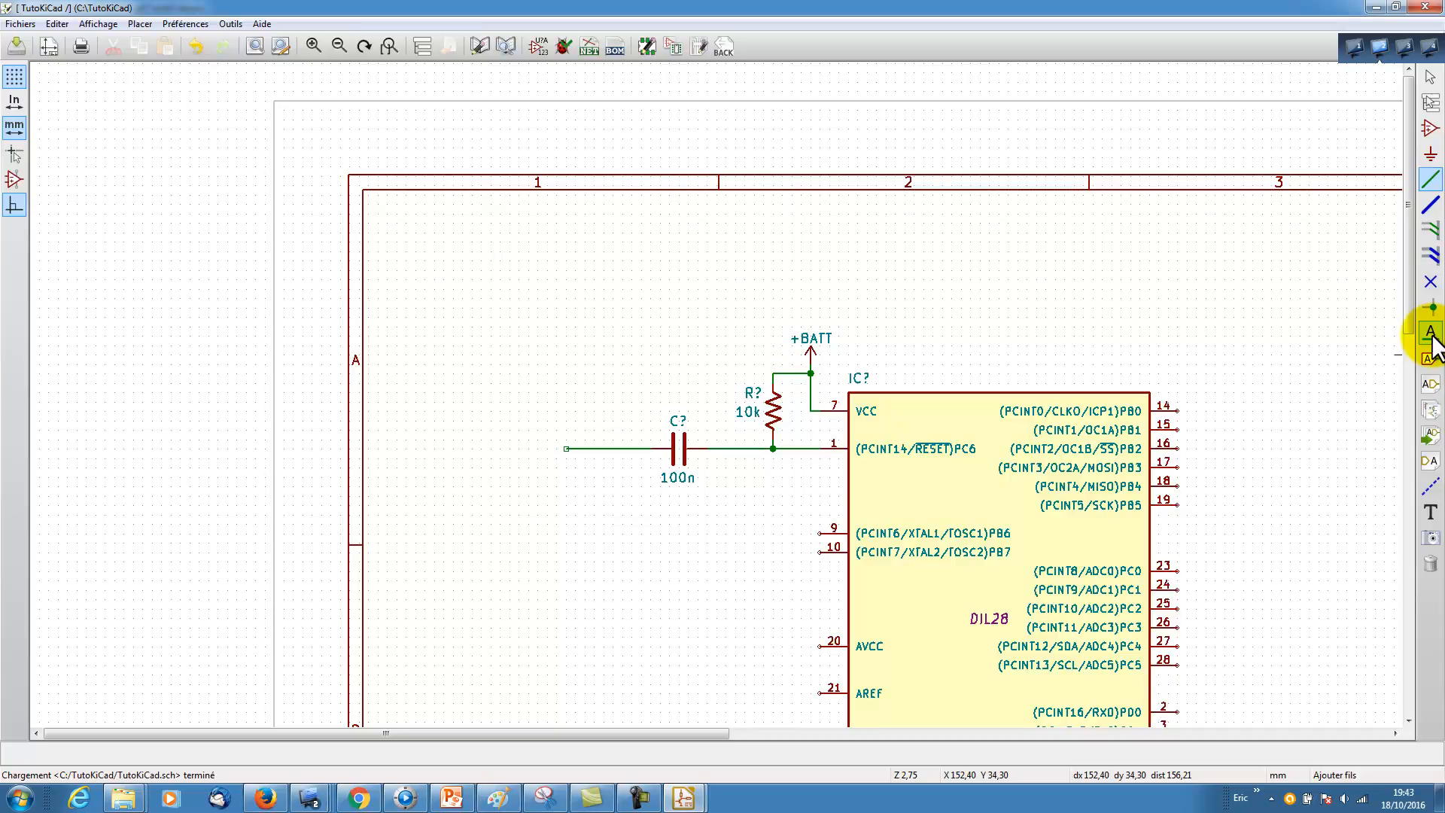
pyautogui.click(1430, 335)
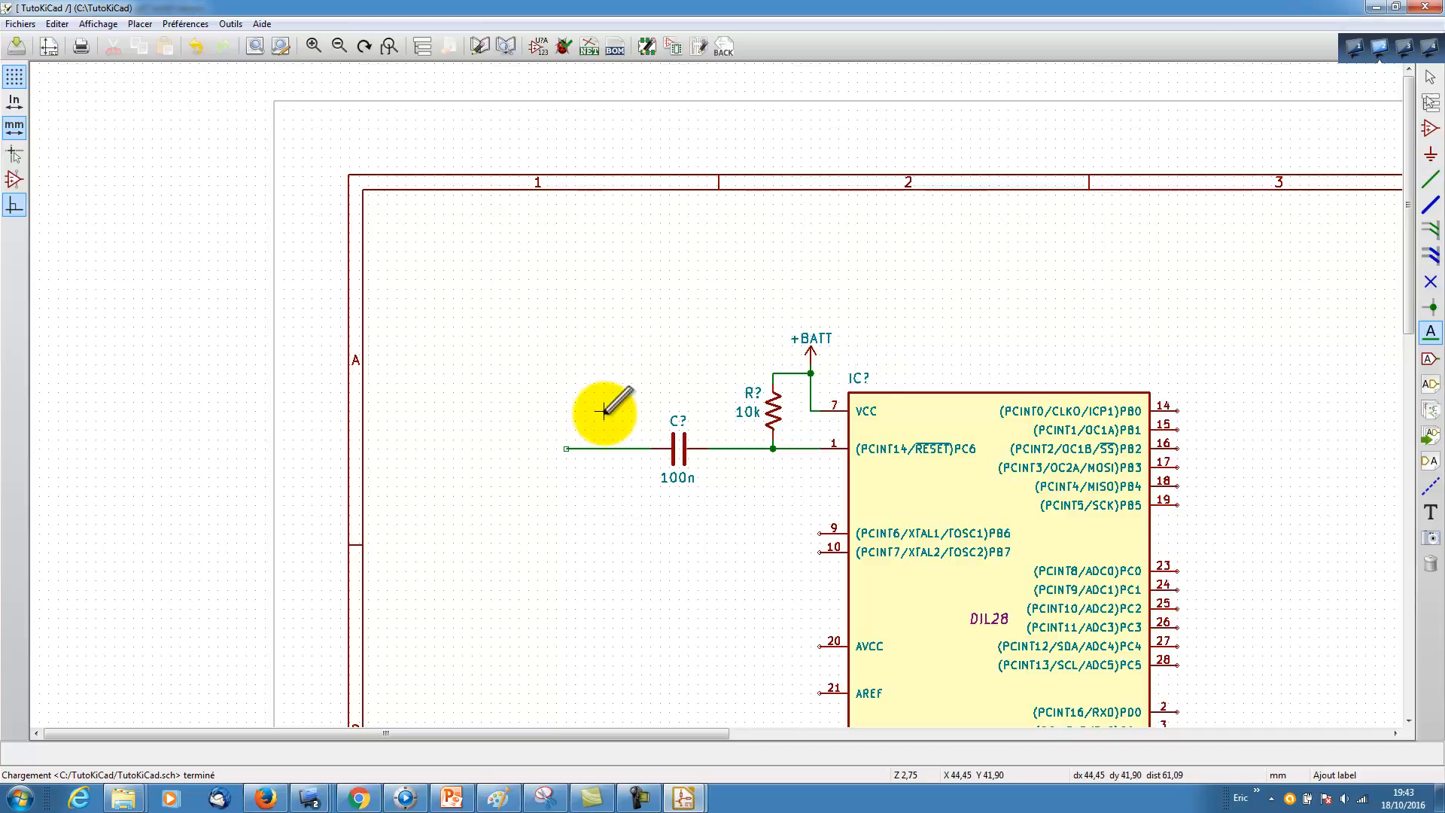
pyautogui.click(585, 449)
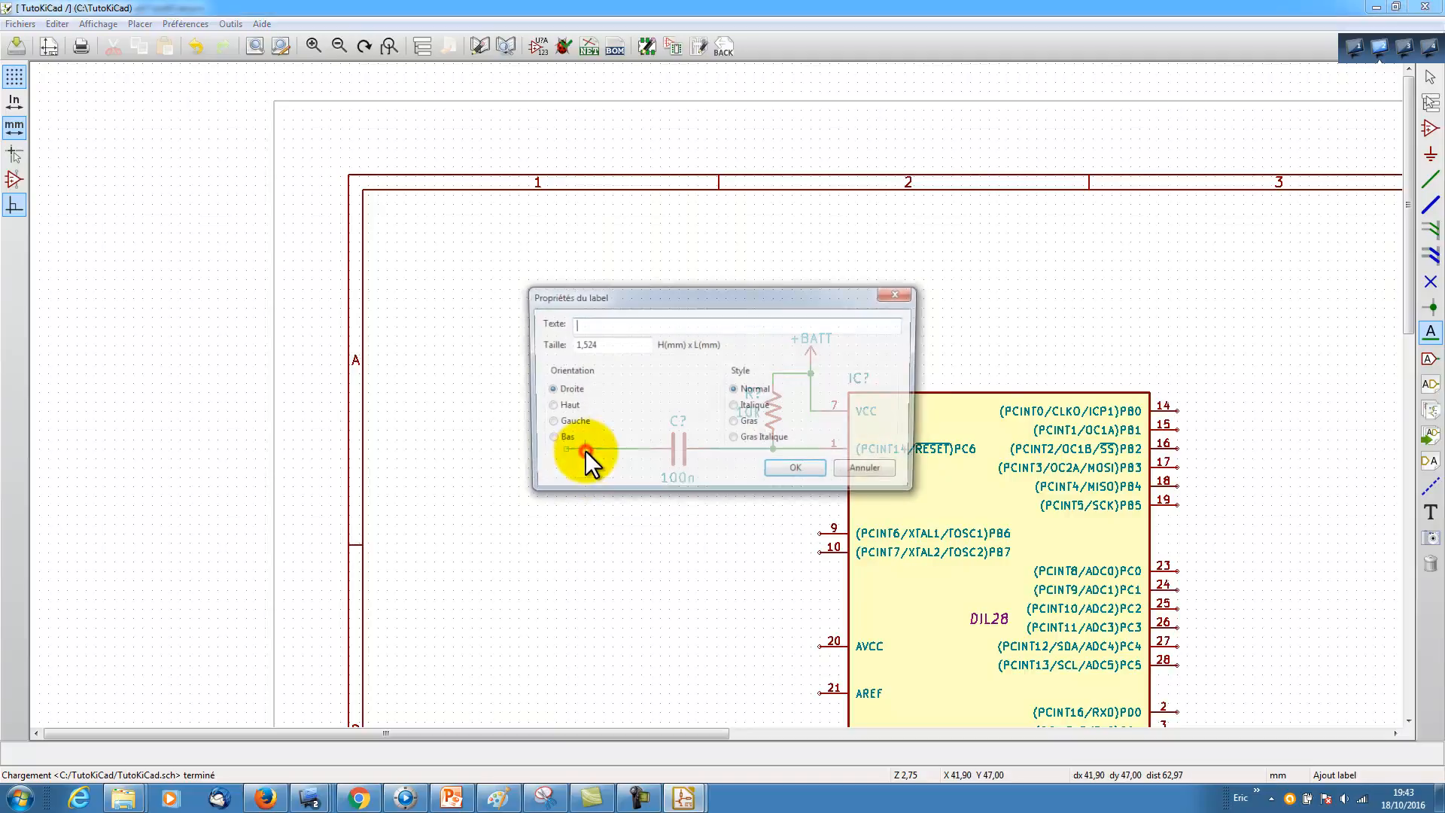
pyautogui.write('serial')
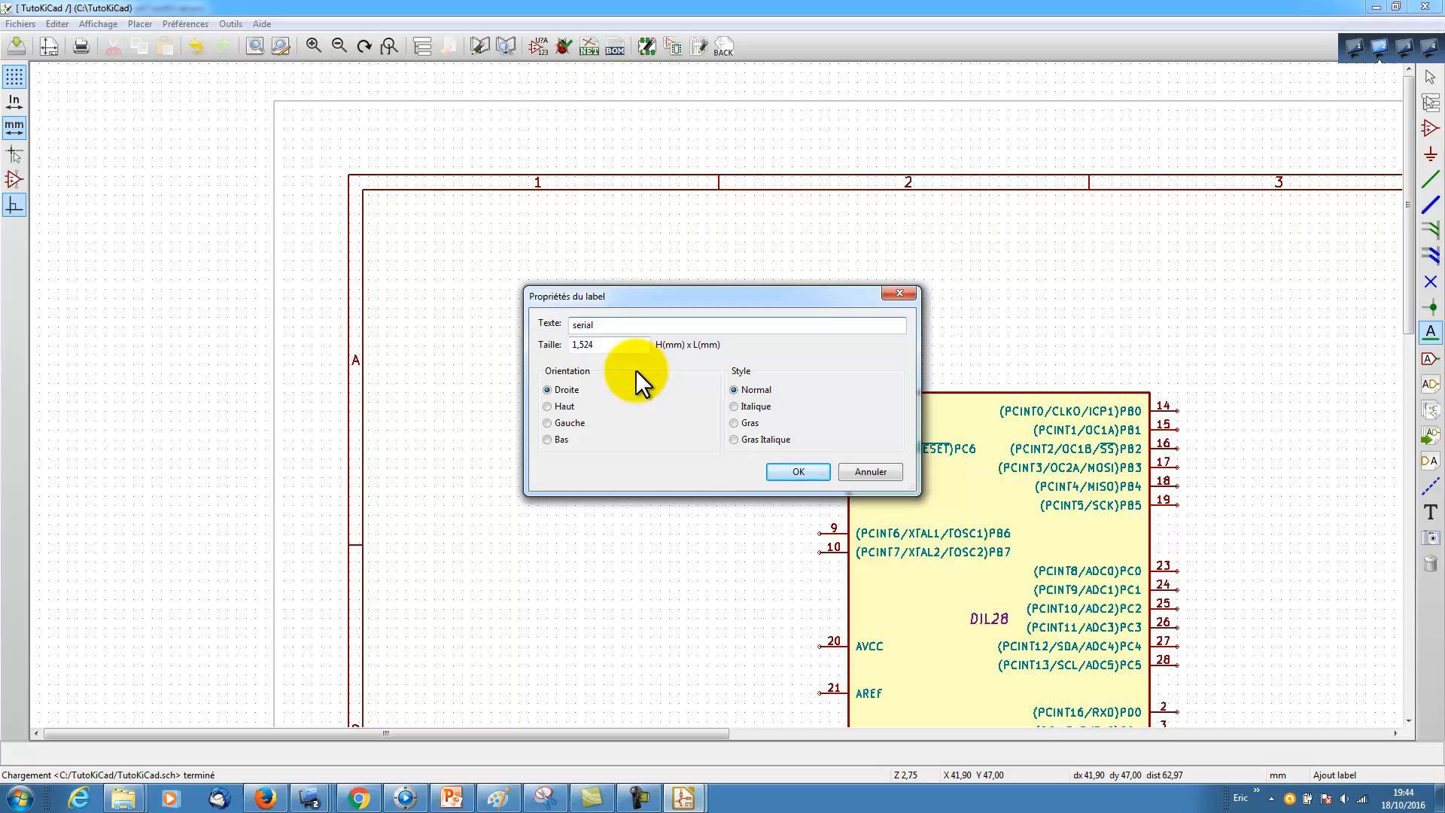
pyautogui.write('_DTR')
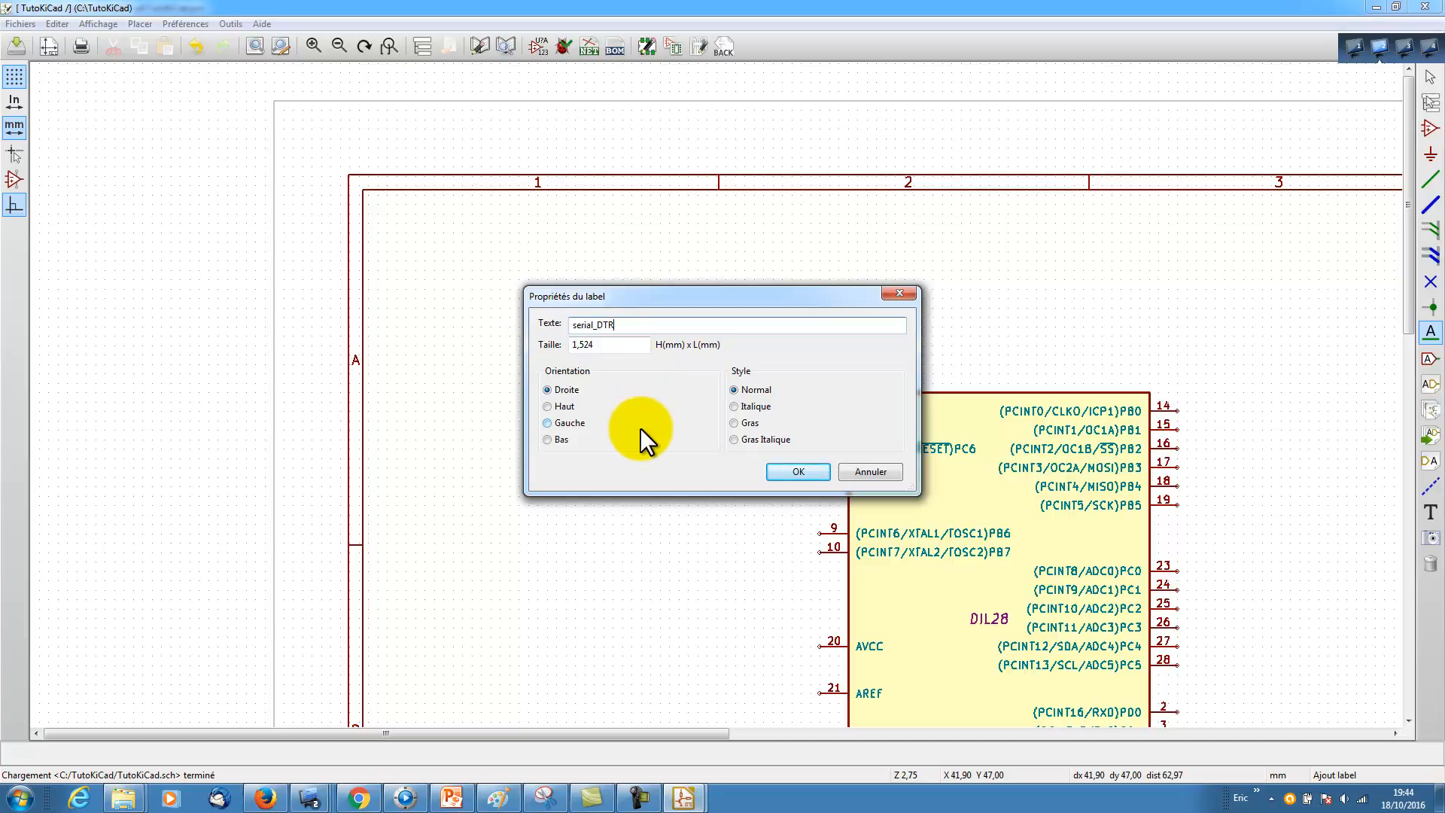
pyautogui.click(787, 471)
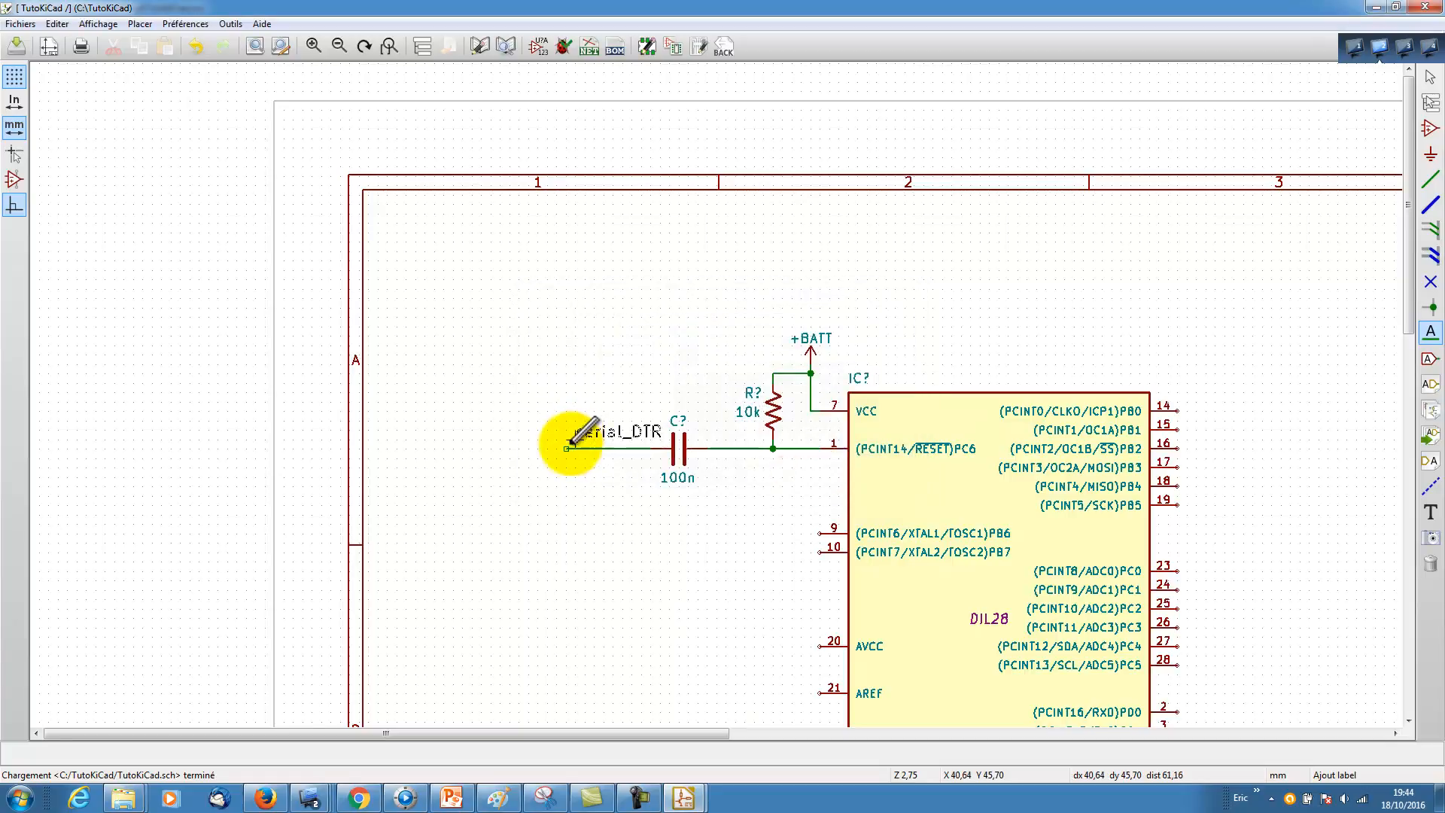
pyautogui.click(566, 447)
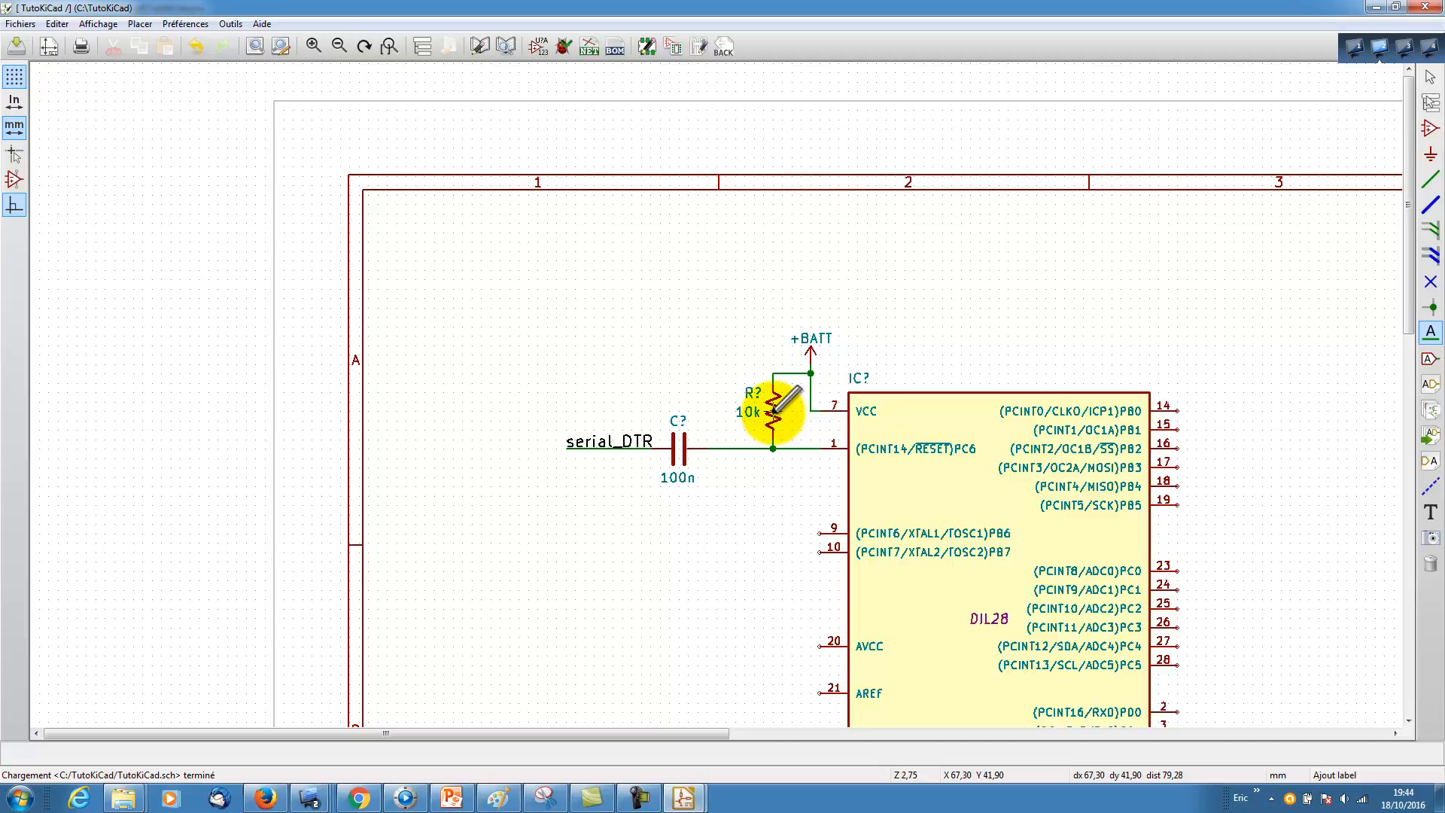
# Step: Drag the 10k resistor to the left, closer to the capacitor, keeping its wires attached
pyautogui.press('g')
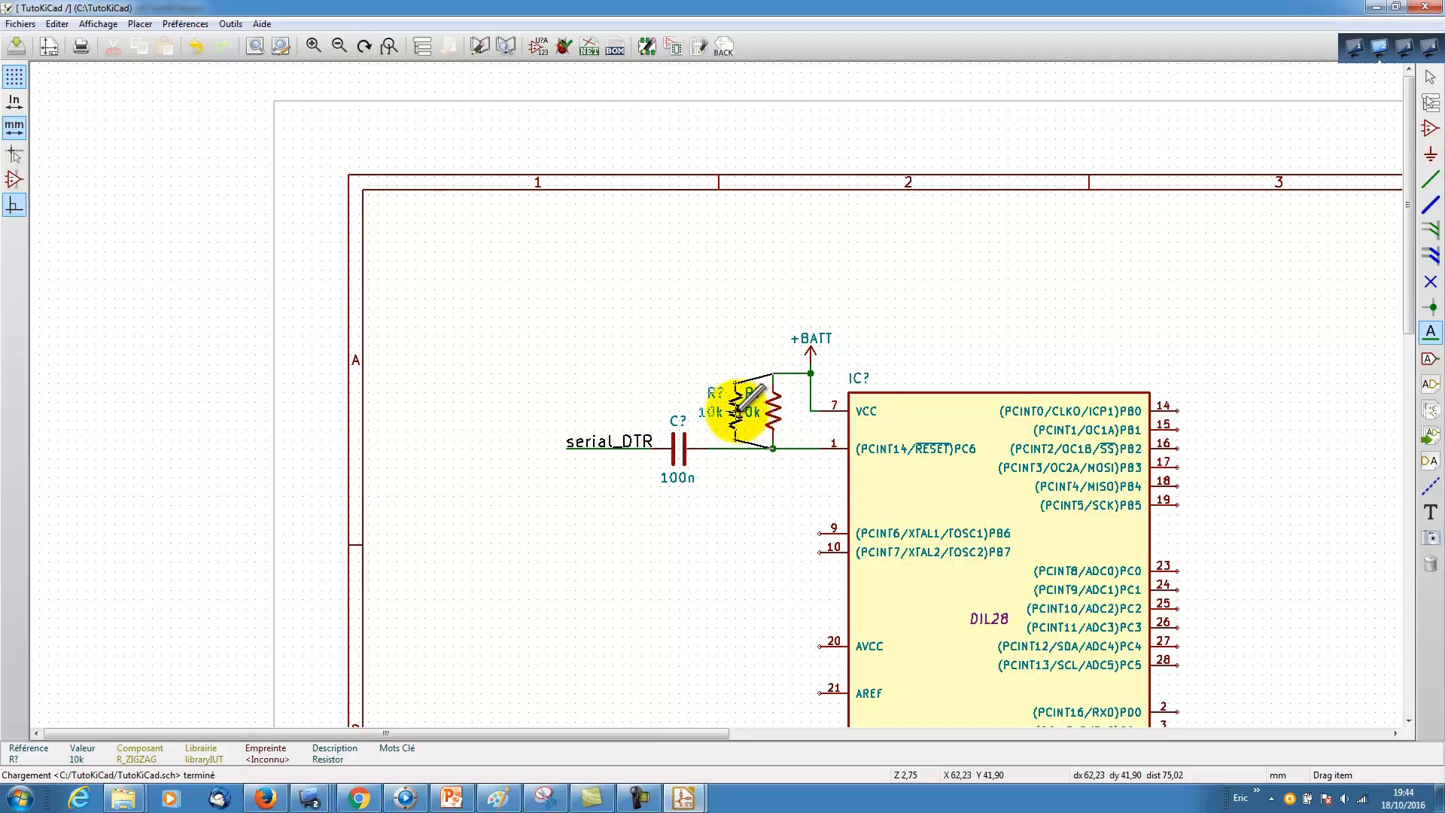
pyautogui.click(736, 407)
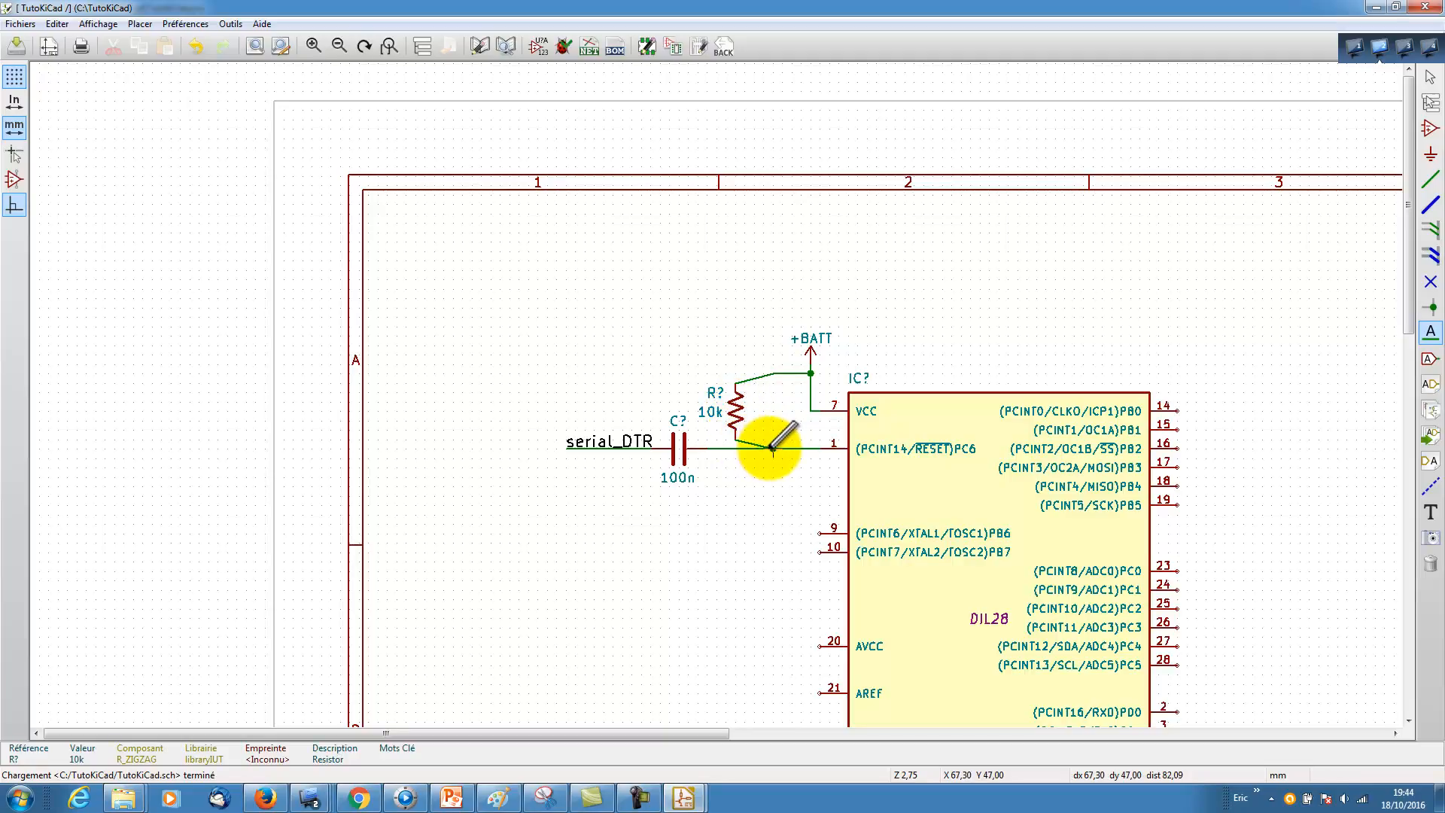
# Step: Drag the wire corner below the 10k resistor into line with its lower pin, straightening the connection to the RESET wire
pyautogui.press('g')
pyautogui.click(735, 449)
pyautogui.press('g')
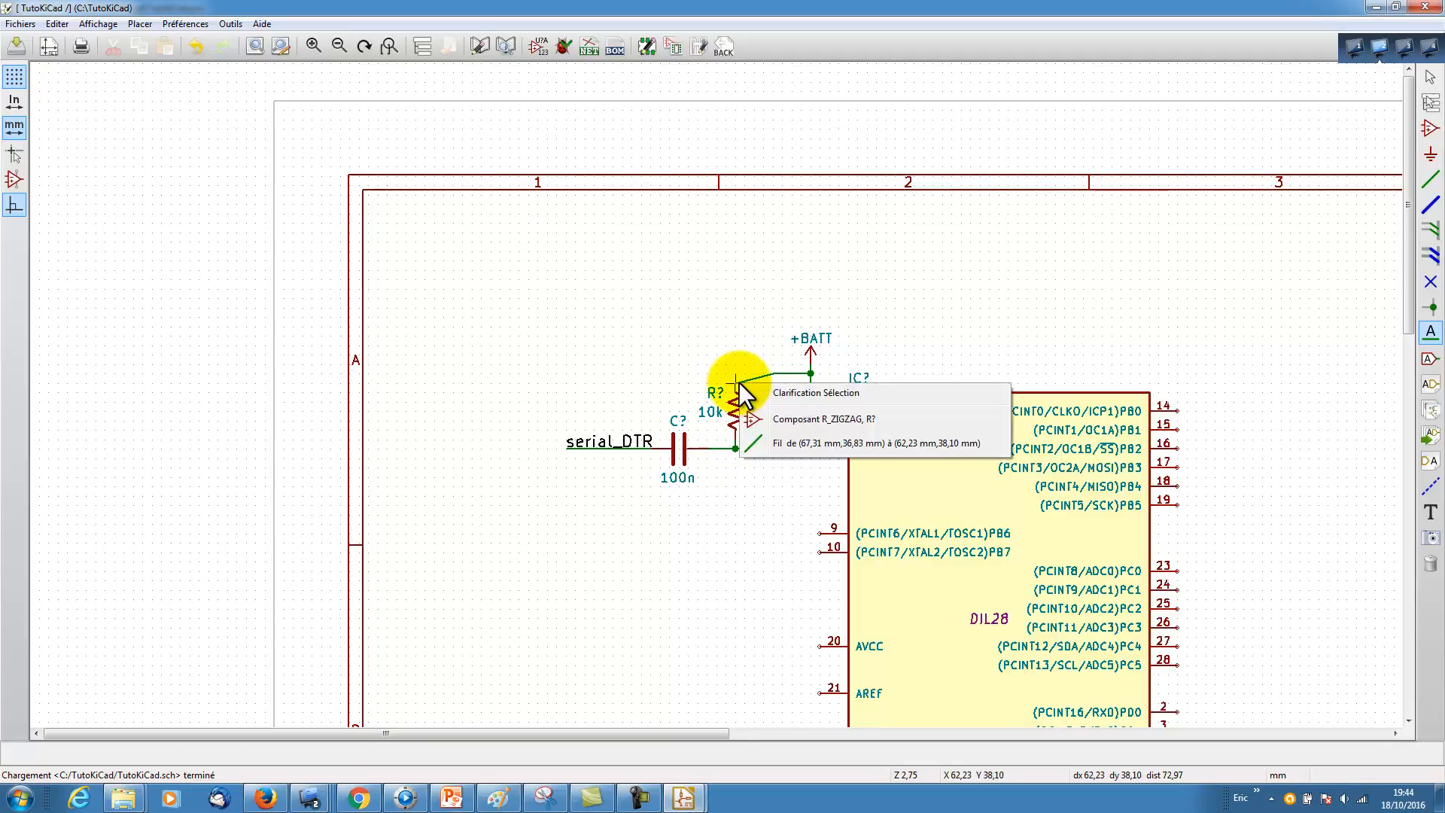
pyautogui.press('Escape')
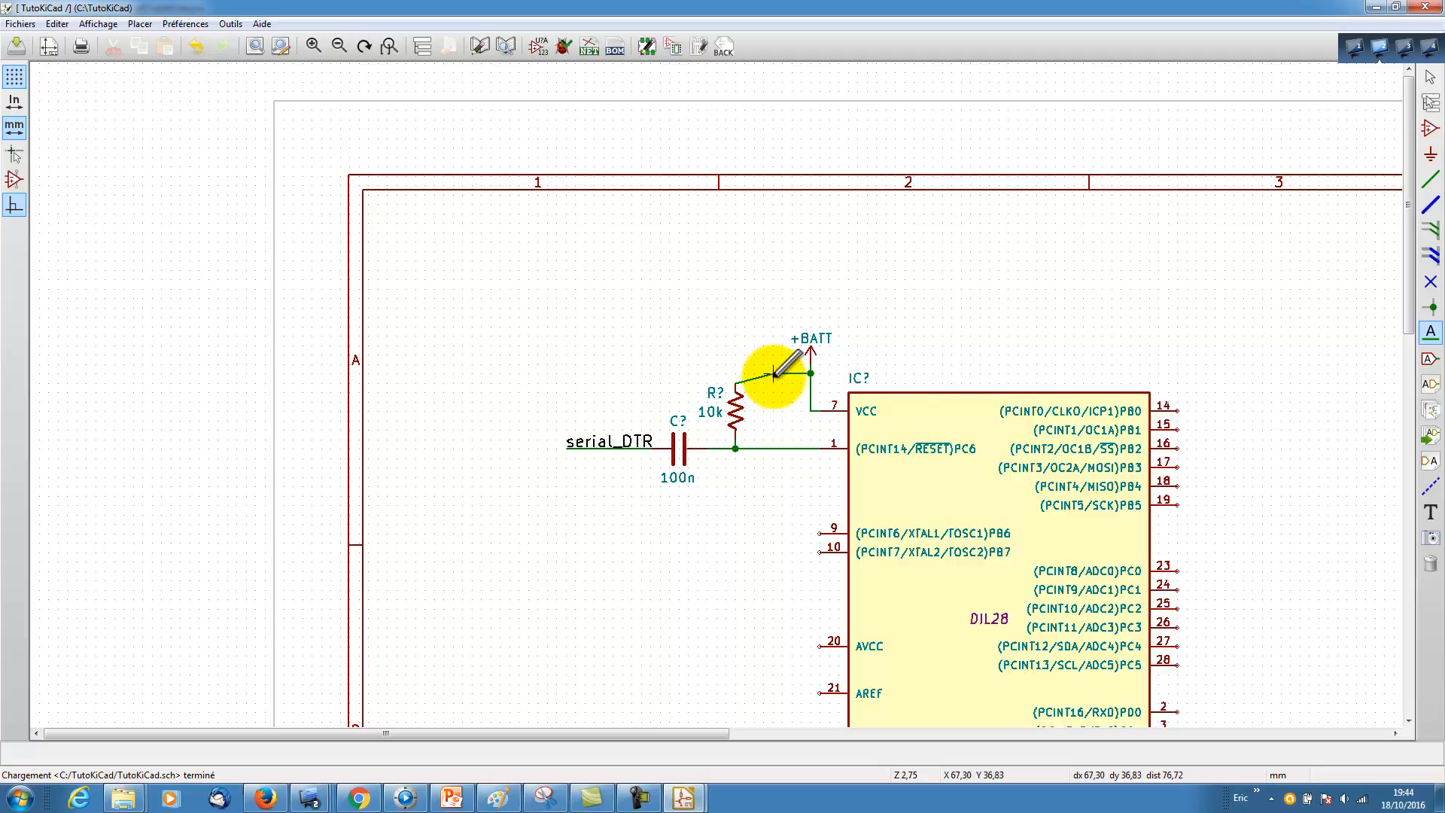
# Step: Replace the slanted wiring between the 10k resistor's upper pin and the +BATT junction with a right-angled wire
pyautogui.press('g')
pyautogui.press('Escape')
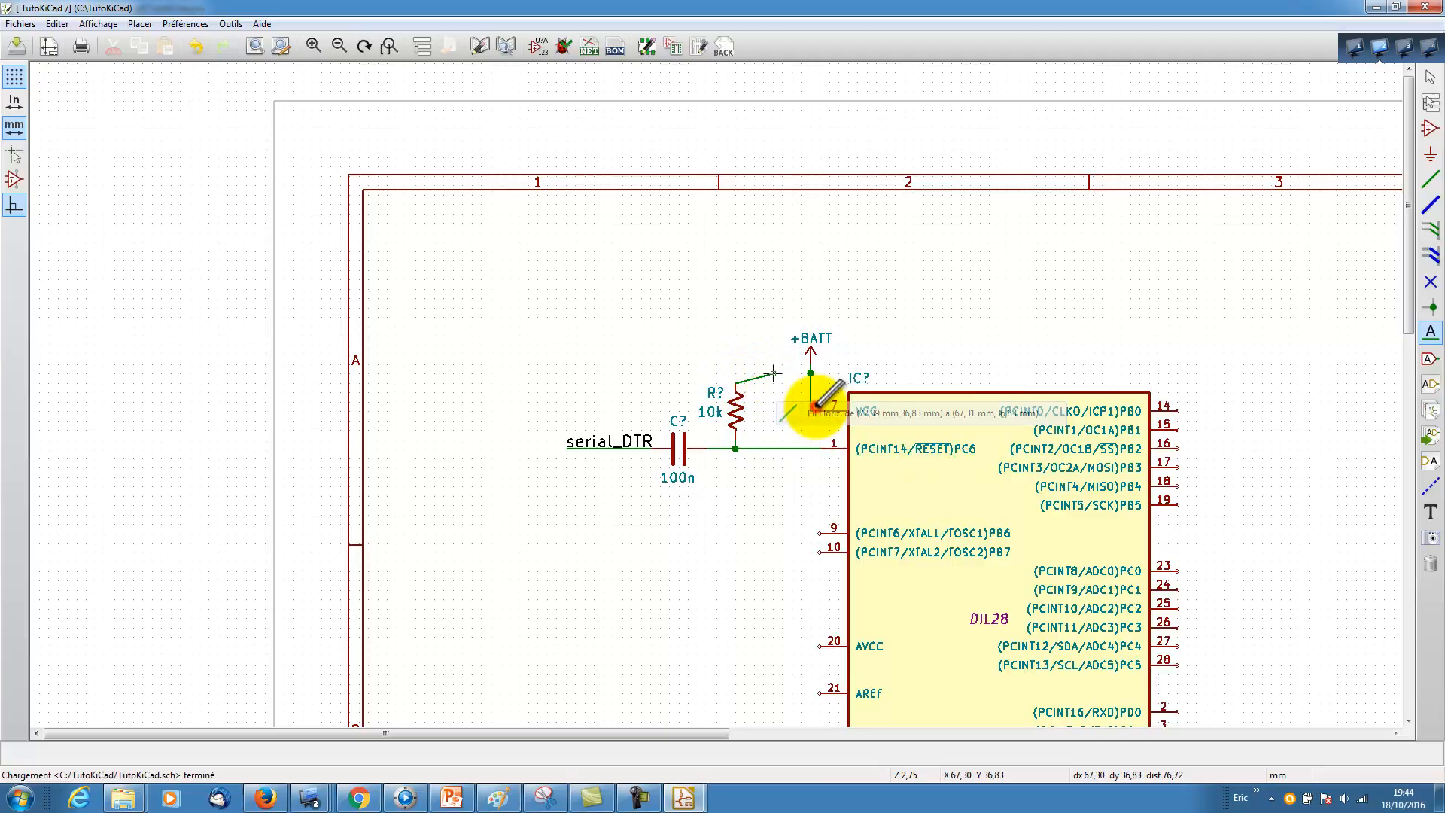
pyautogui.rightClick(773, 374)
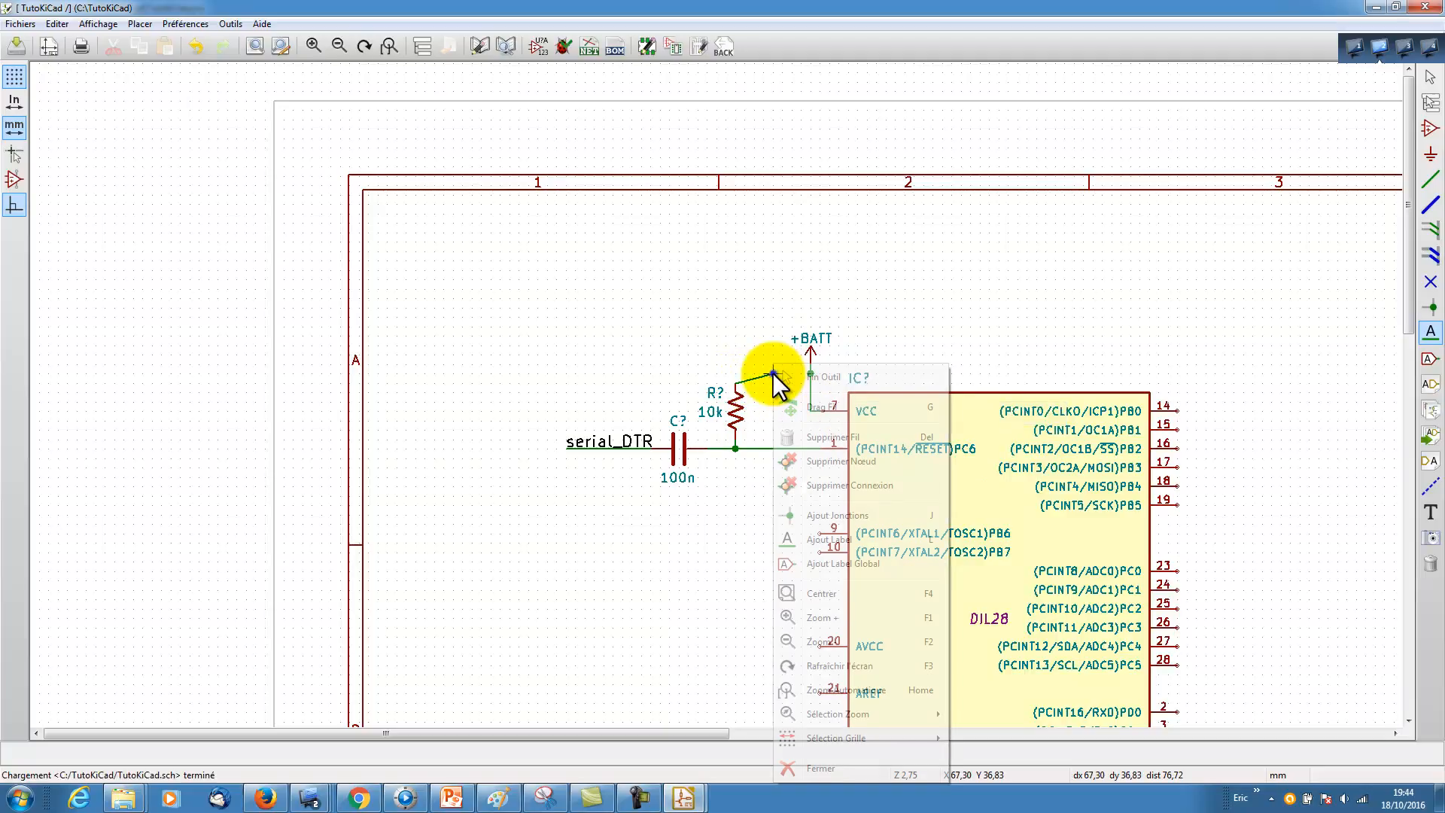
pyautogui.click(812, 430)
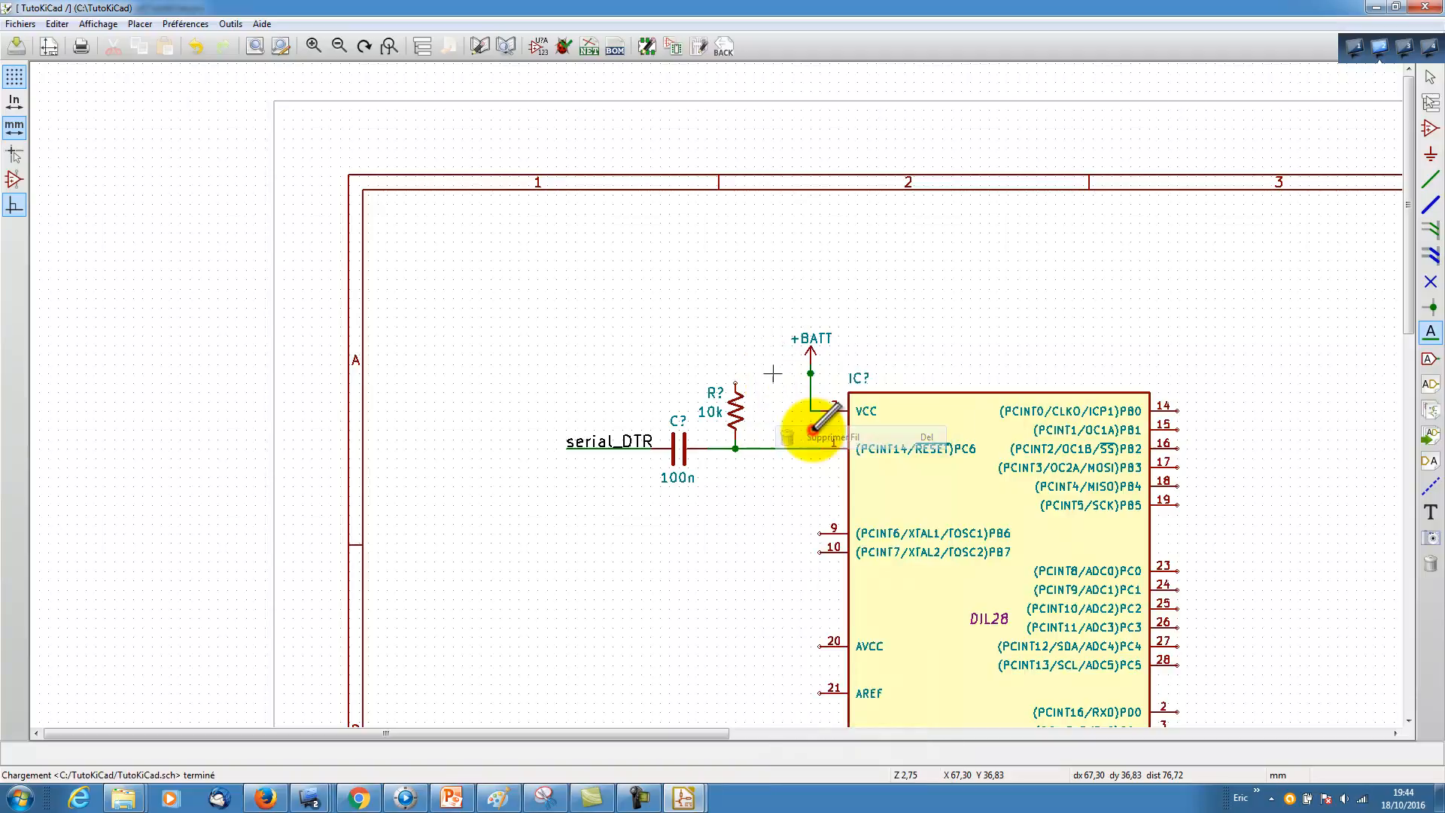
pyautogui.press('w')
pyautogui.click(810, 372)
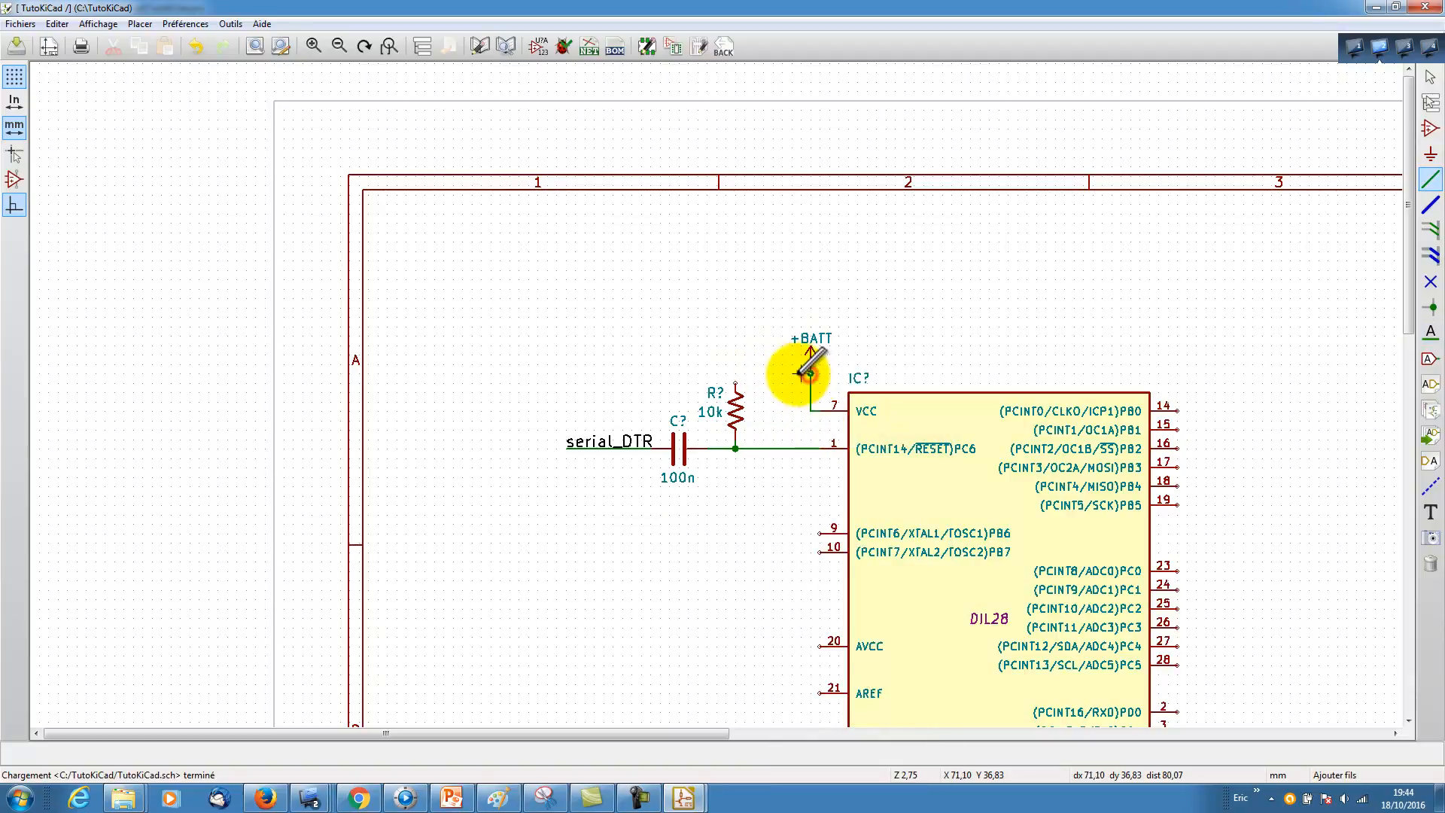
pyautogui.click(735, 382)
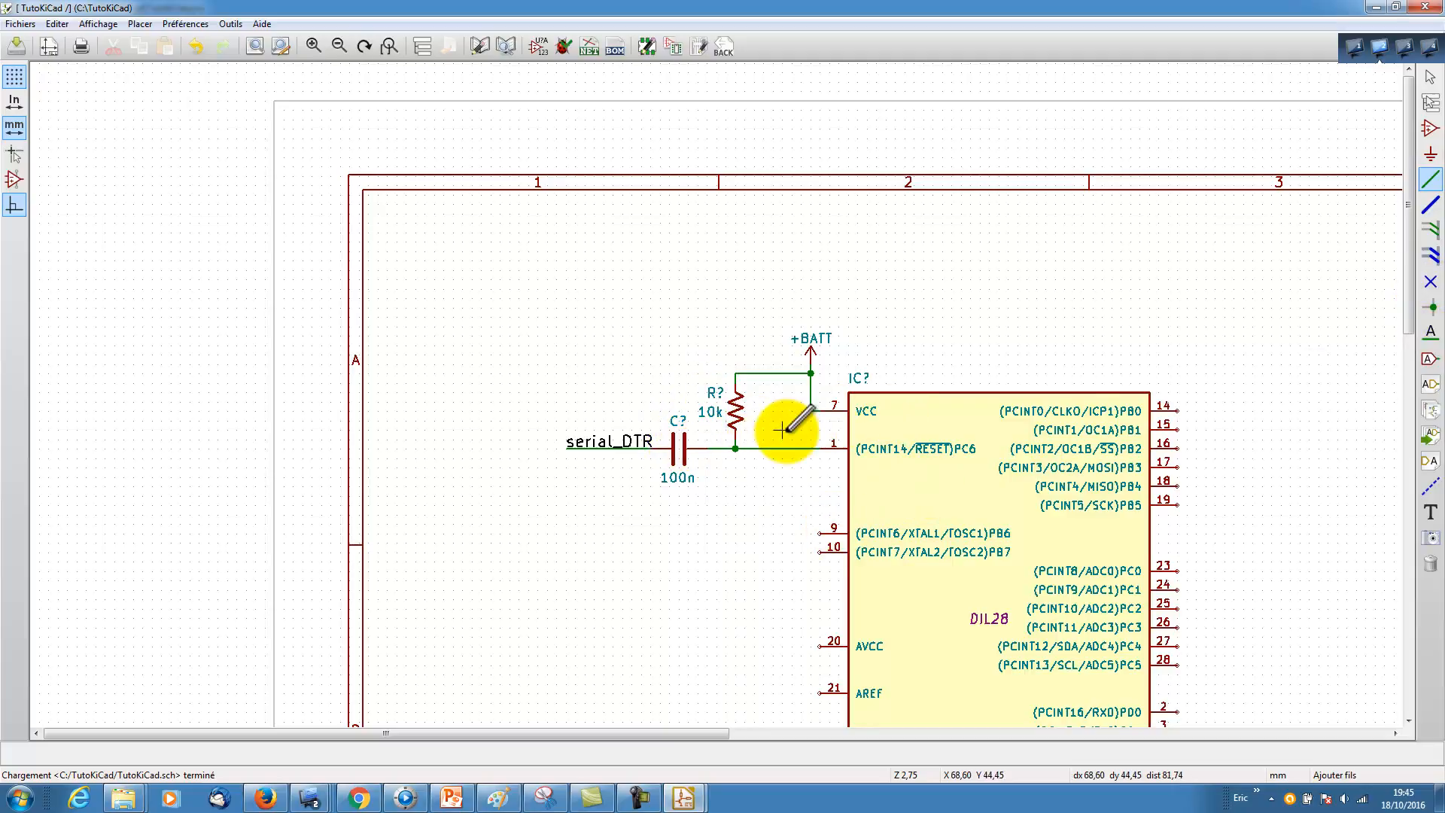
pyautogui.click(1430, 331)
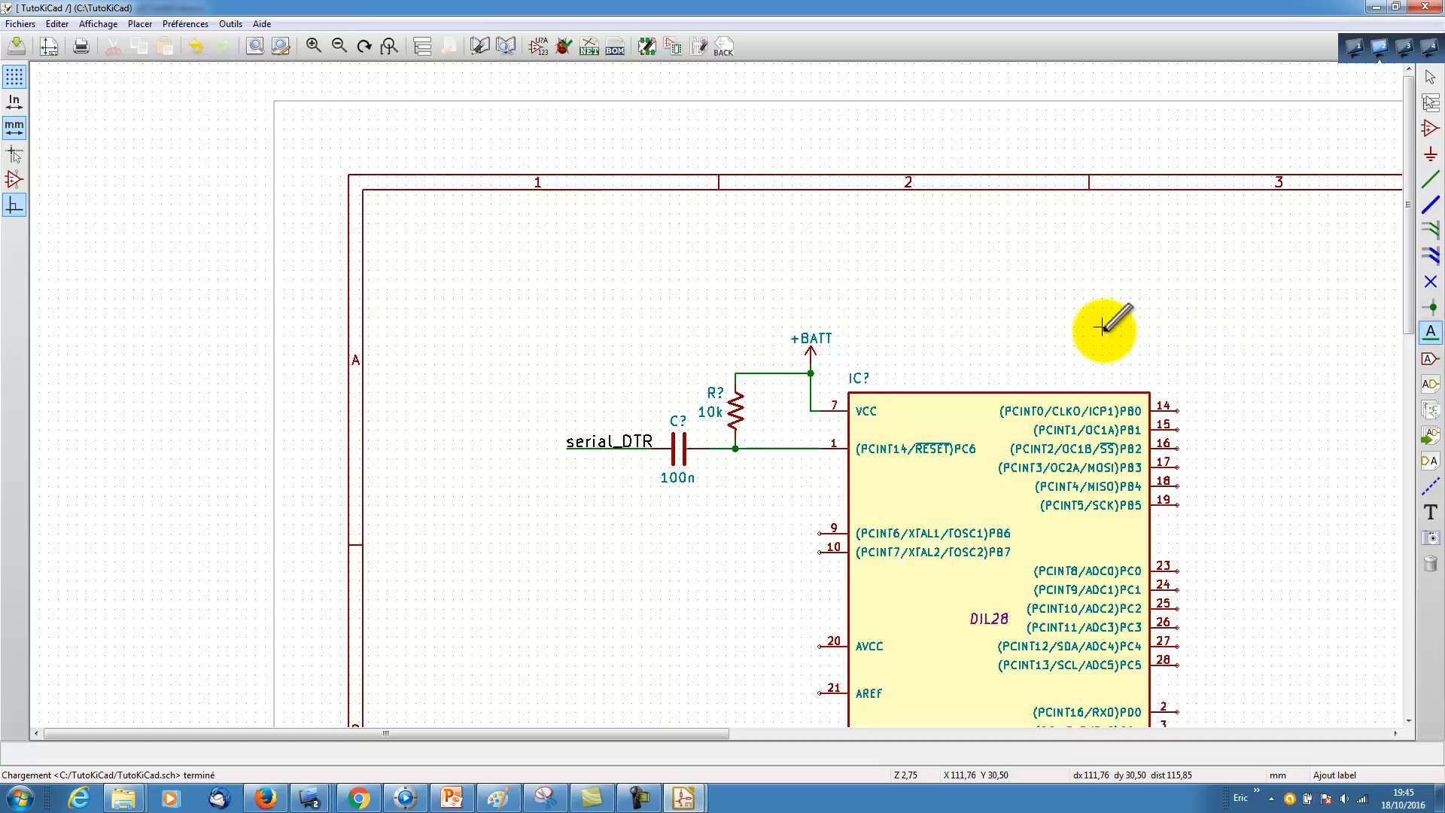
pyautogui.press('t')
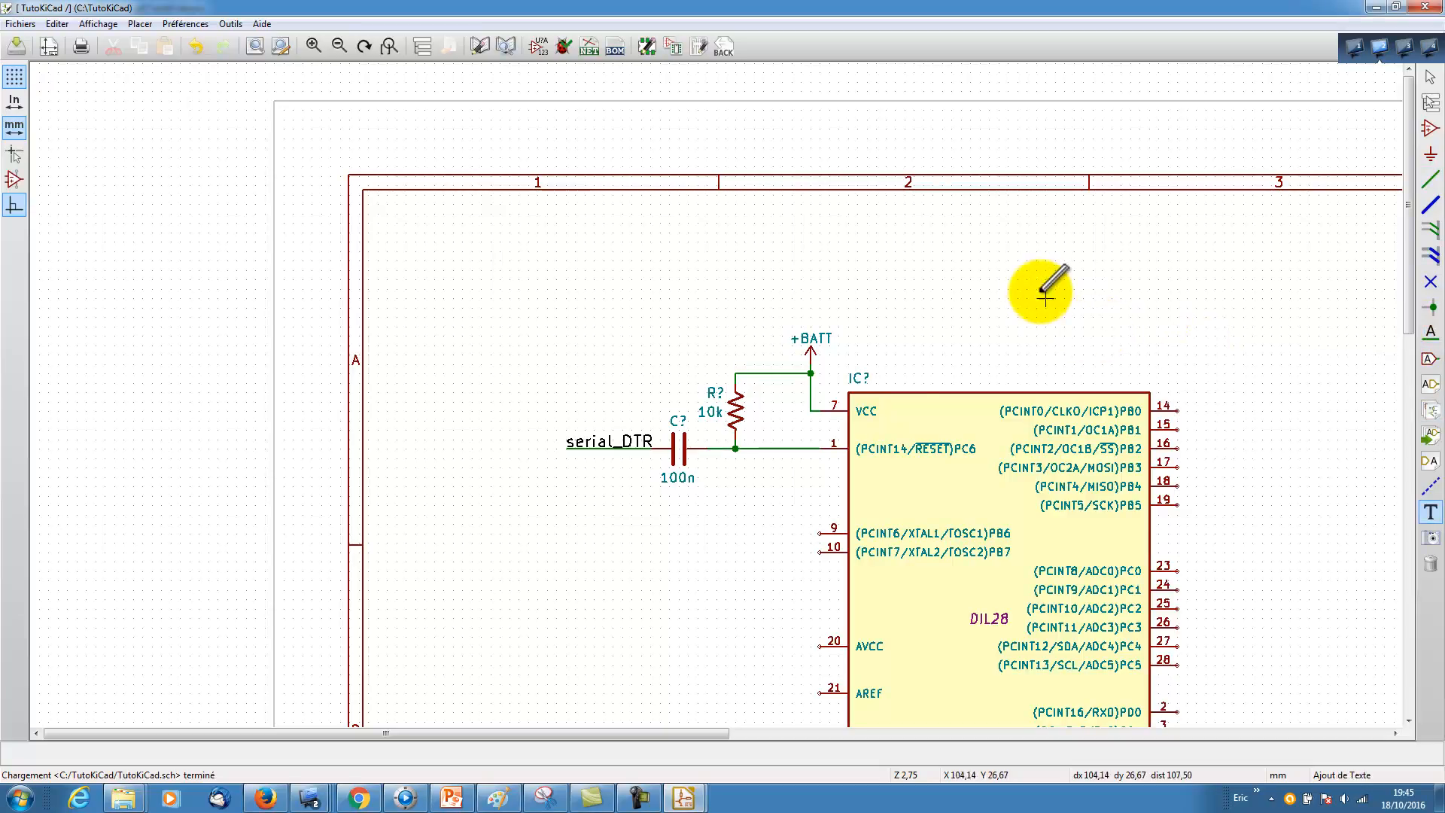
pyautogui.click(751, 446)
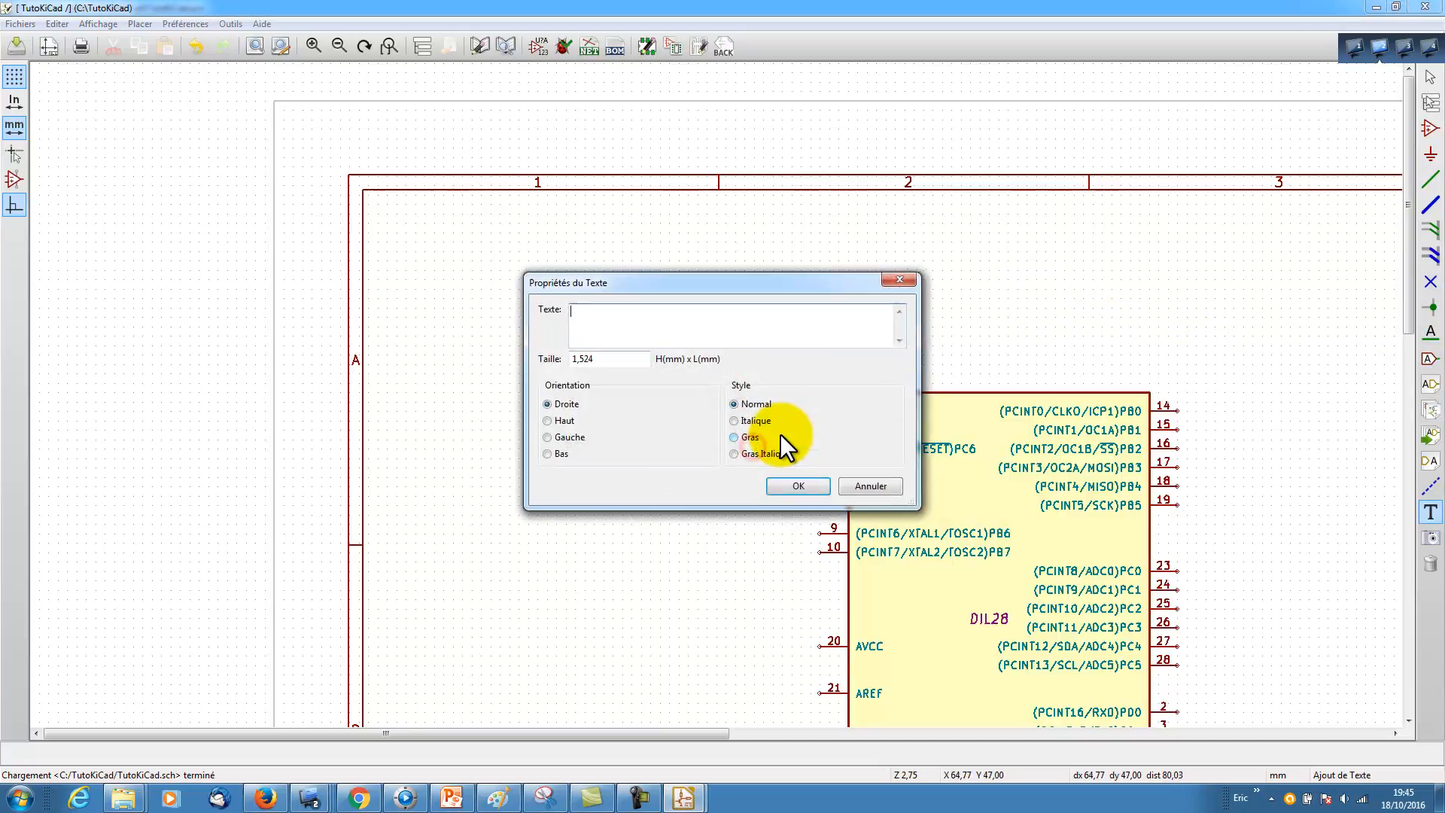
pyautogui.write('RE')
pyautogui.click(909, 281)
# Step: Add a local net label RESET on the wire between the 10k resistor's junction and pin 1 of the ATMEGA328P
pyautogui.click(1434, 337)
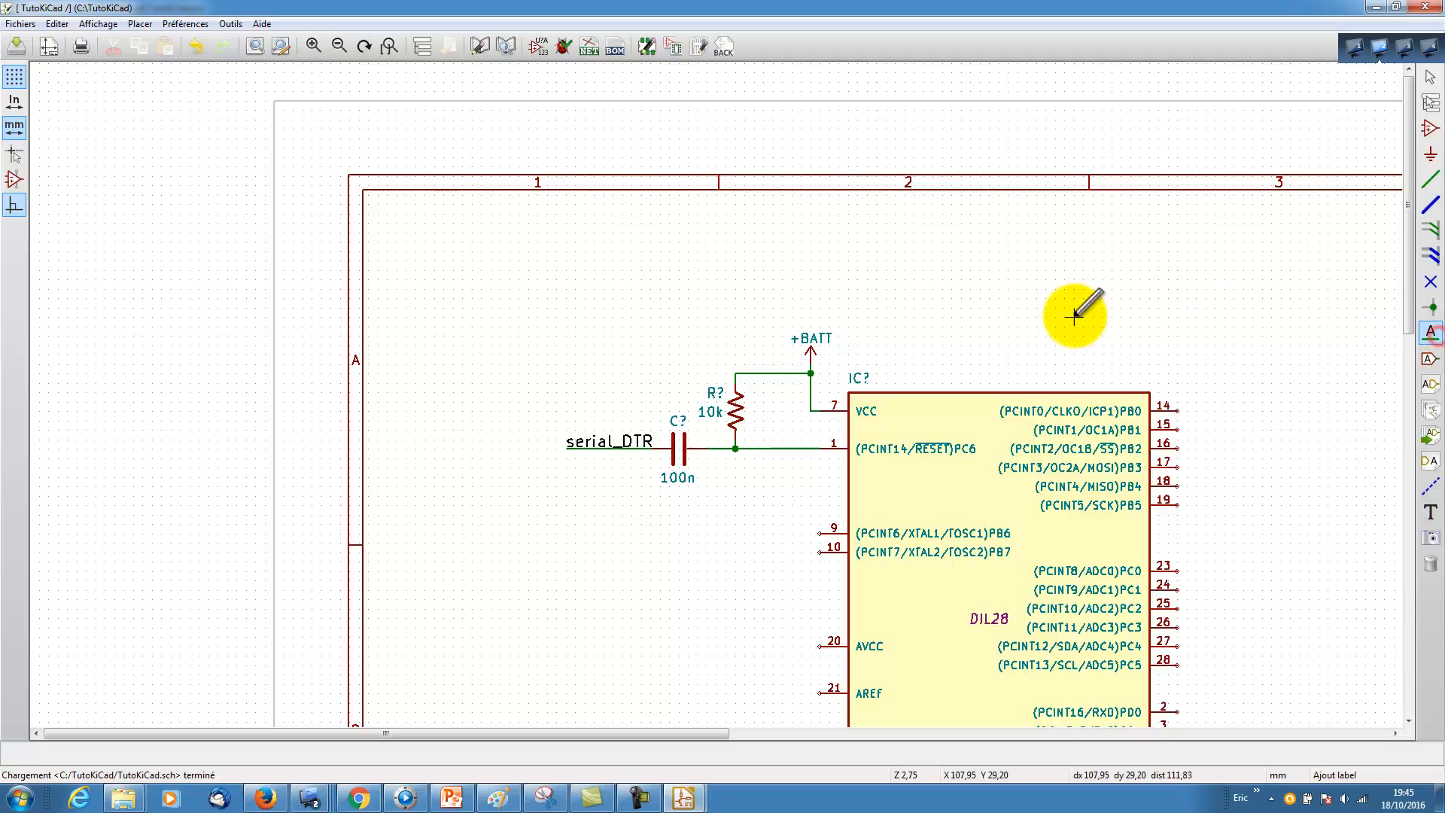
pyautogui.click(715, 301)
pyautogui.write('RESET')
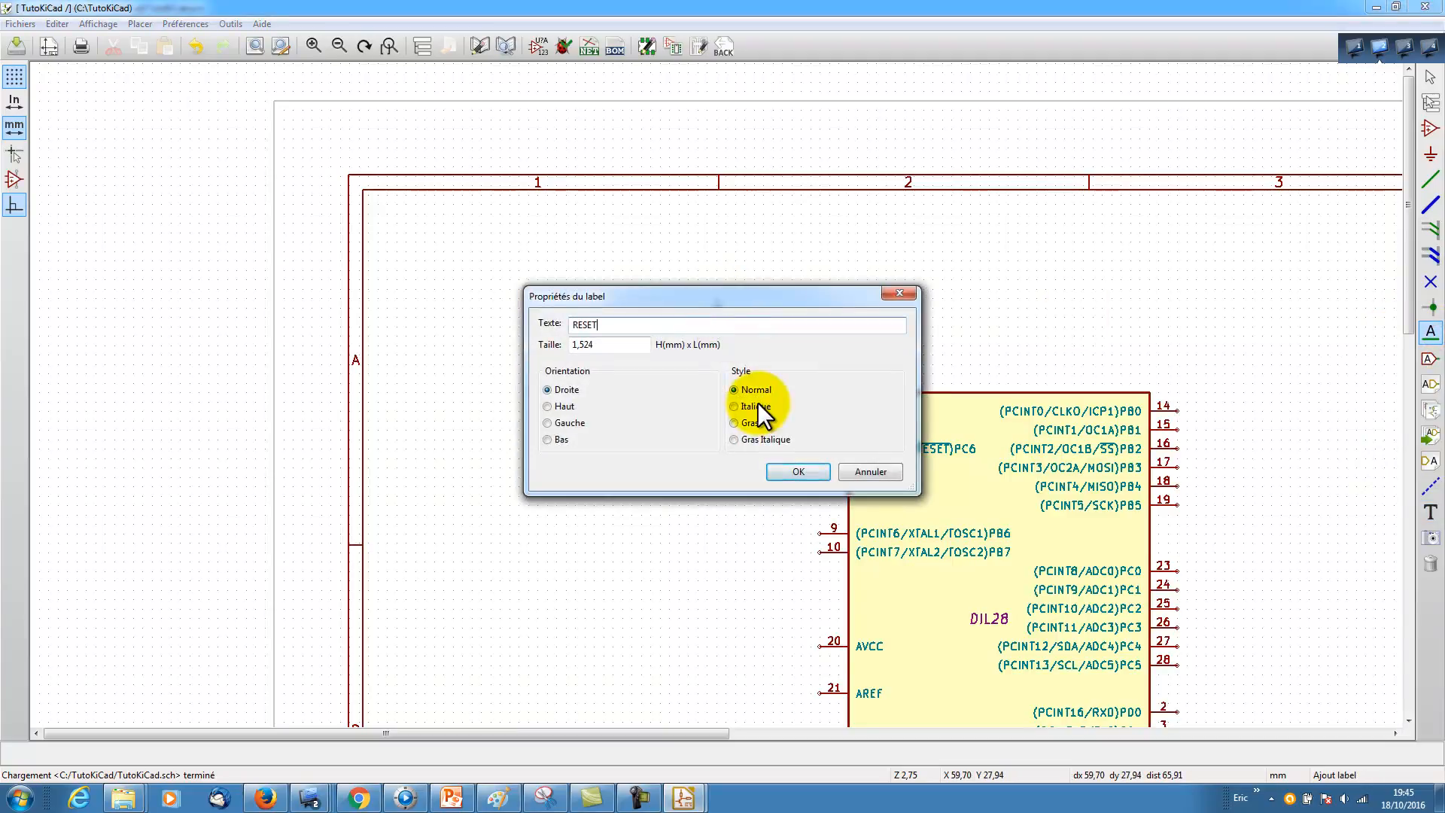
pyautogui.click(798, 471)
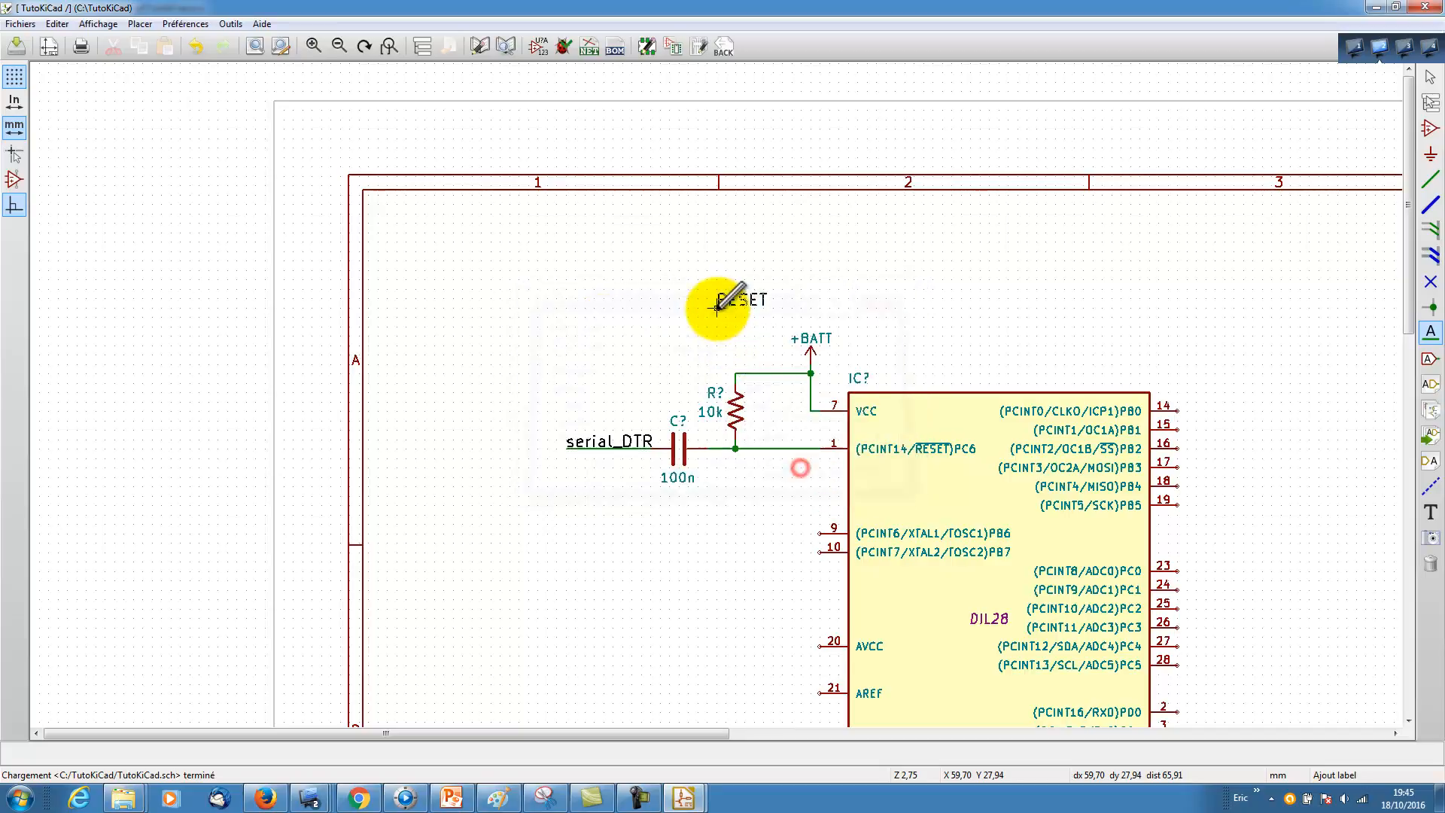
pyautogui.click(752, 450)
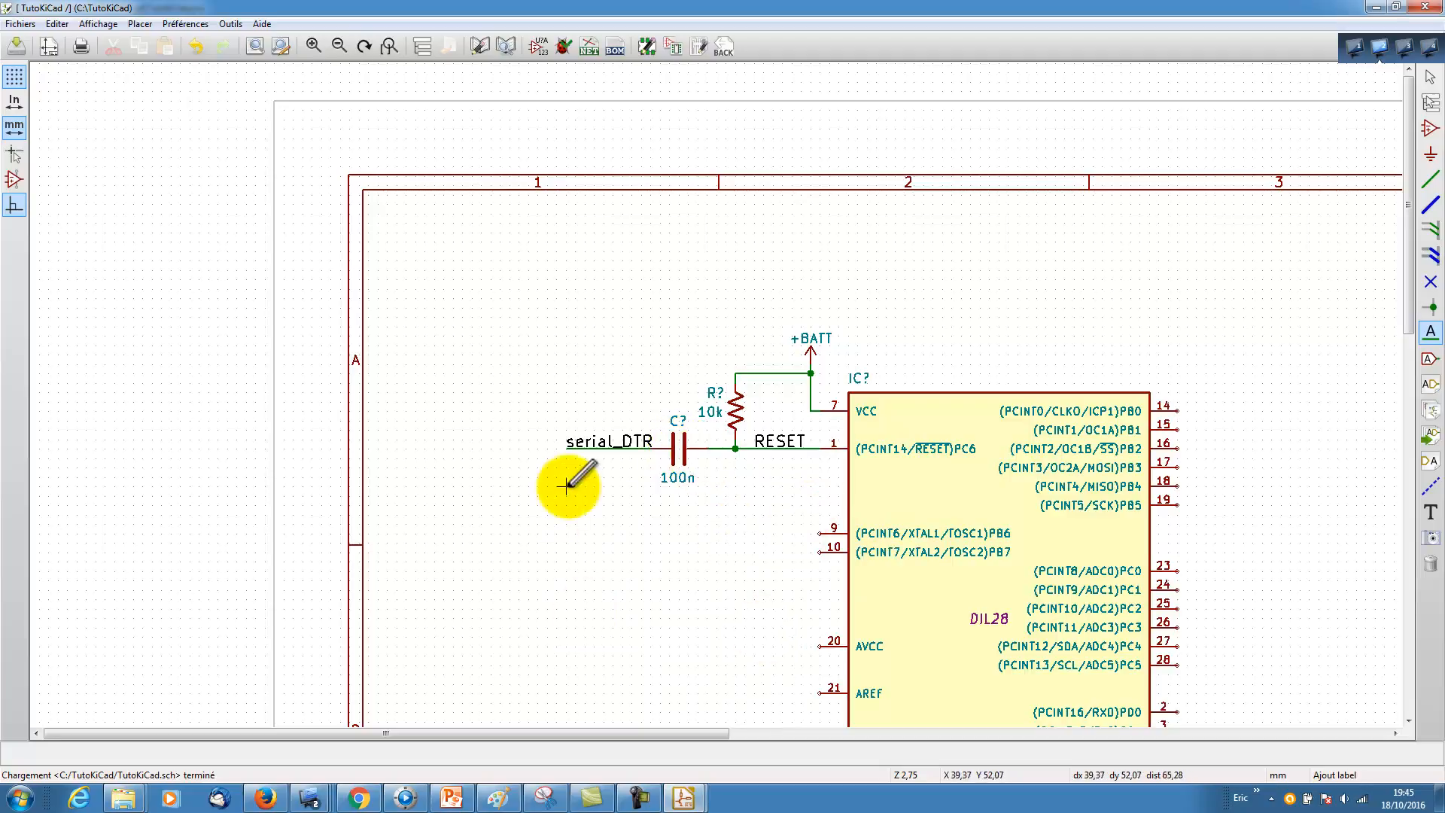
# Step: Place a GND power symbol on the lower pin of the left 18p capacitor
pyautogui.scroll(-1, 779, 693)
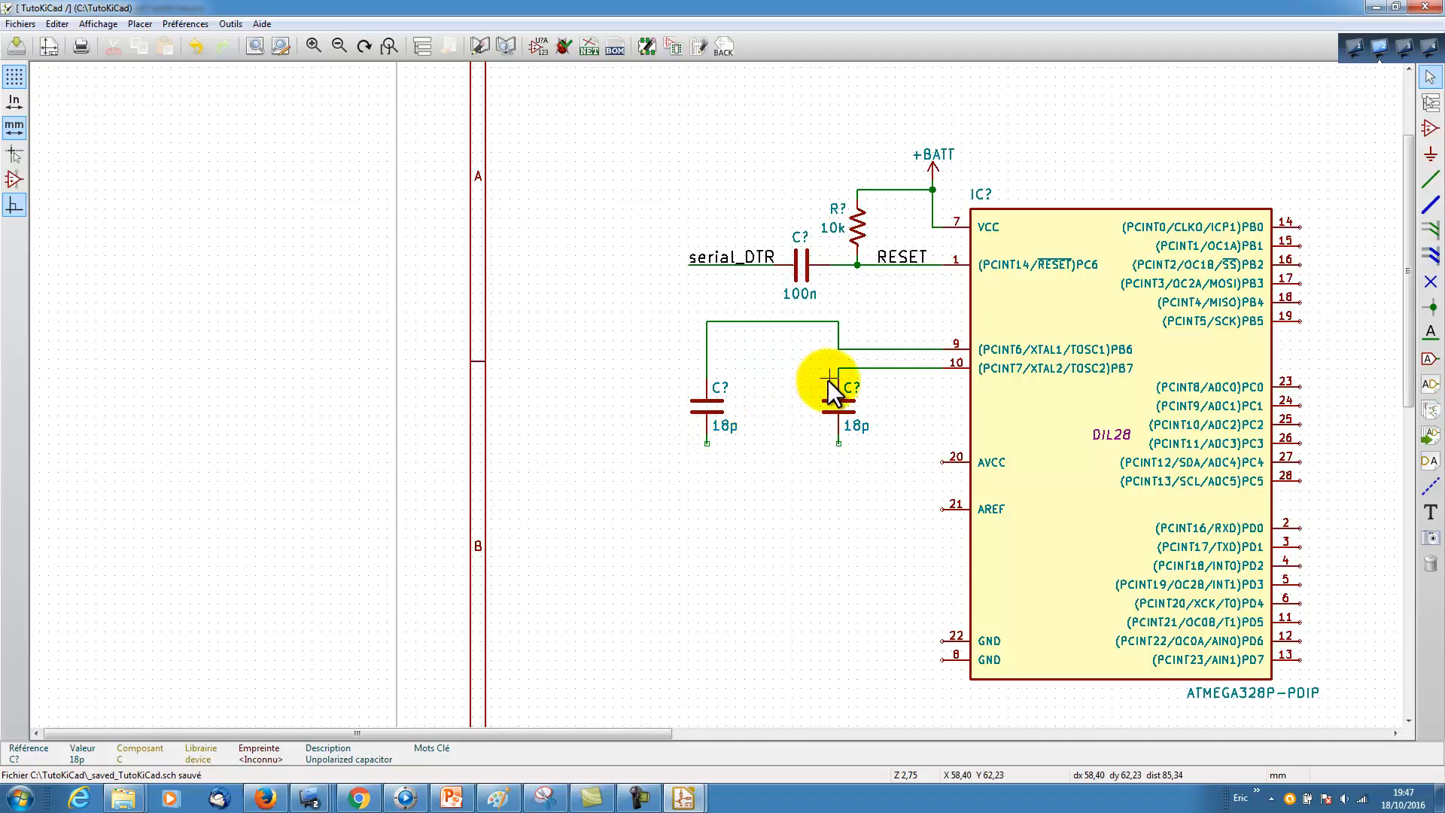
pyautogui.click(1429, 155)
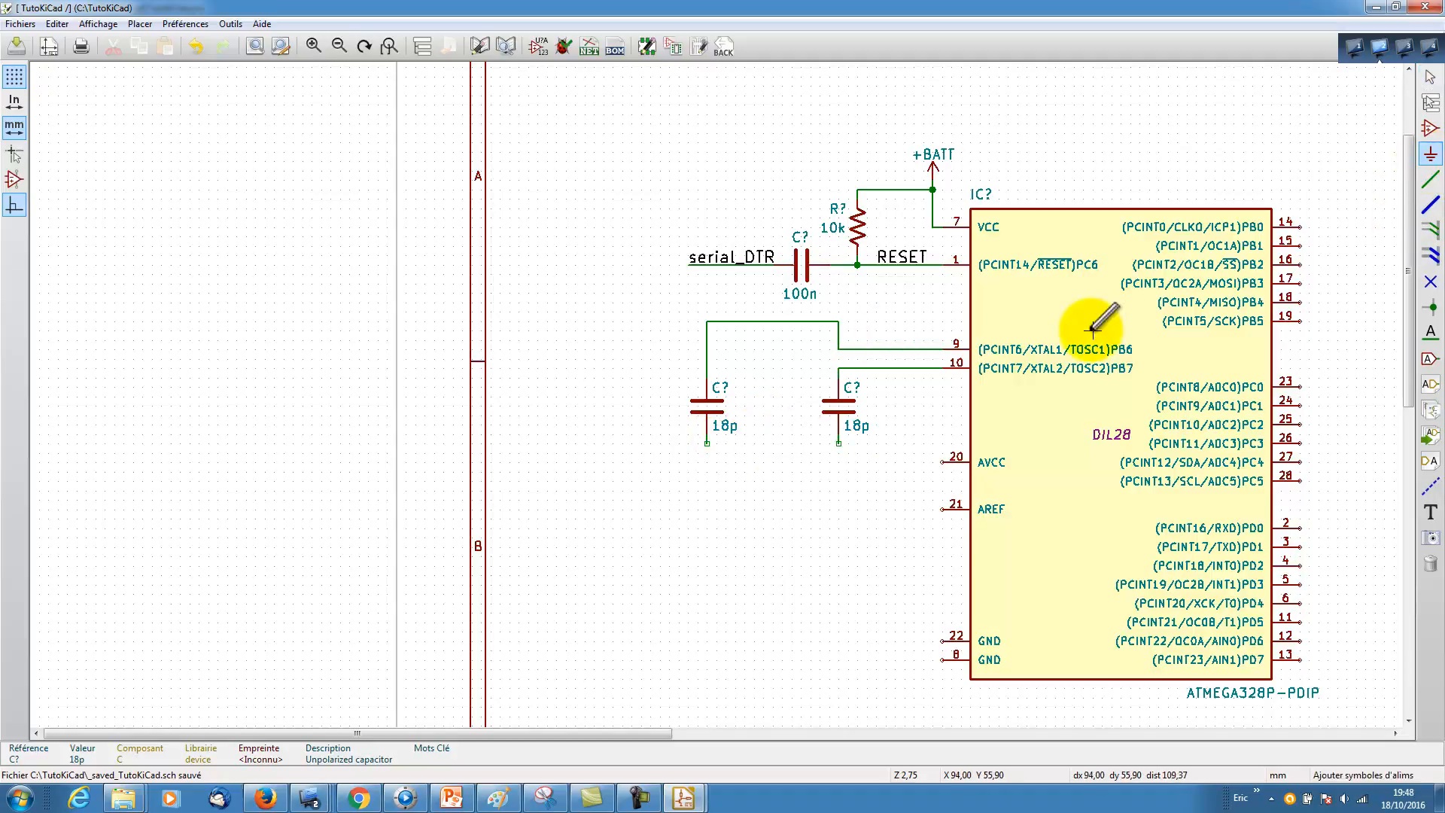
pyautogui.click(690, 500)
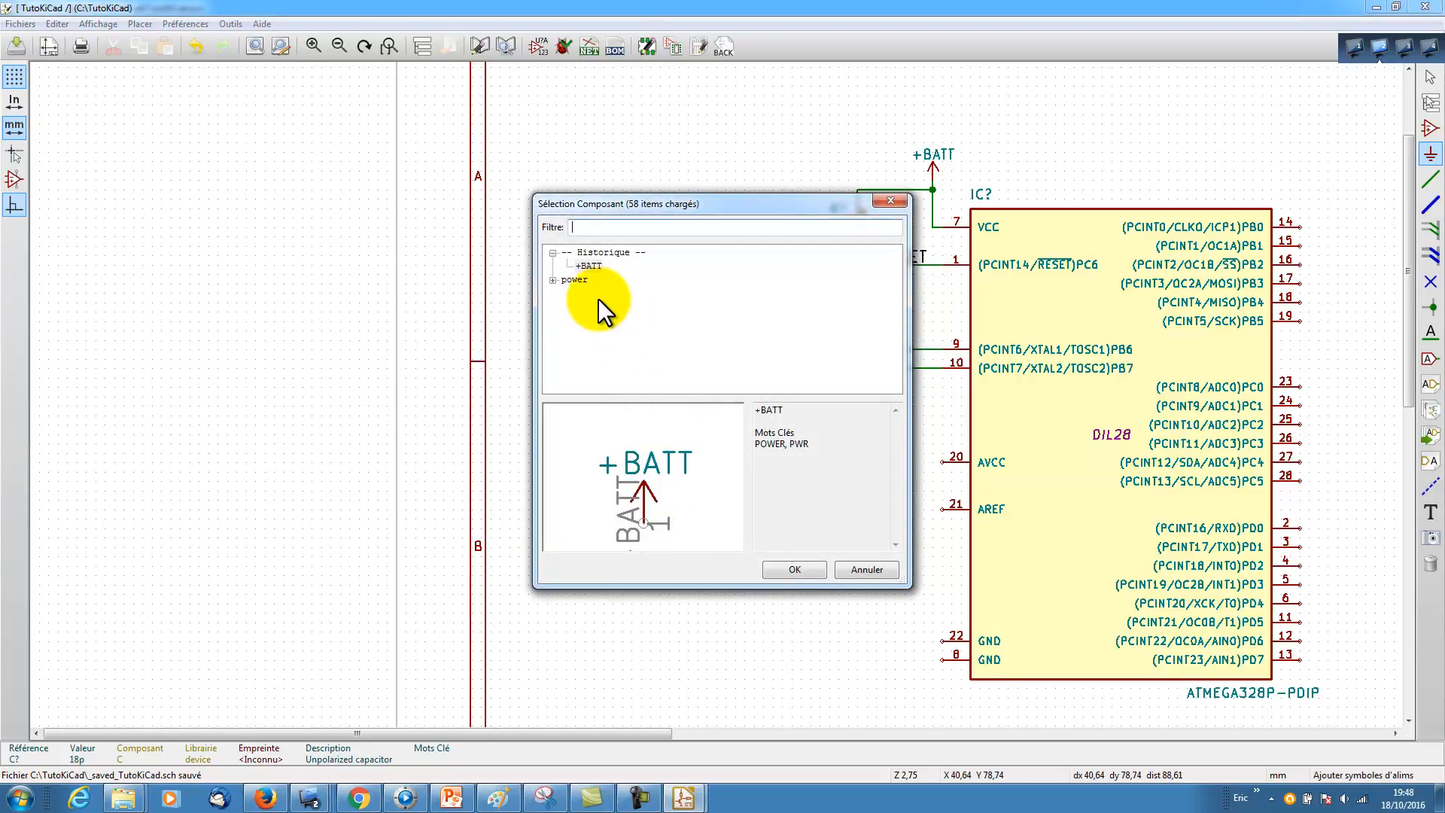
pyautogui.click(553, 280)
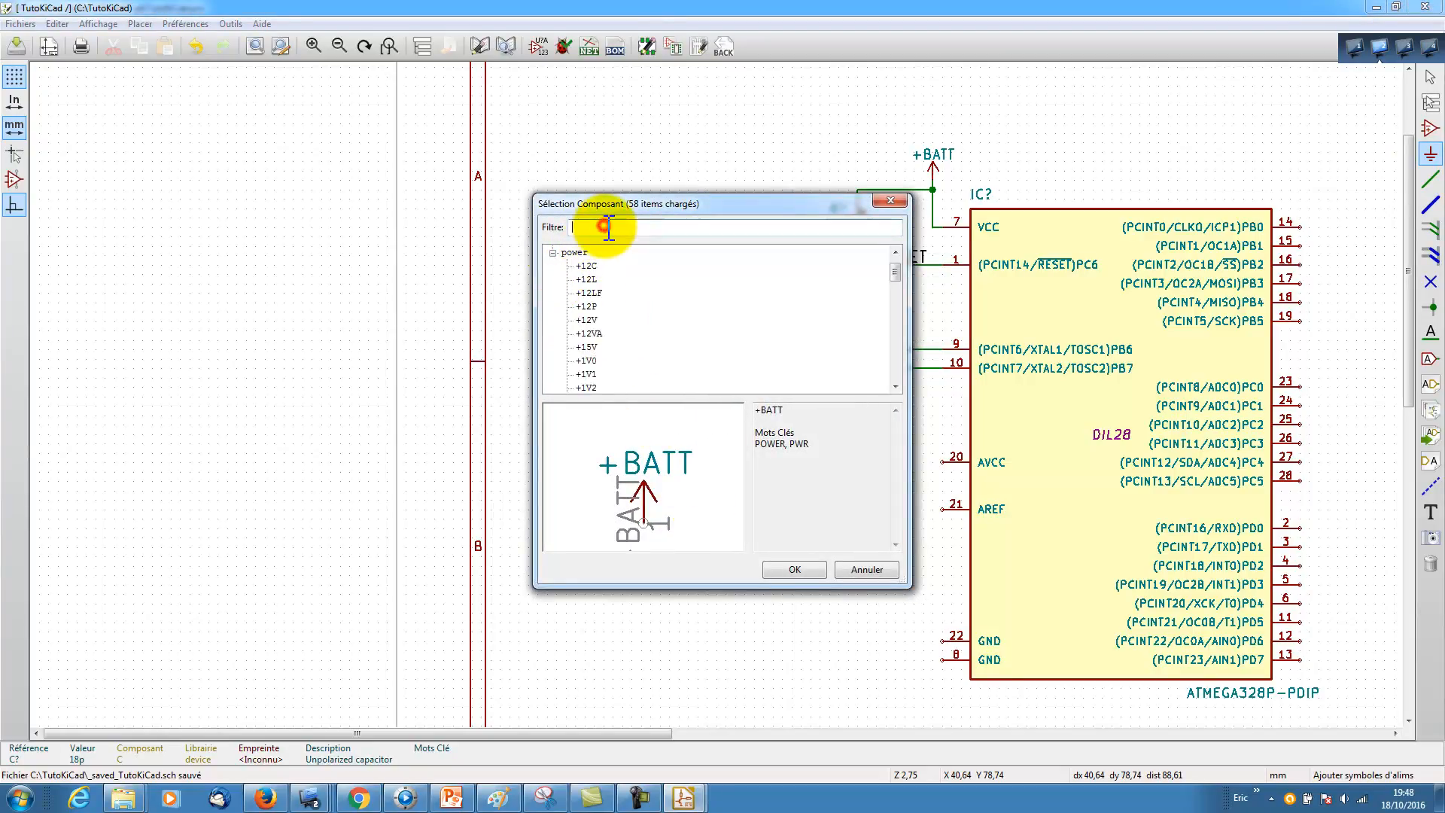
pyautogui.click(607, 227)
pyautogui.write('gnd')
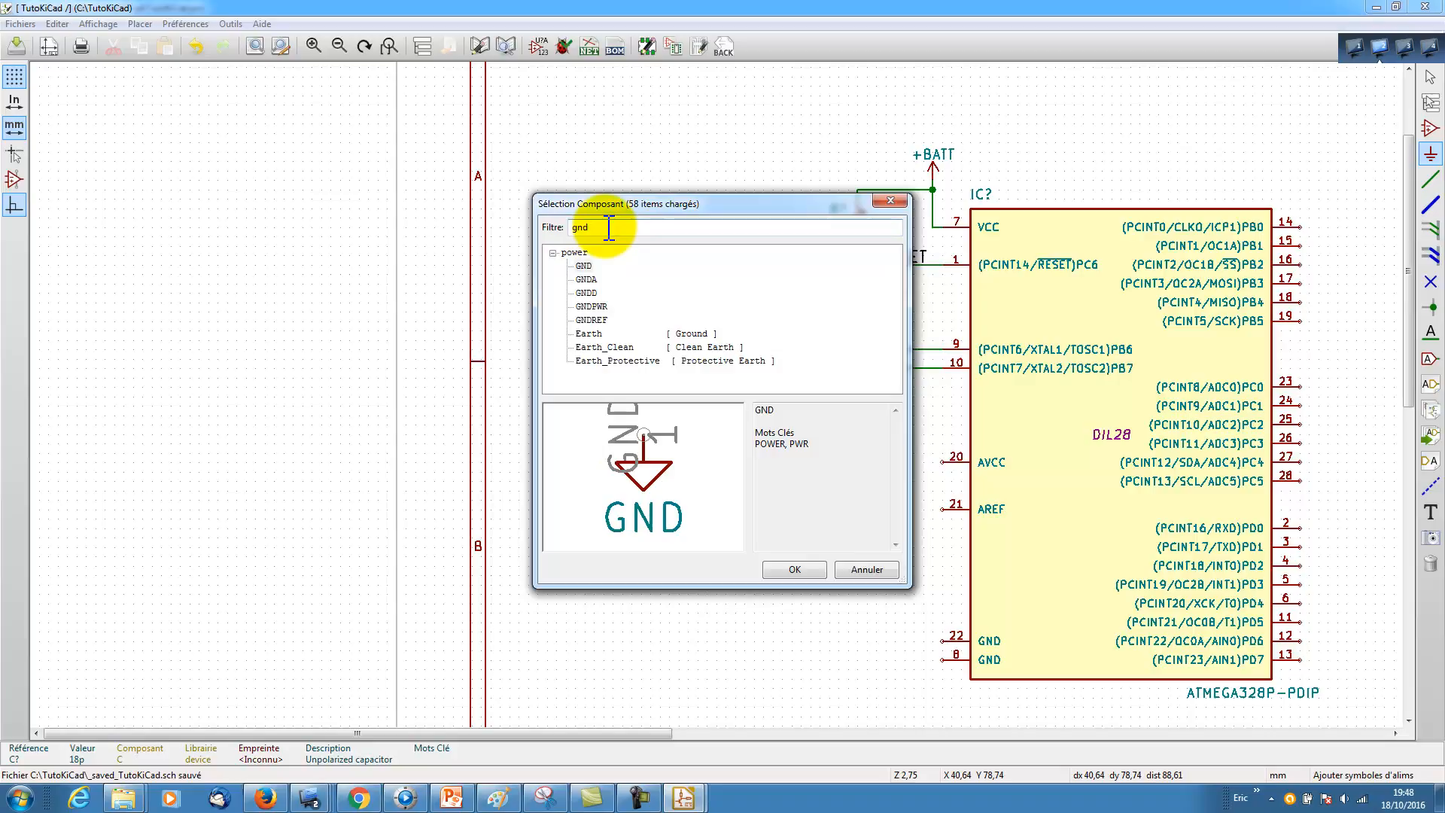
pyautogui.click(584, 265)
pyautogui.click(792, 569)
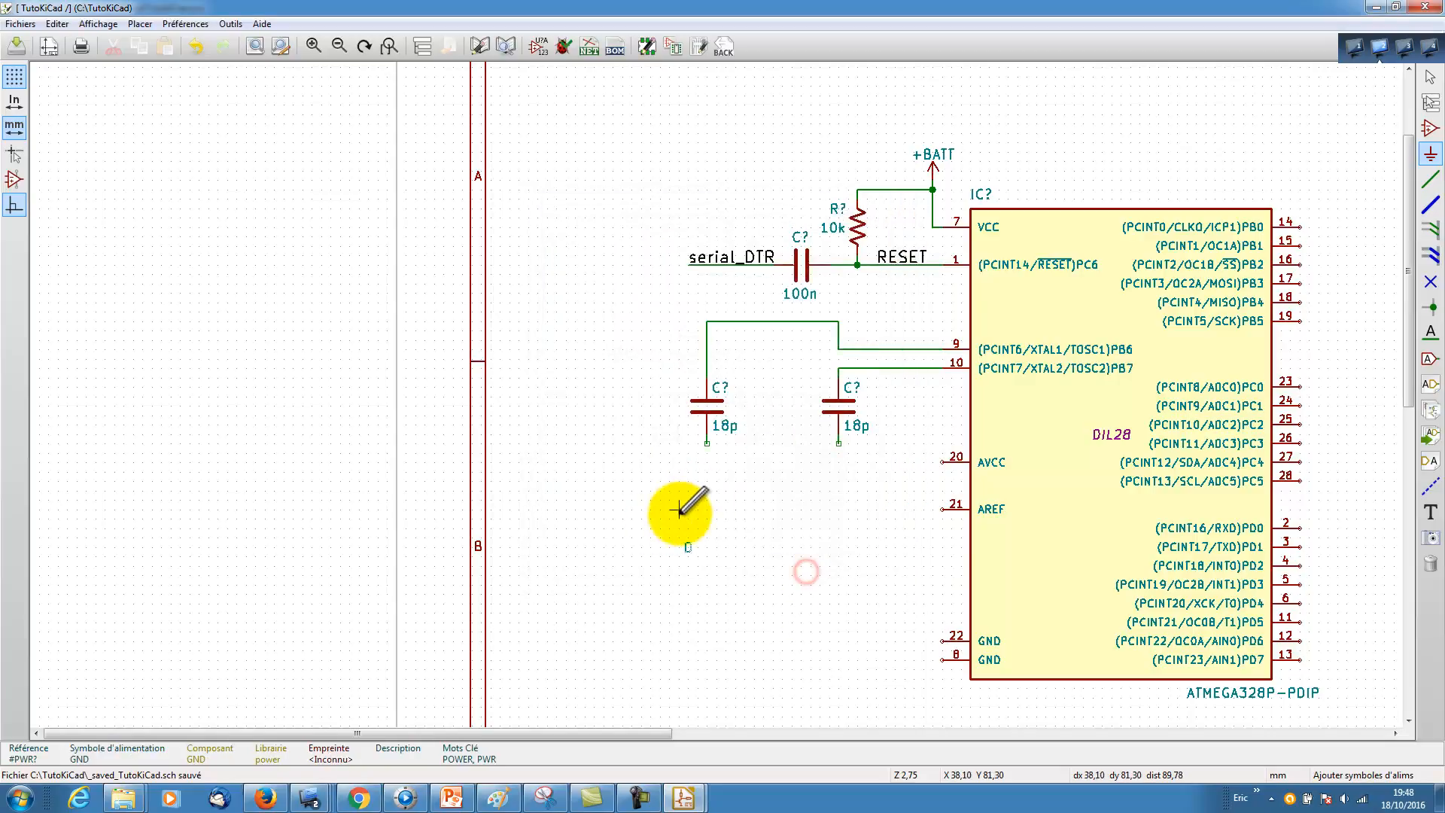
pyautogui.click(707, 443)
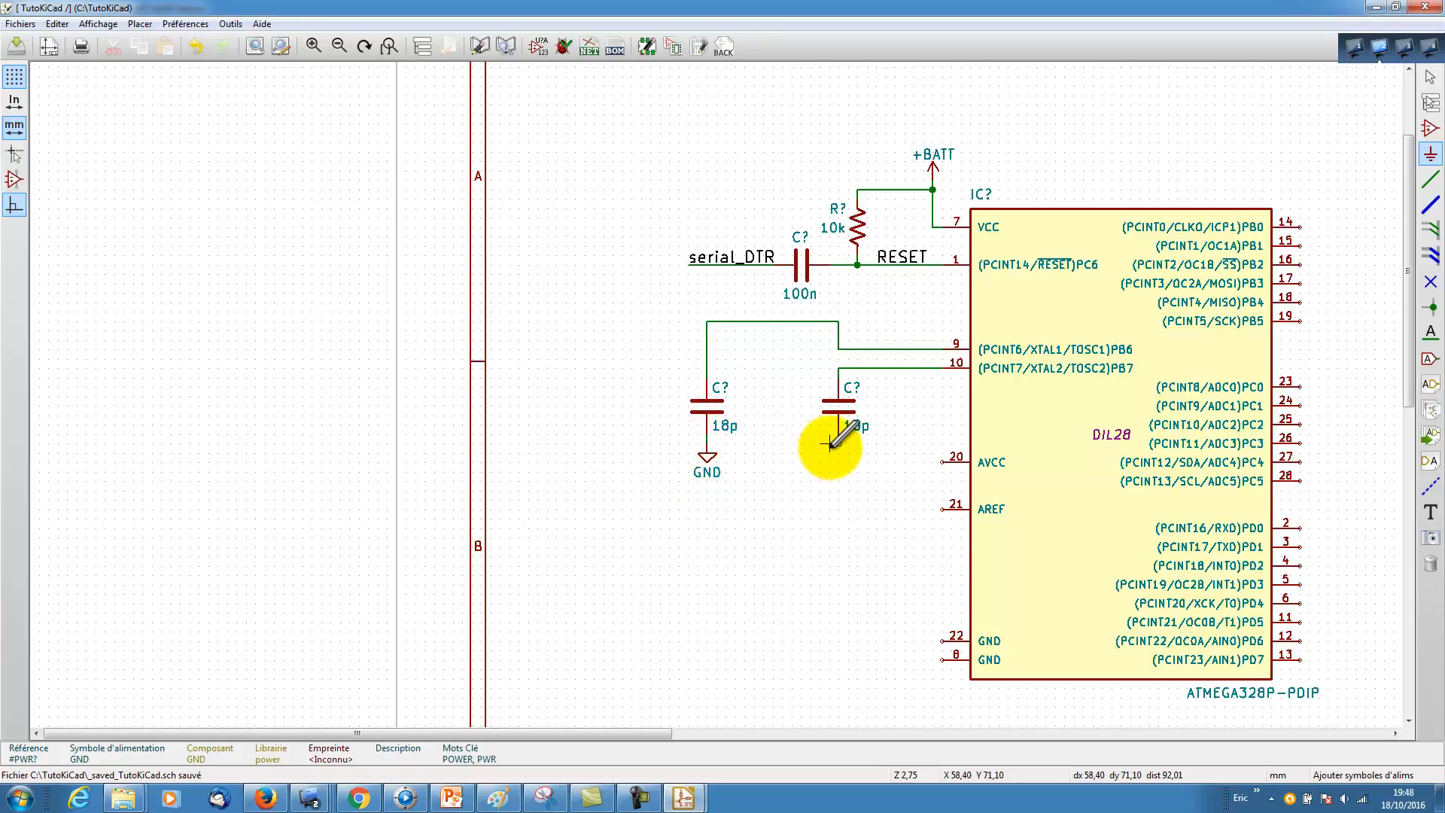
# Step: Copy the GND symbol onto the lower pin of the right 18p capacitor
pyautogui.rightClick(708, 454)
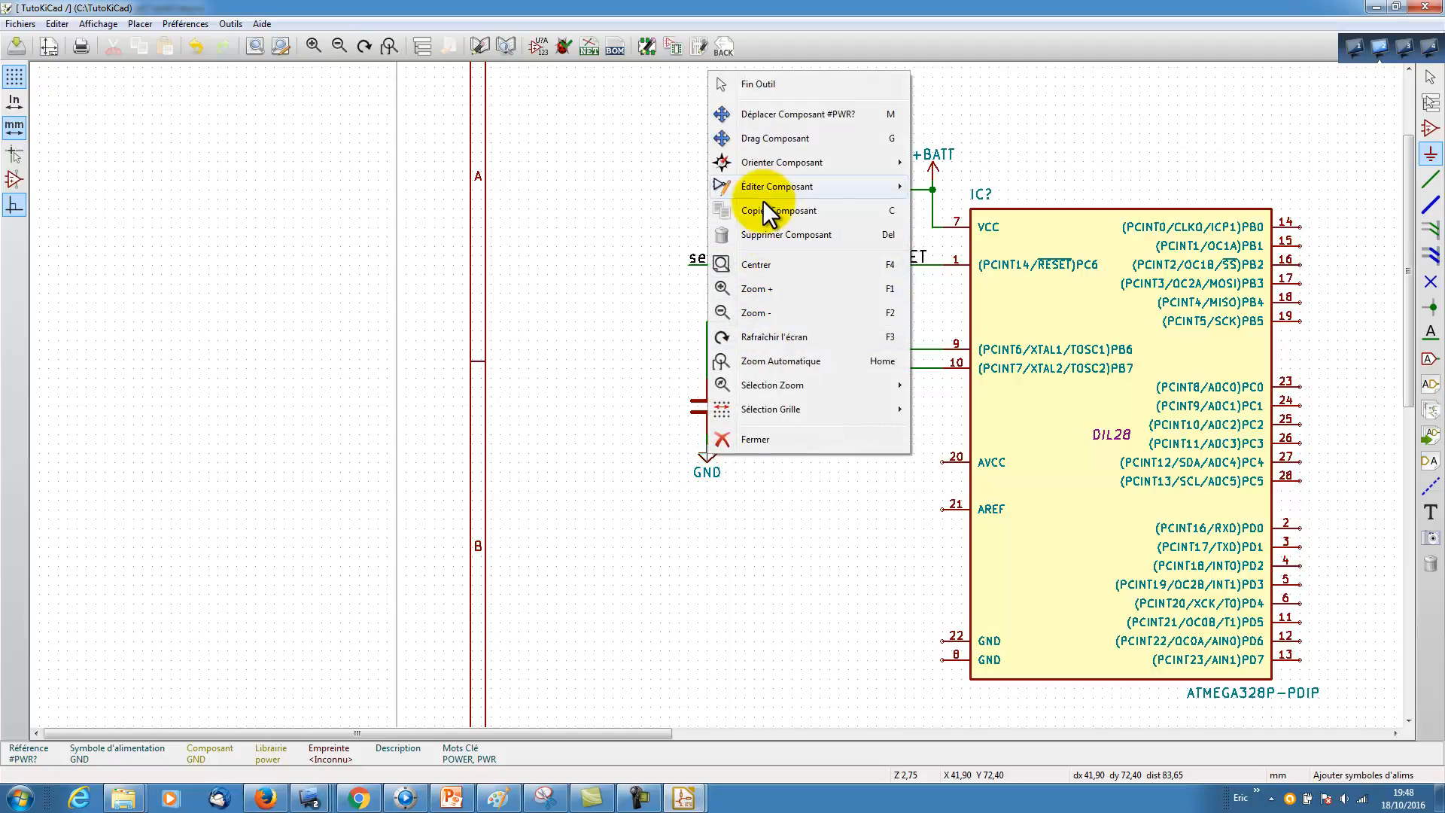
pyautogui.moveTo(771, 198)
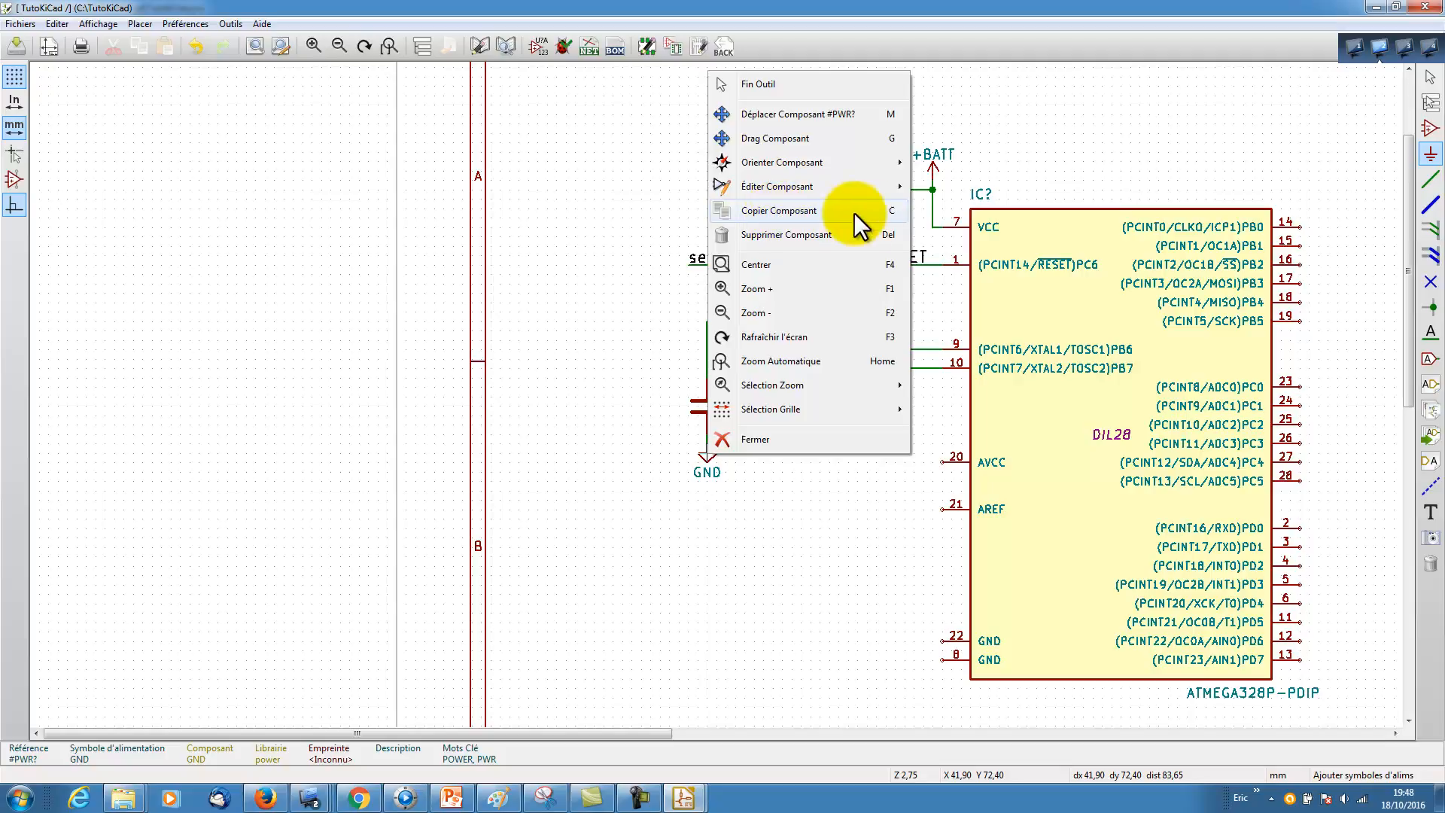
pyautogui.click(888, 212)
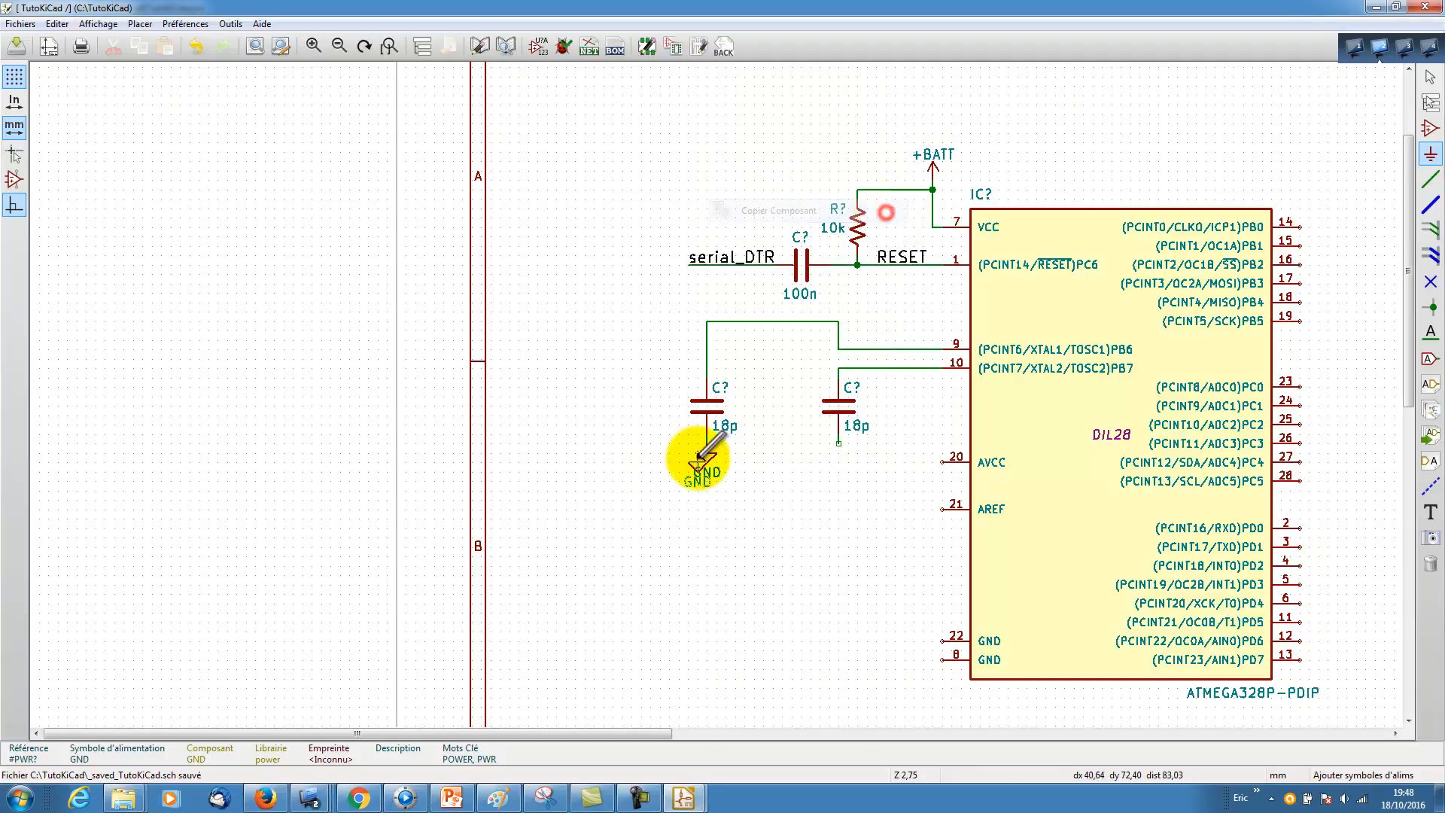
pyautogui.click(837, 454)
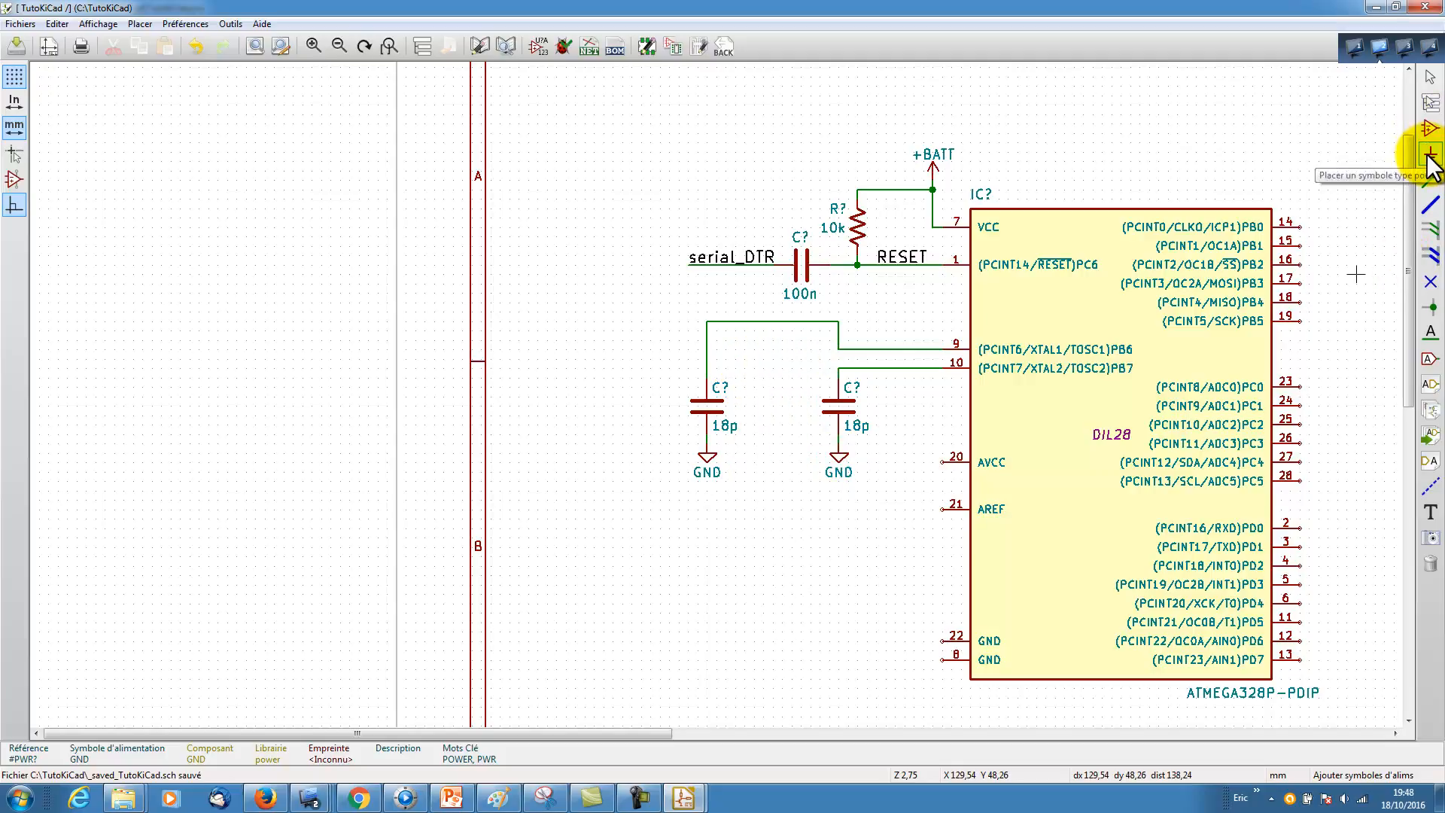
# Step: Place a two-pin Crystal component from the device library between the wires above the two 18p capacitors
pyautogui.click(1430, 129)
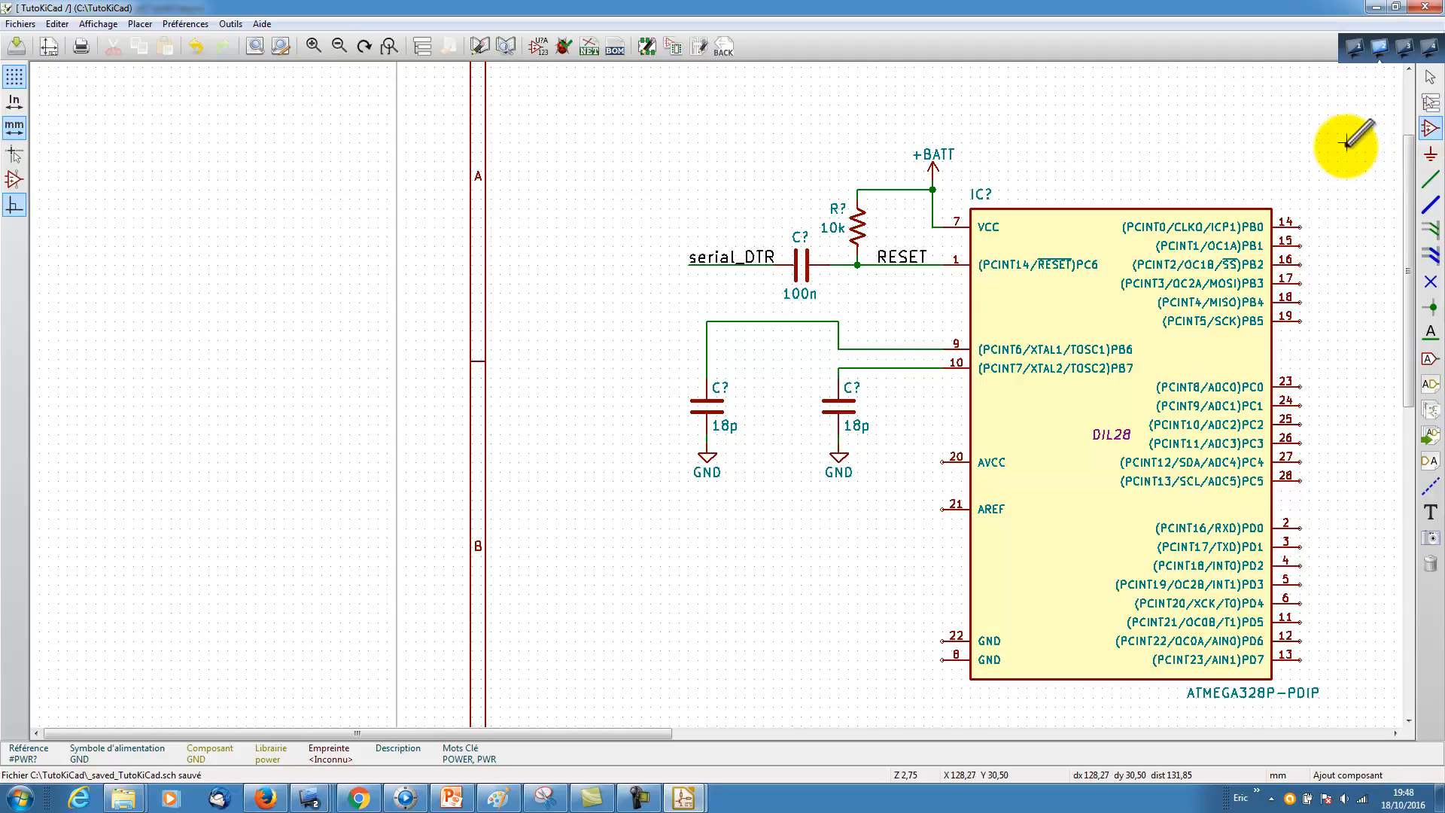
pyautogui.click(553, 369)
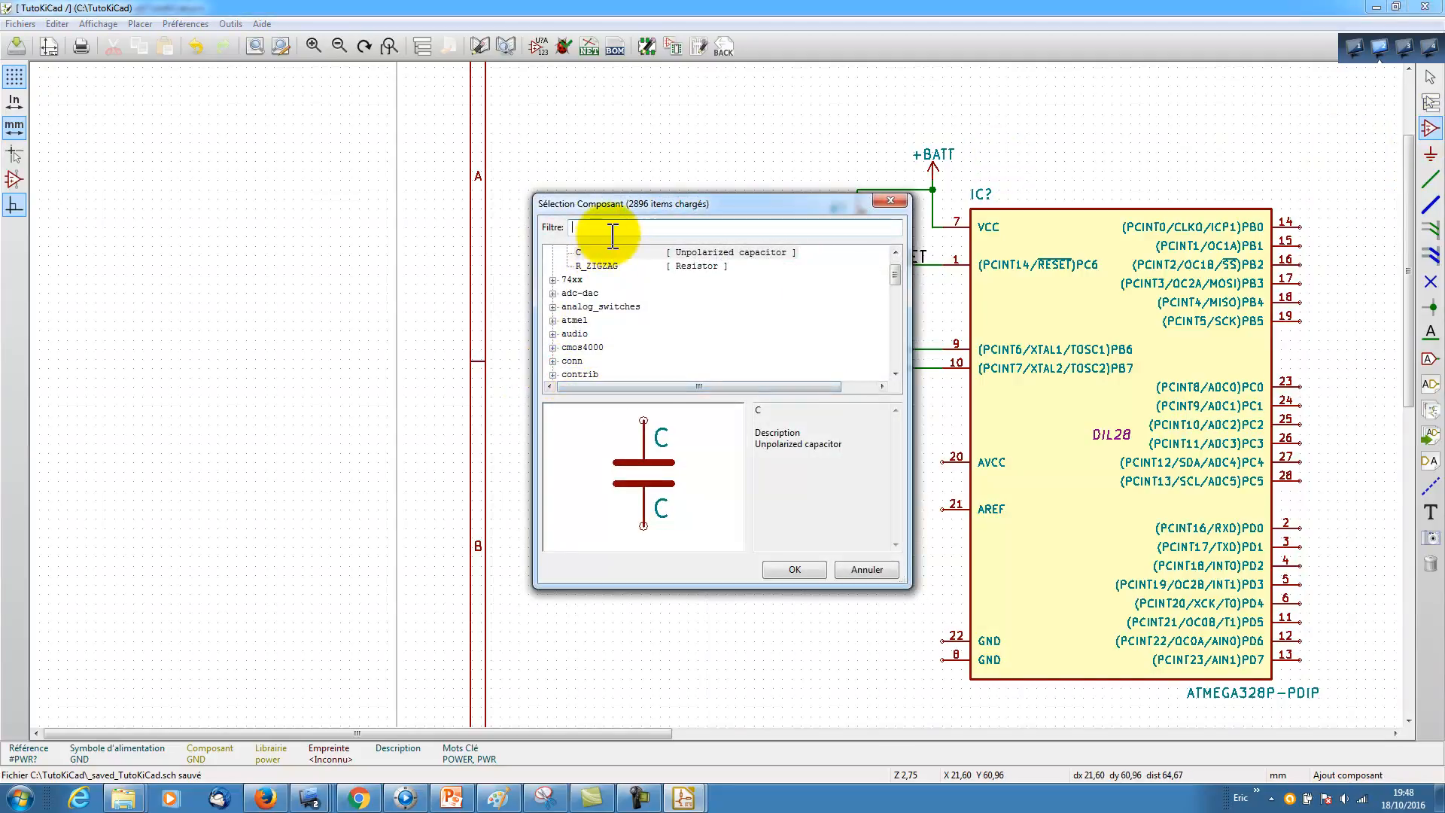
pyautogui.write('cry')
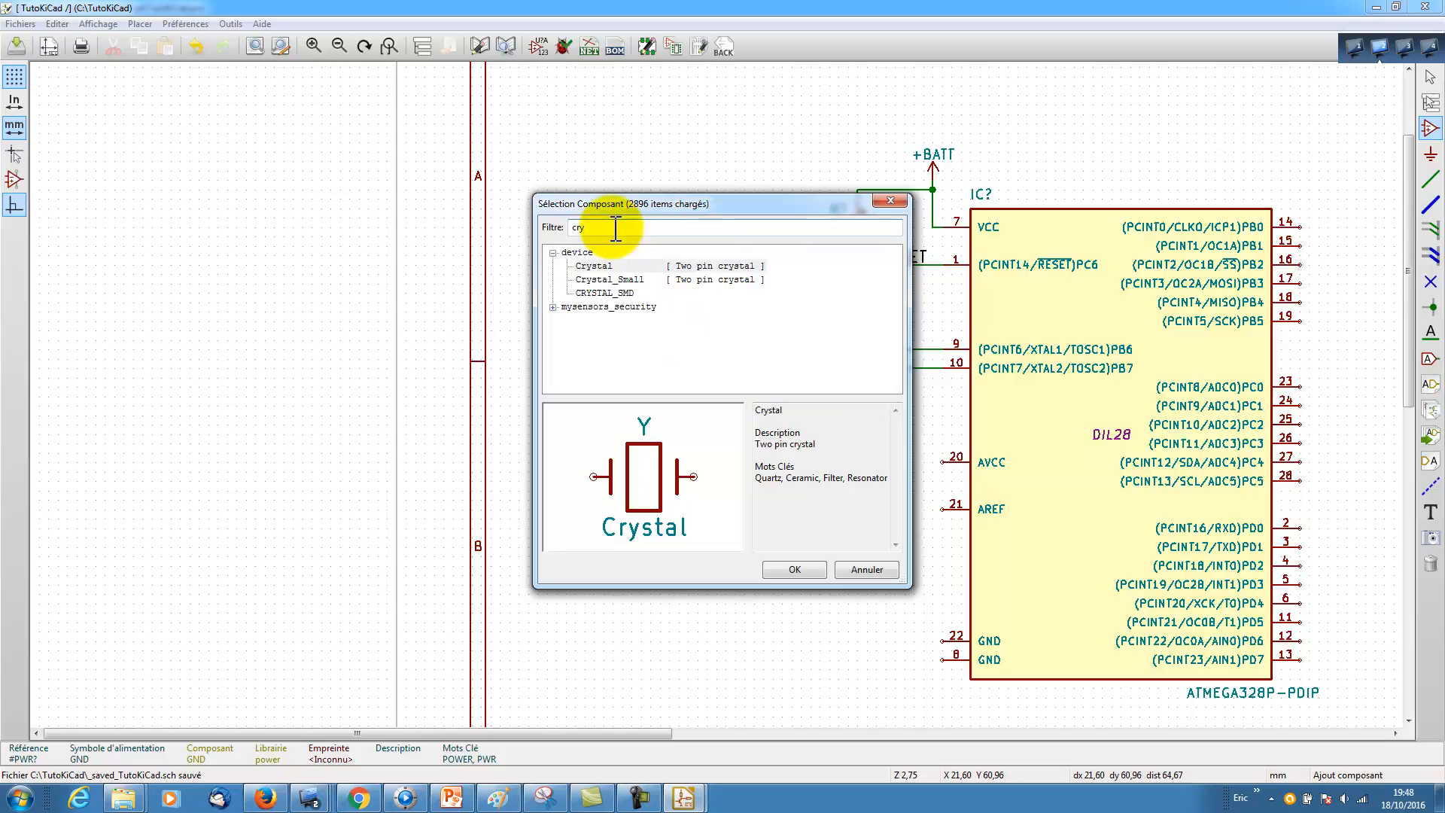
pyautogui.click(604, 265)
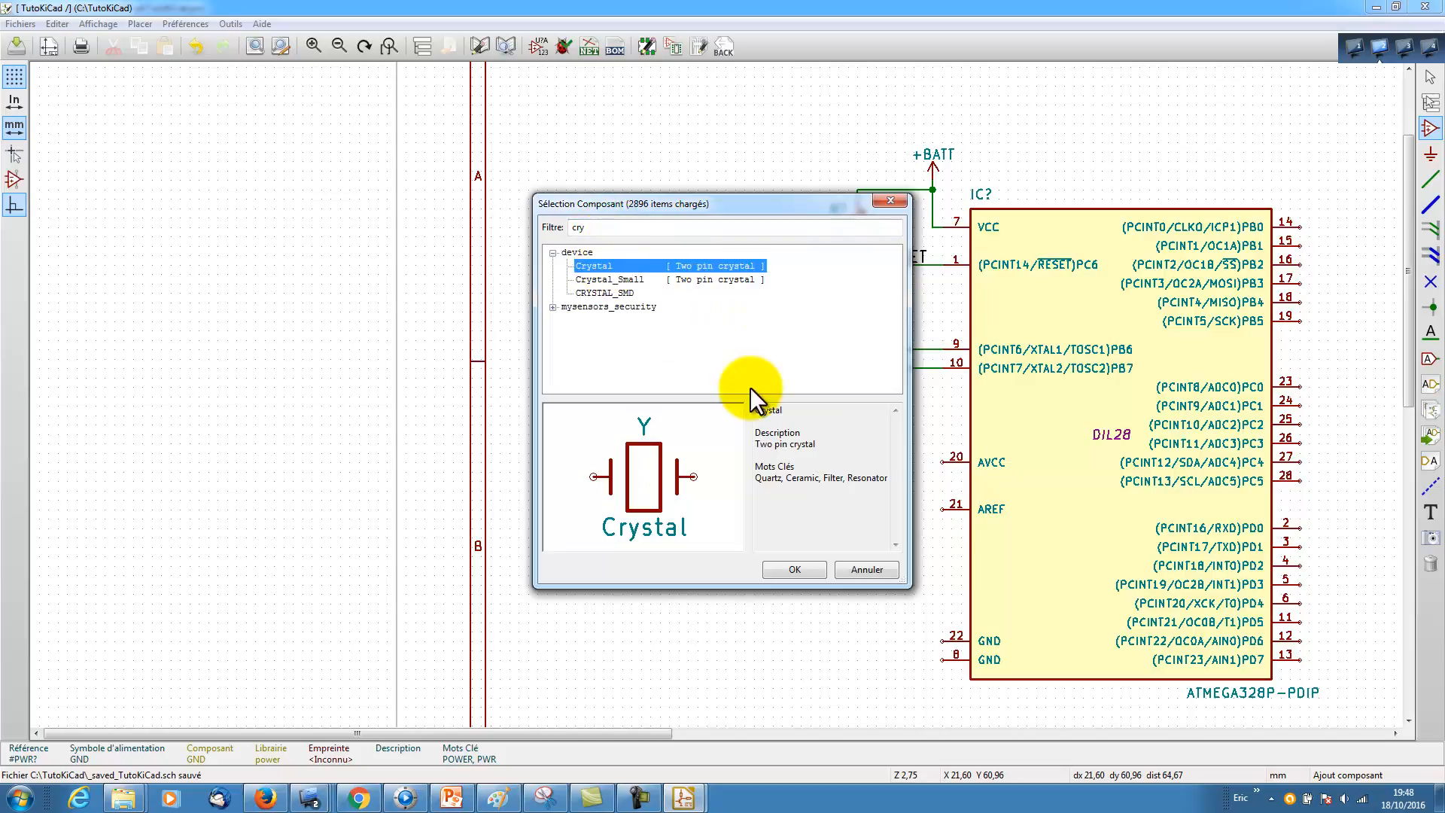
pyautogui.click(796, 570)
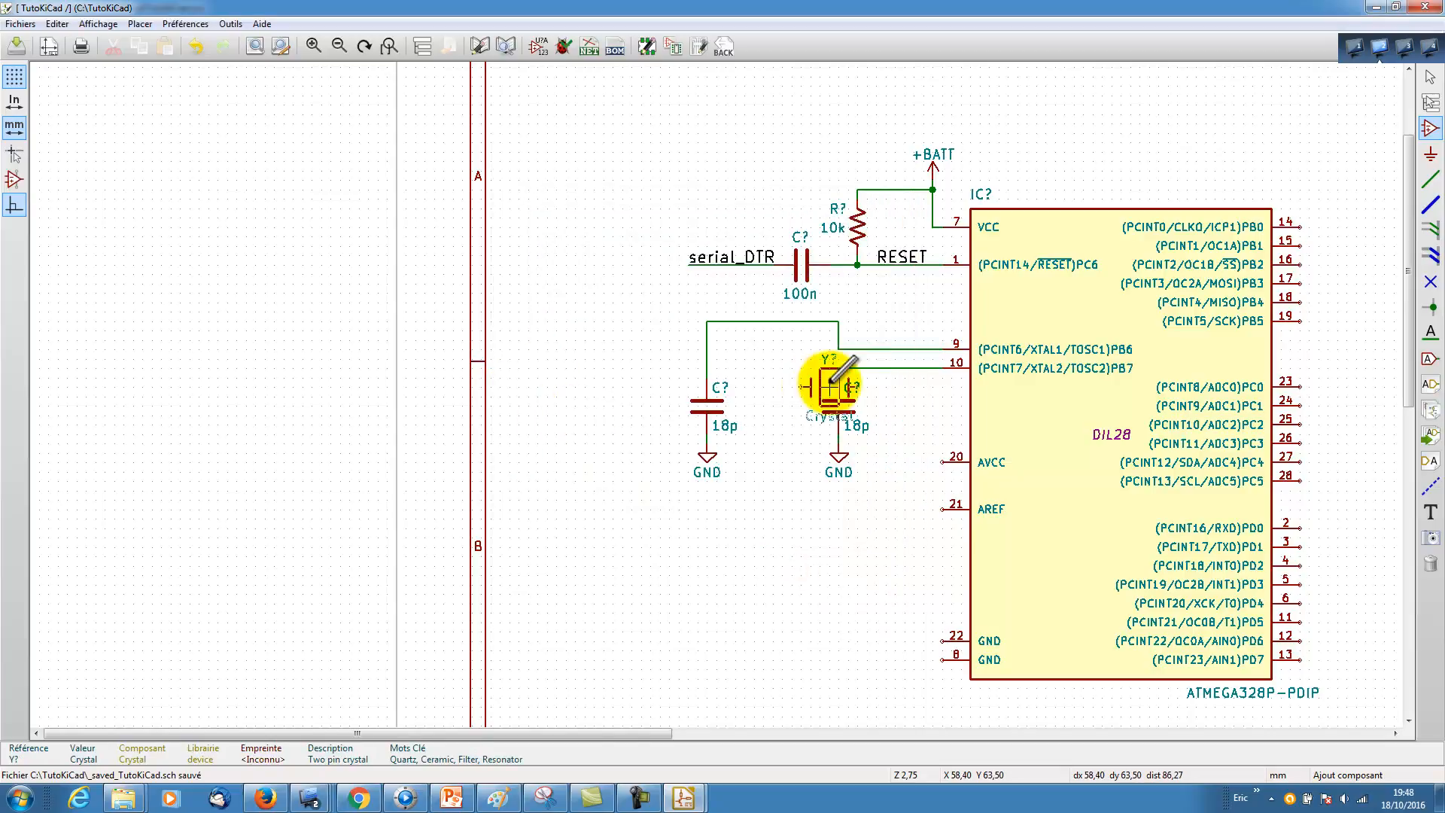
pyautogui.click(772, 367)
# Step: Wire the crystal's two pins to the wires above the left and right 18p capacitors
pyautogui.press('w')
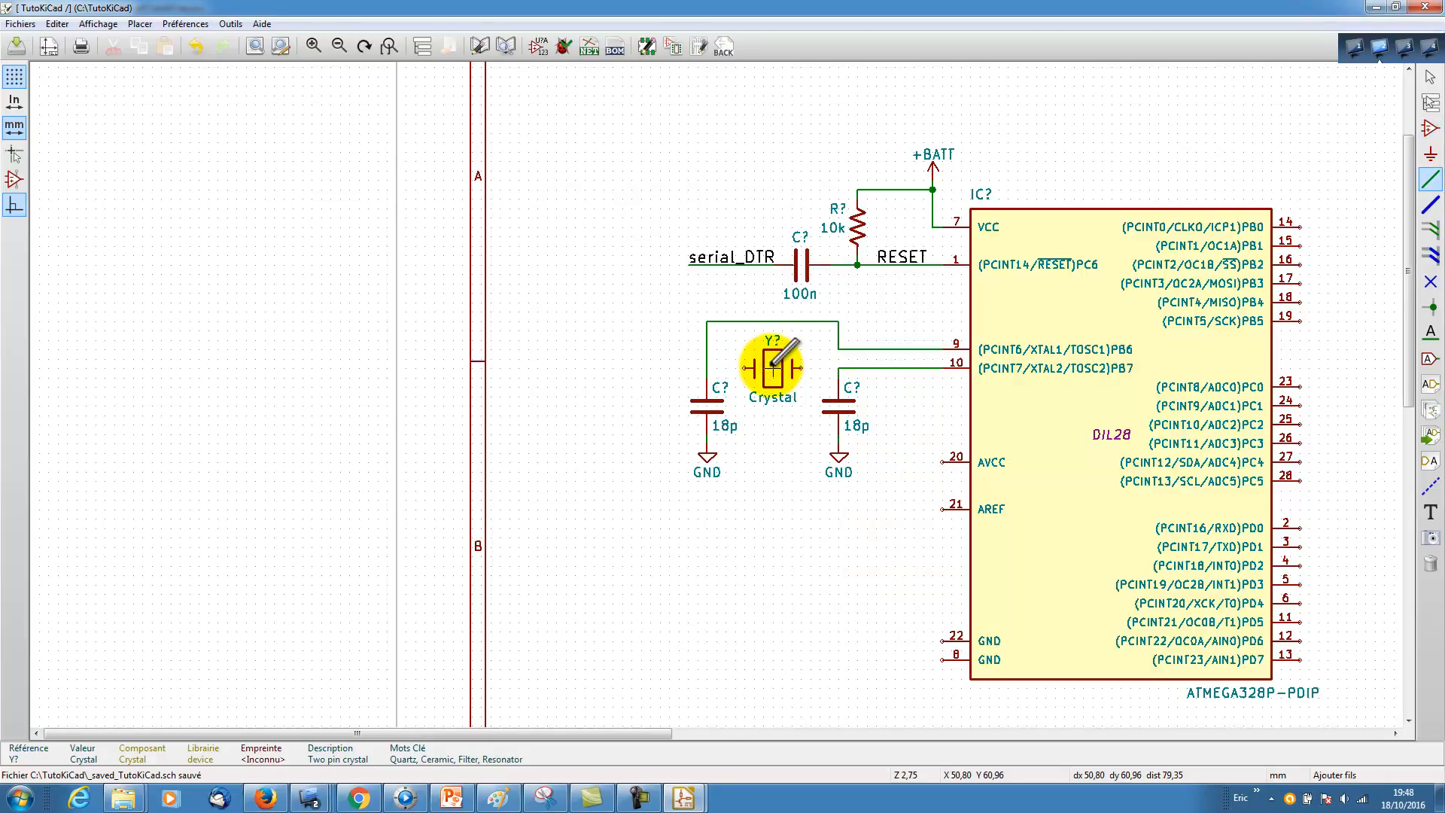
pyautogui.click(706, 367)
pyautogui.click(743, 367)
pyautogui.click(801, 367)
pyautogui.click(838, 367)
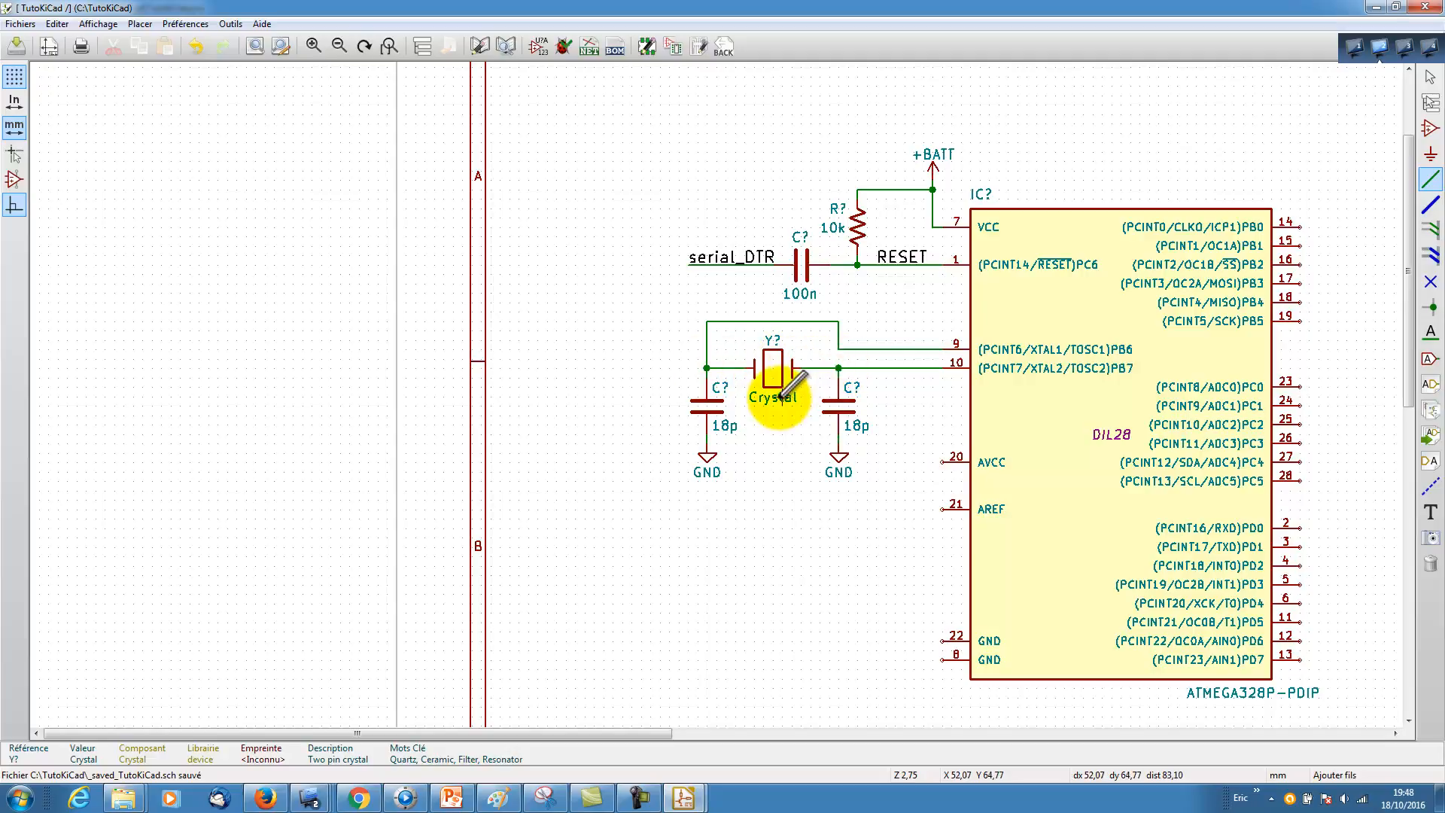
# Step: Set the crystal's value to 16MHz
pyautogui.press('v')
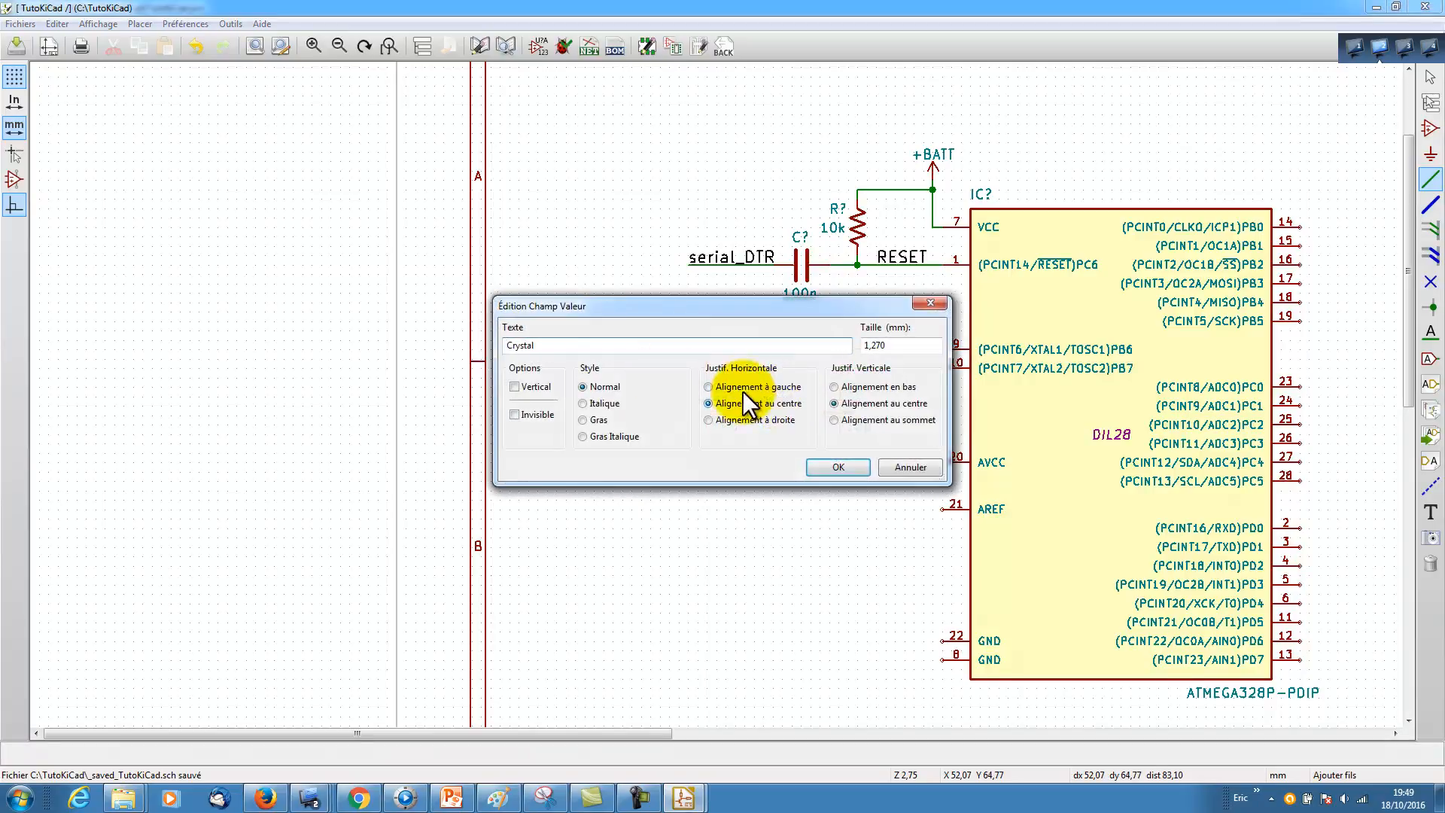
pyautogui.write('16')
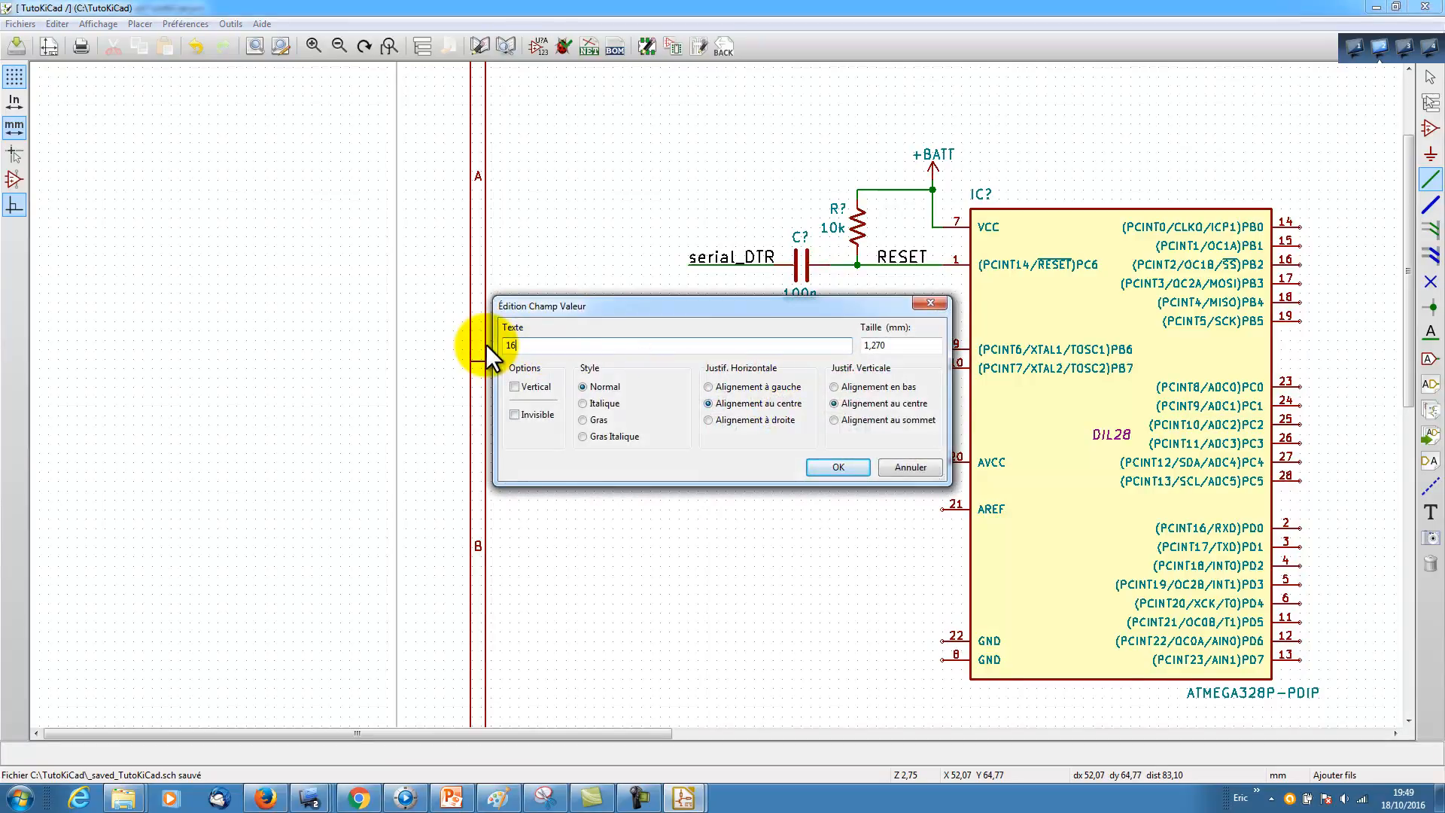
pyautogui.write('MHz')
pyautogui.press('Return')
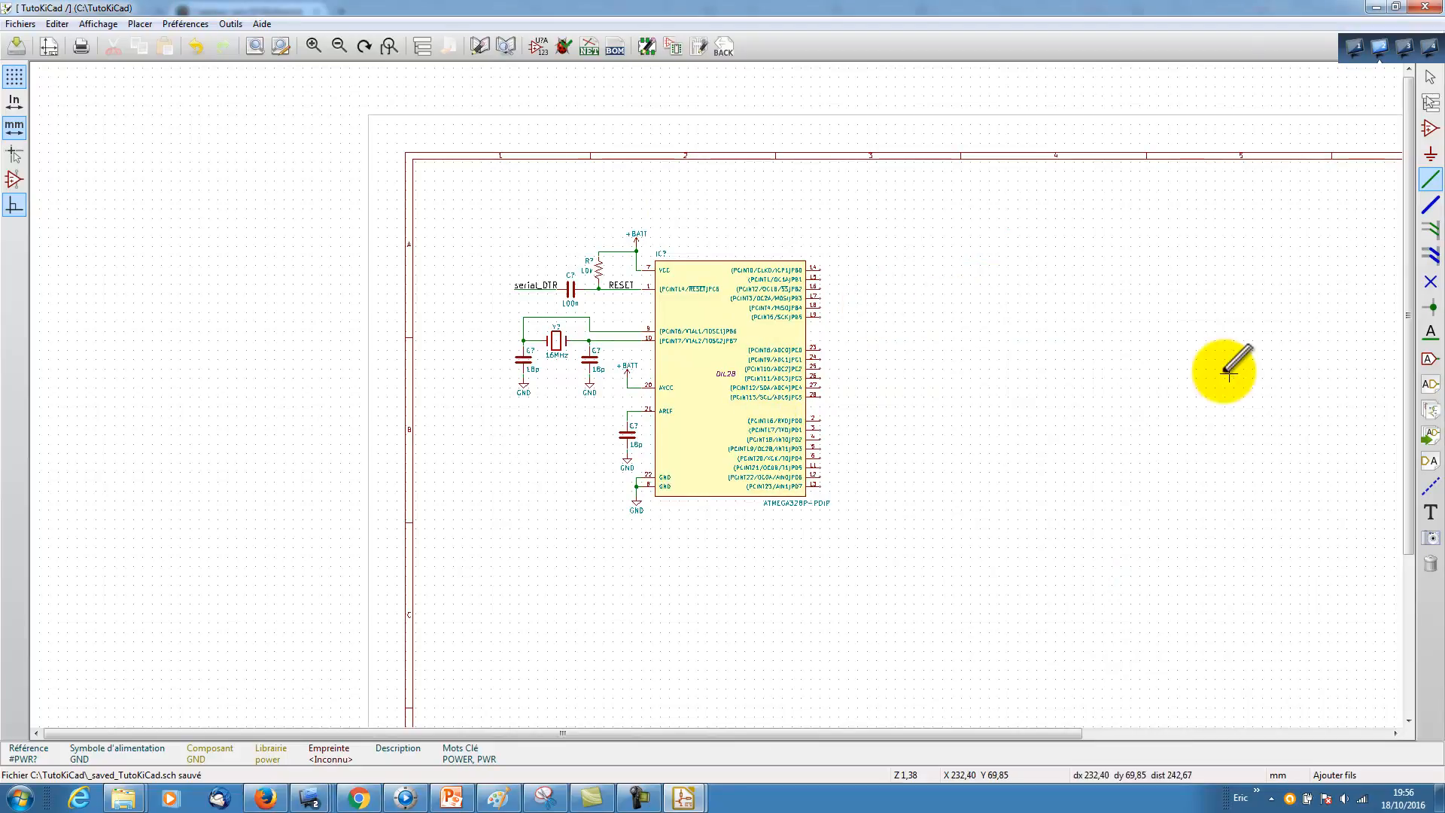
# Step: Place a two-line text note reading "Microcontroleur AVR ATmega328p Atmel" and "Type Arduino UNO" above the microcontroller
pyautogui.click(1430, 514)
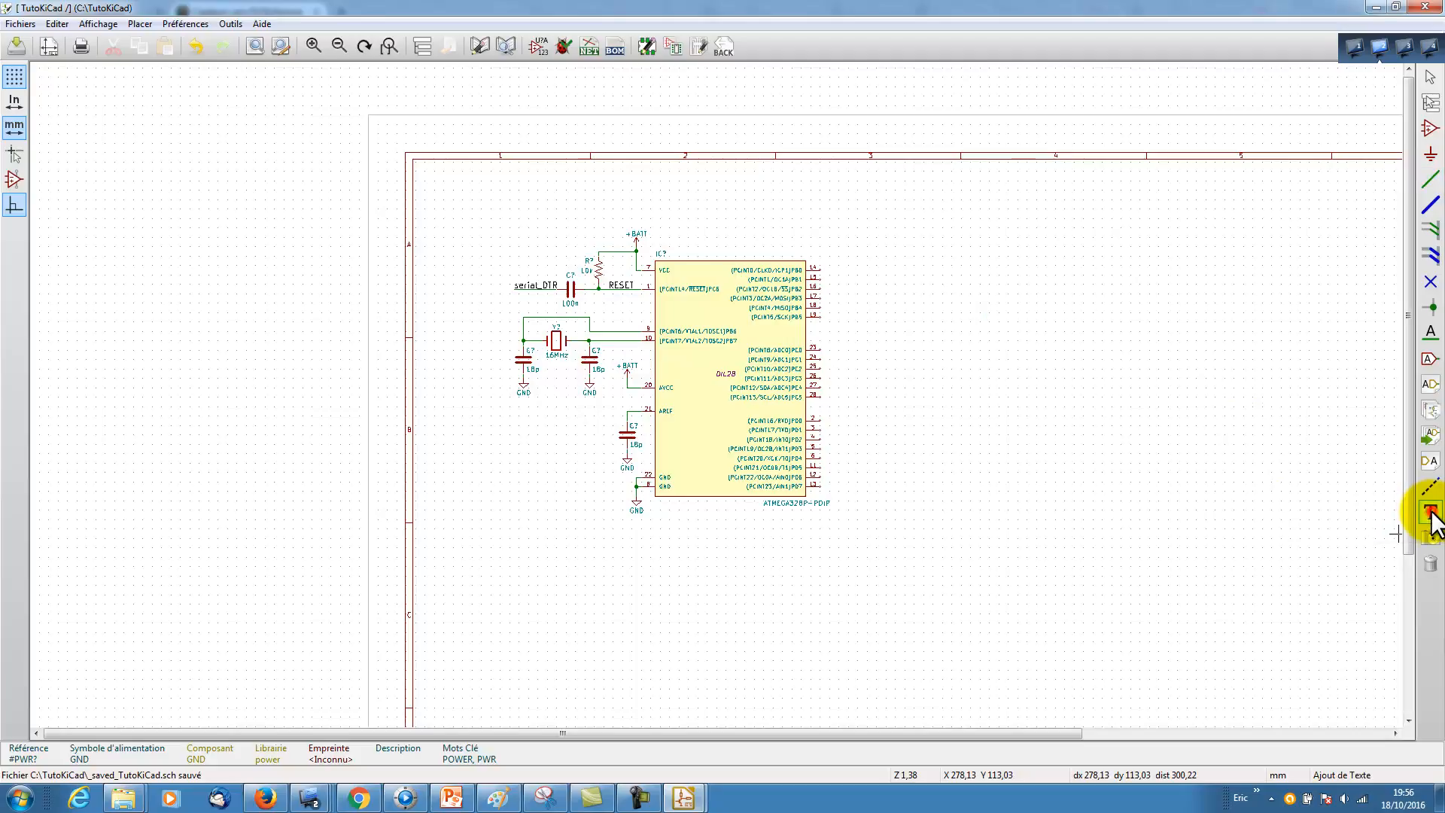
pyautogui.click(599, 201)
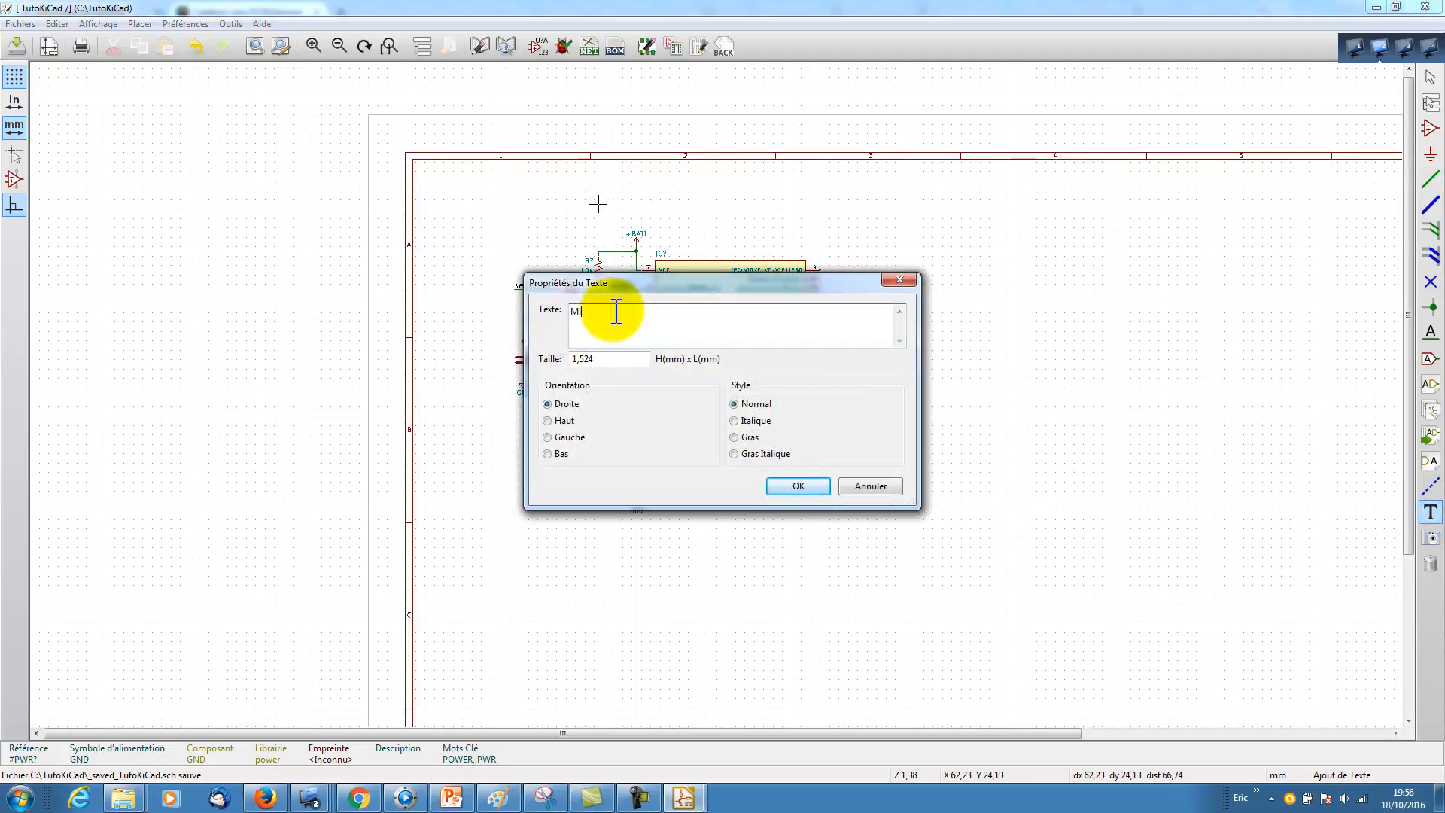
pyautogui.write('Microcontroleur AVR ATmega')
pyautogui.write('328p Atmel')
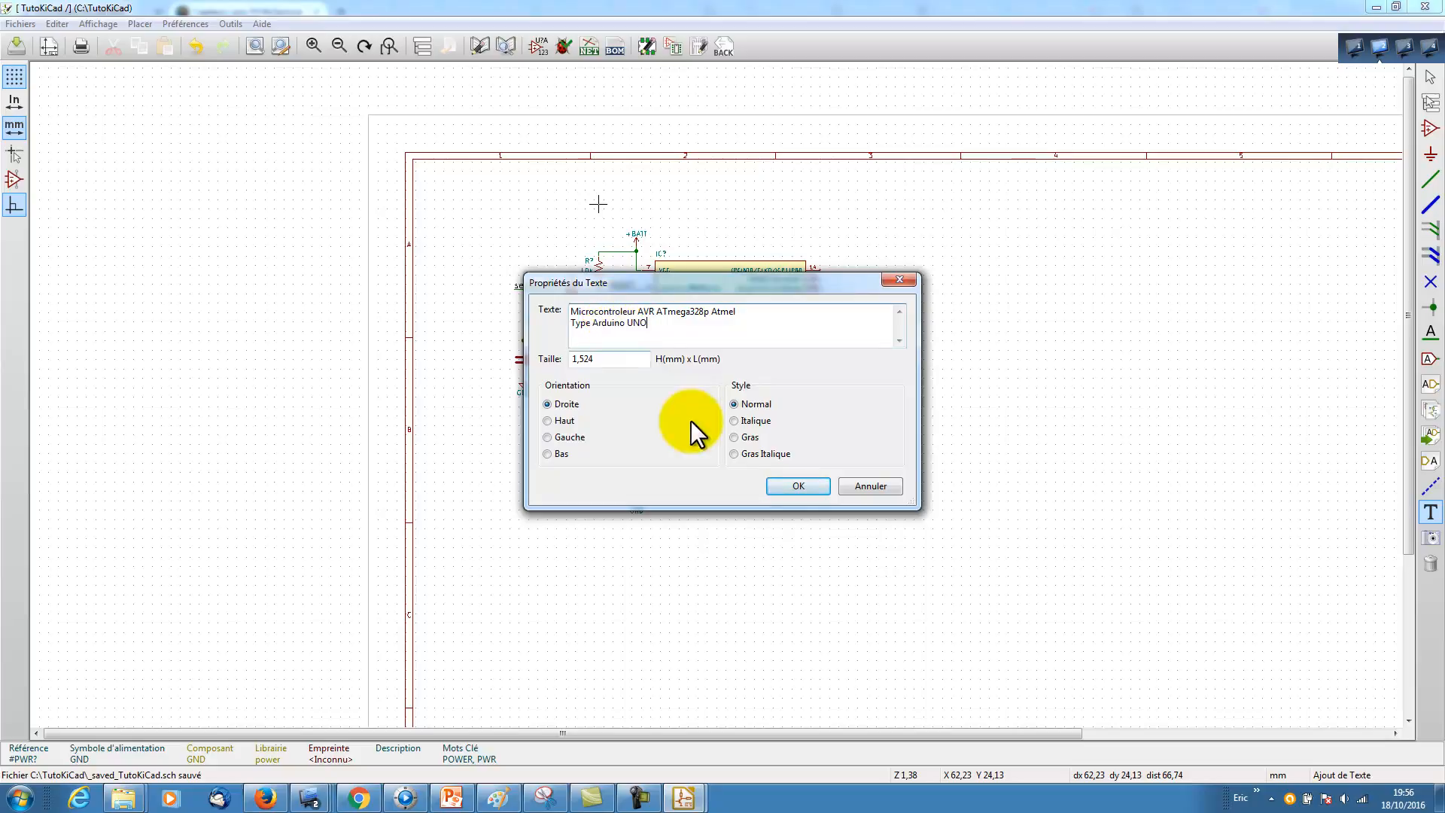
pyautogui.click(784, 482)
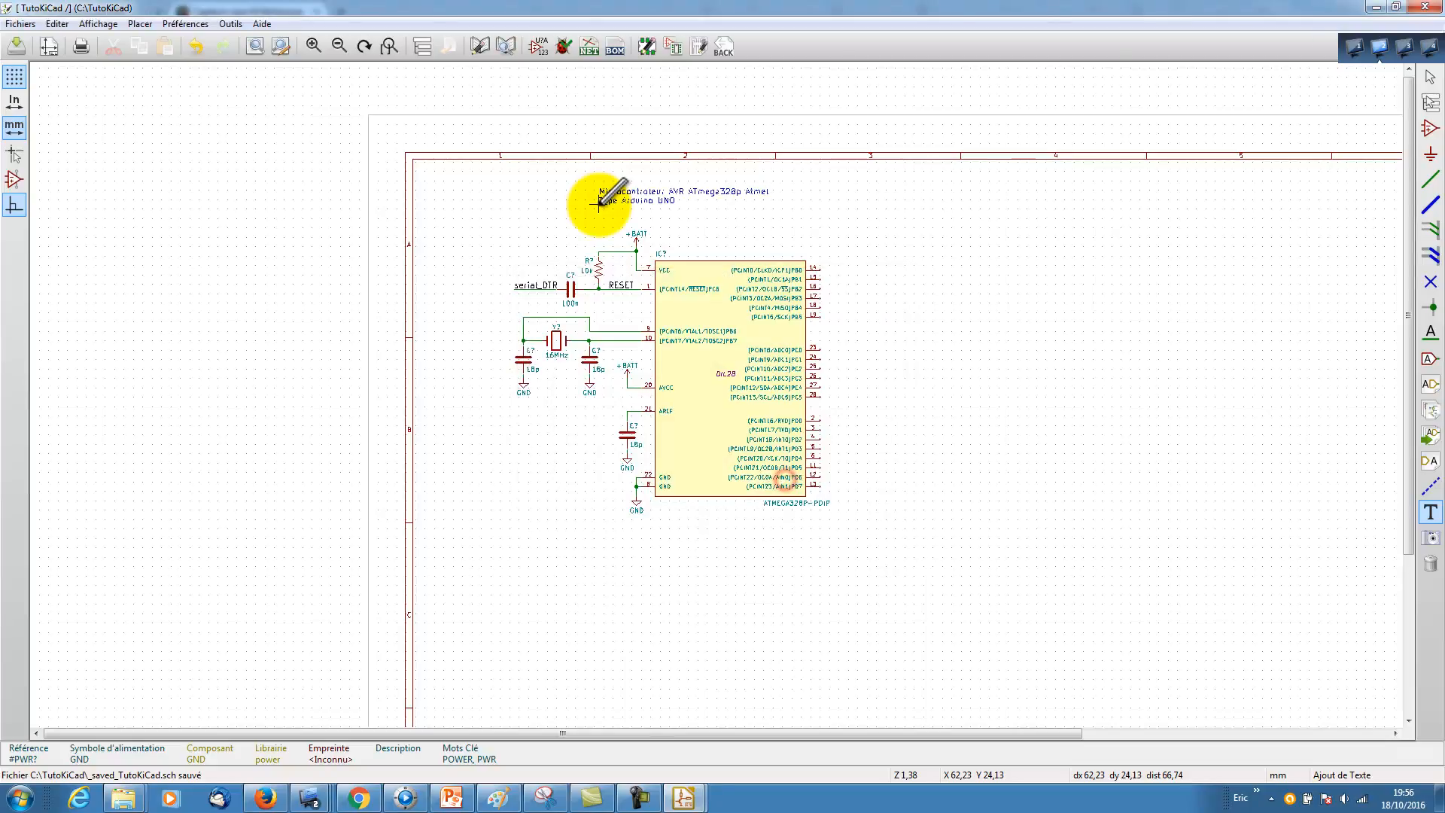
pyautogui.click(646, 204)
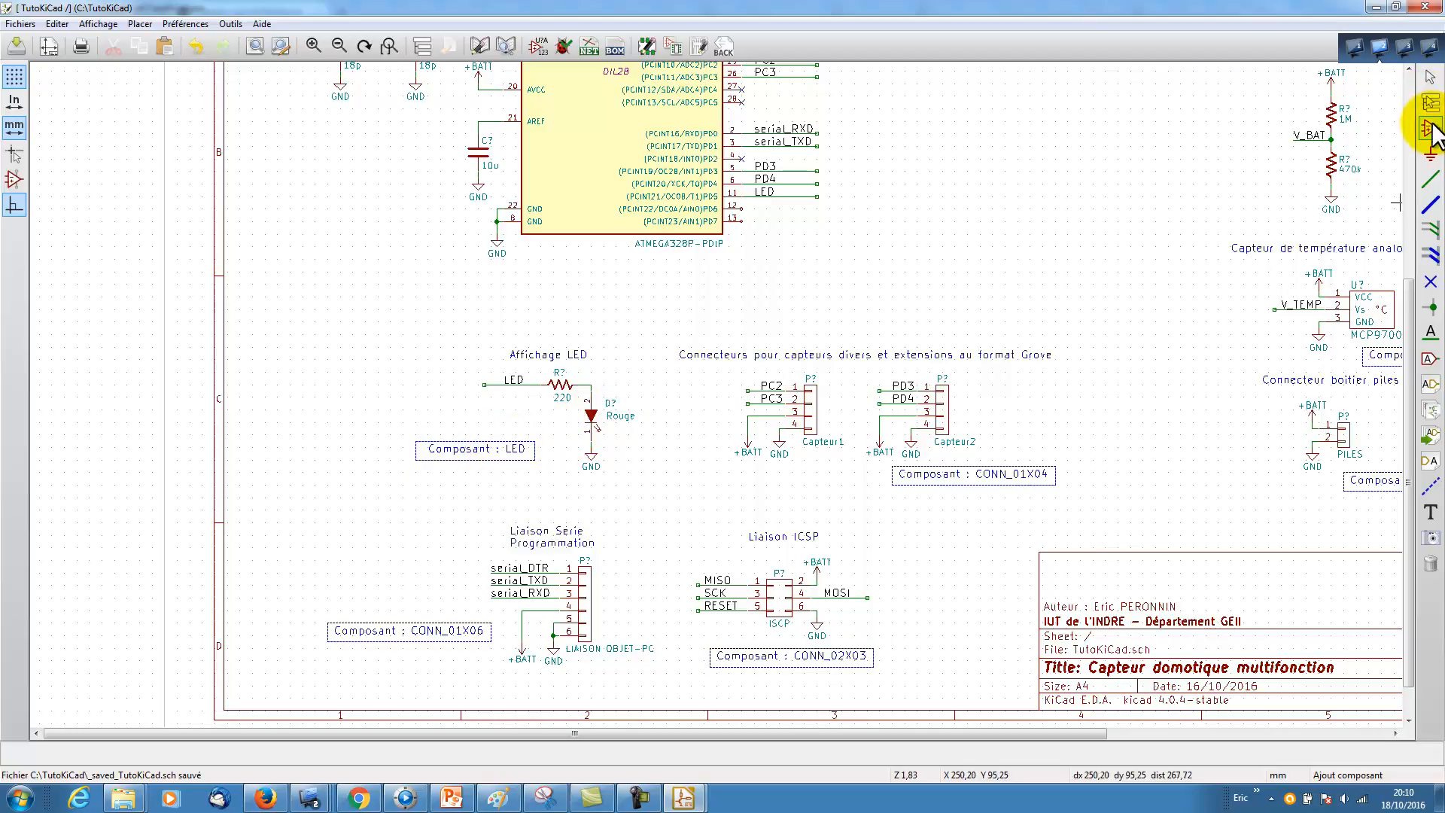
# Step: Search the component library for "led" and preview the LED symbol without placing it
pyautogui.click(953, 275)
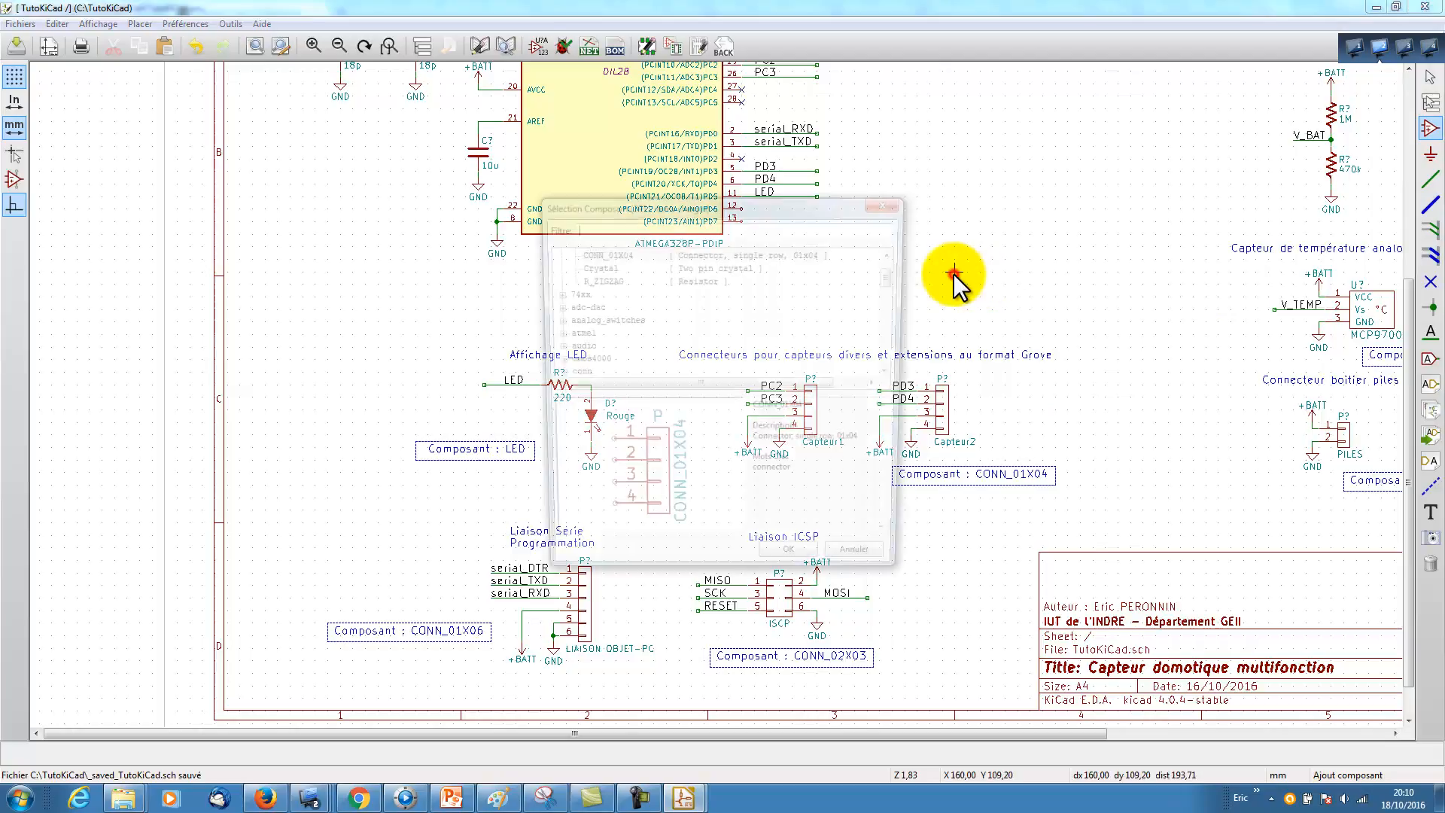
pyautogui.write('led')
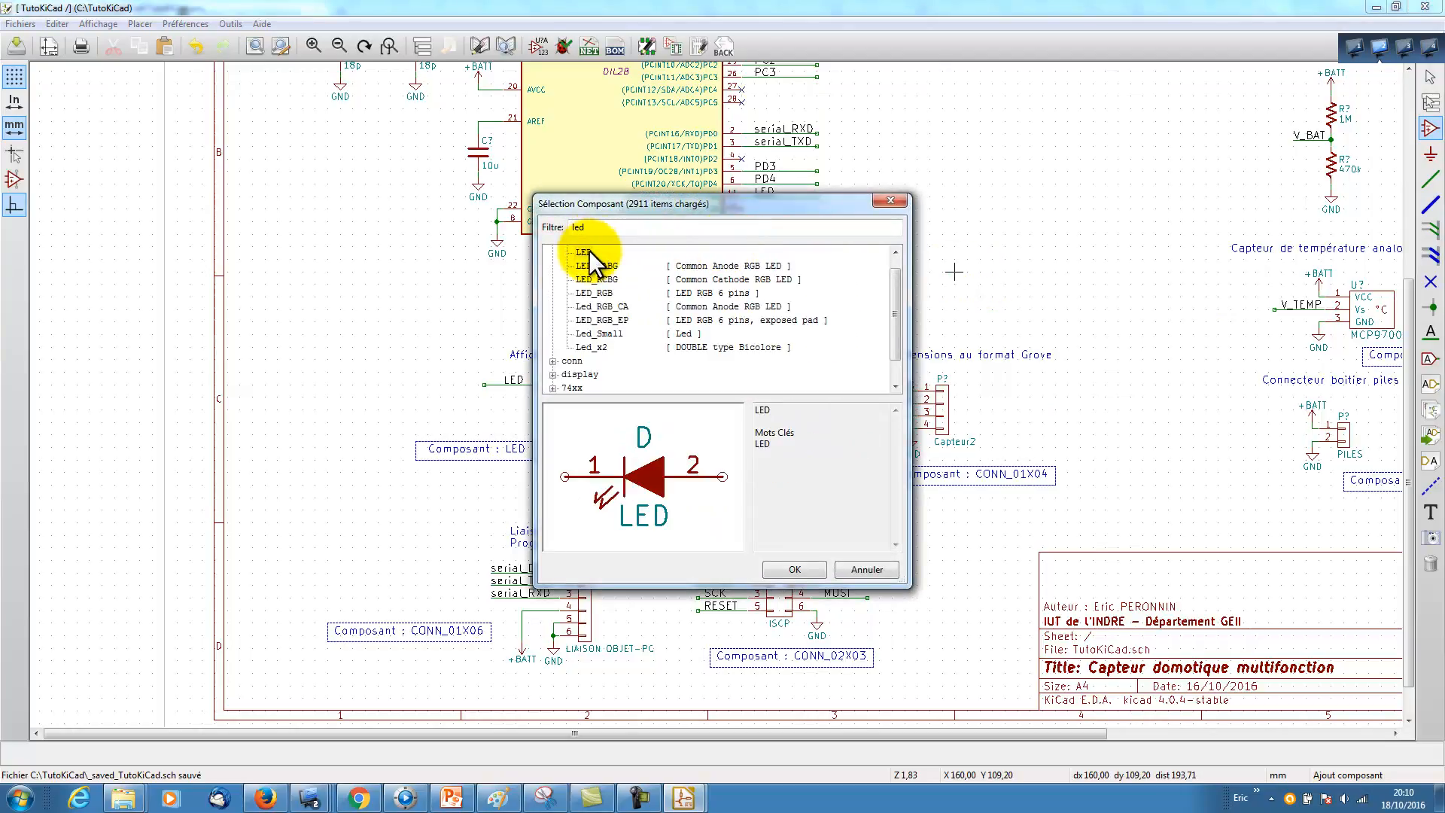
pyautogui.click(873, 570)
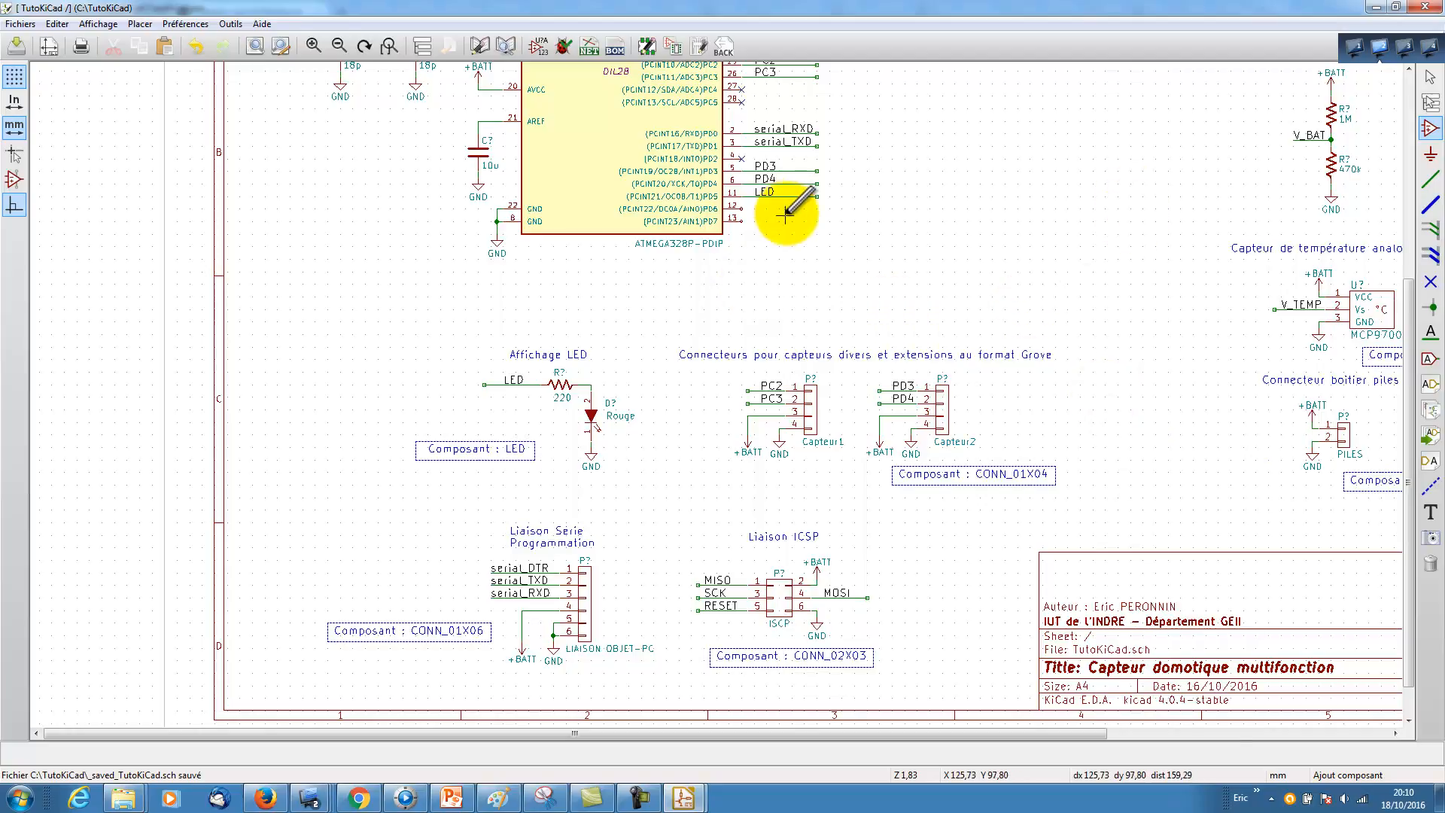
# Step: Place no-connect flags on the unused pins 12 (PD6) and 13 (PD7) of the ATMEGA328P
pyautogui.scroll(-1, 790, 209)
pyautogui.scroll(1, 716, 397)
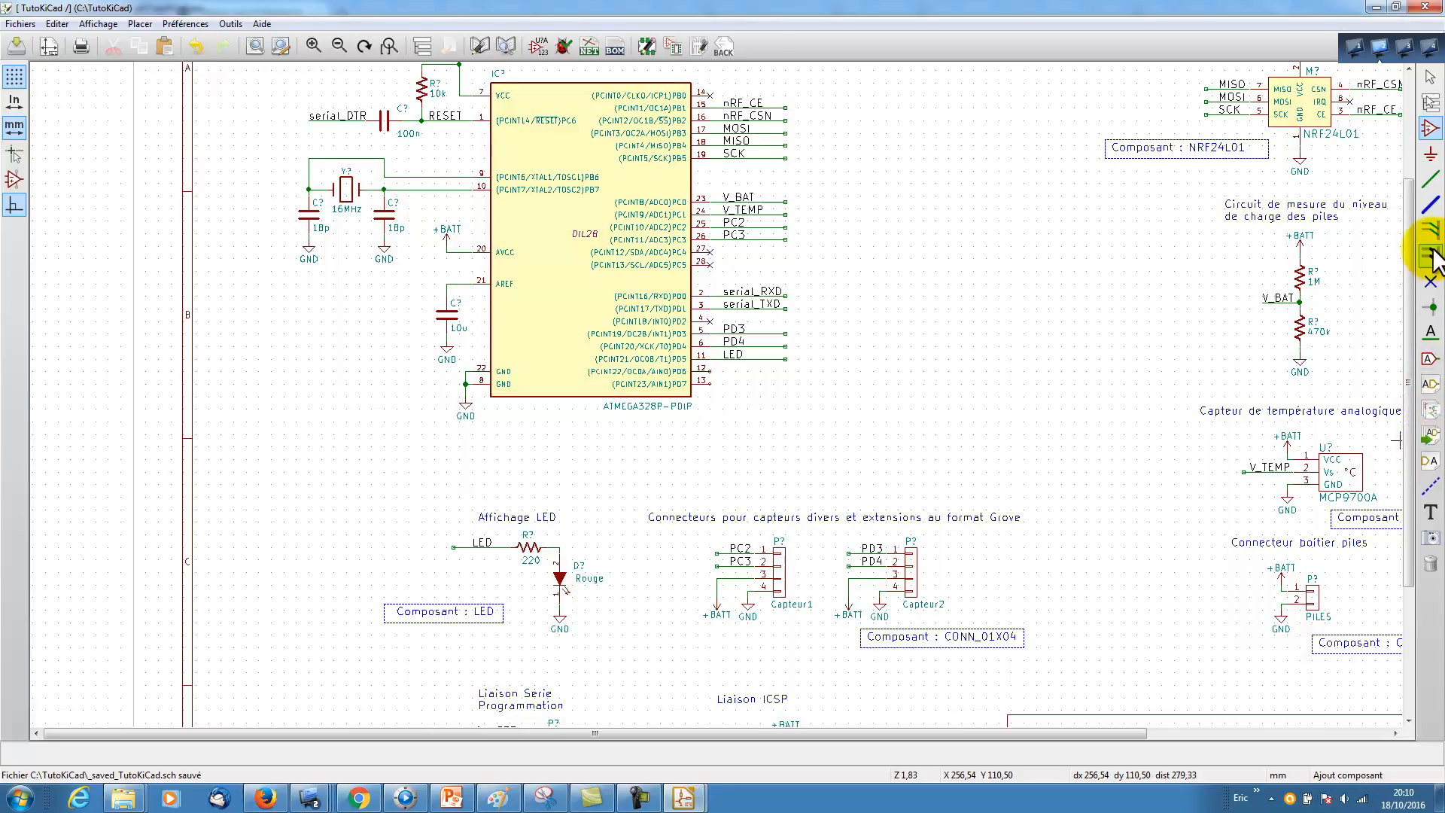
pyautogui.click(1430, 281)
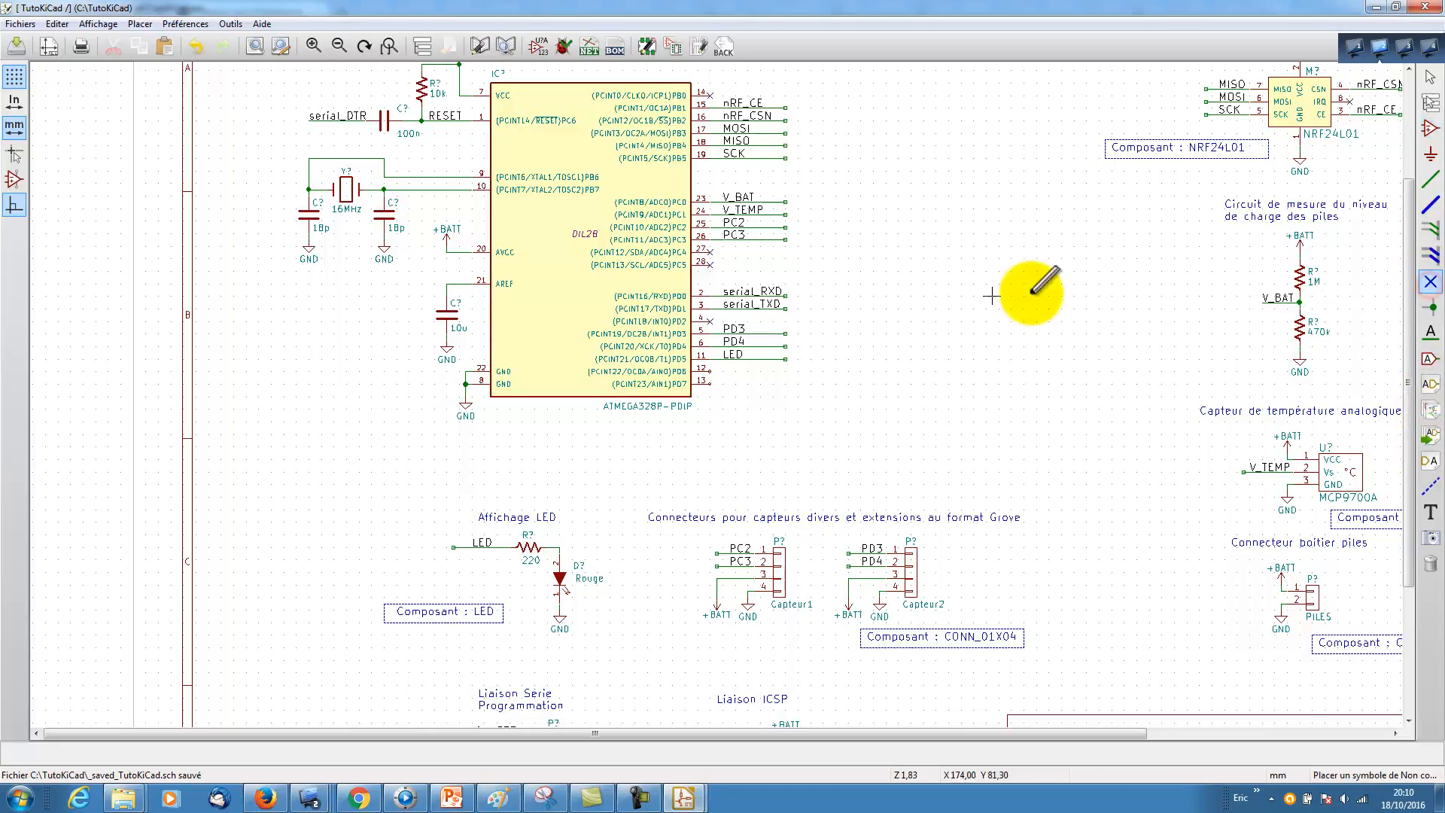
pyautogui.click(709, 371)
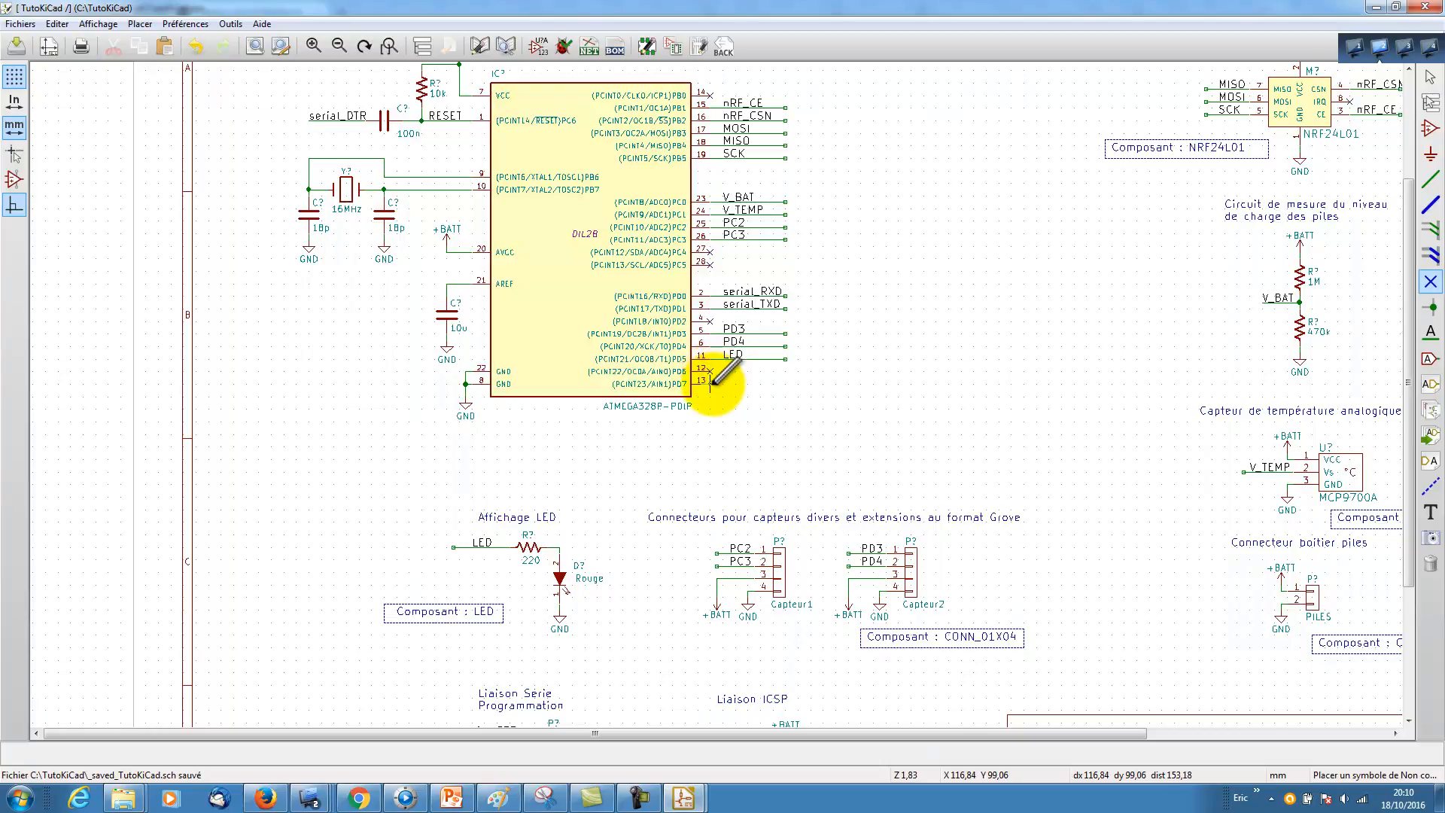
pyautogui.click(710, 382)
pyautogui.press('Escape')
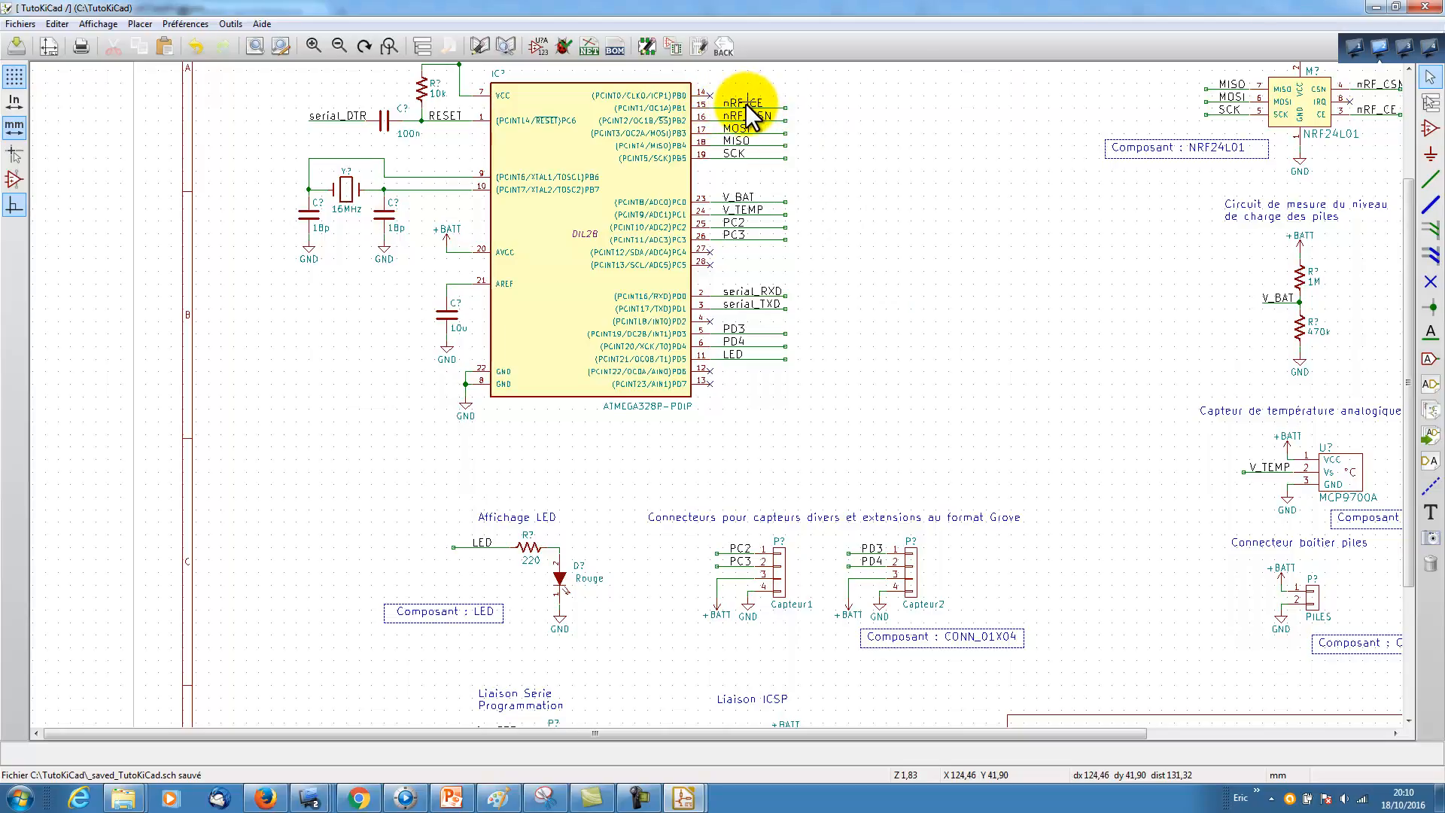
# Step: Try to duplicate the Capteur1 connector block, with its labels and supply symbols, to the right of the Capteur2 connector
pyautogui.scroll(-1, 941, 339)
pyautogui.scroll(1, 941, 301)
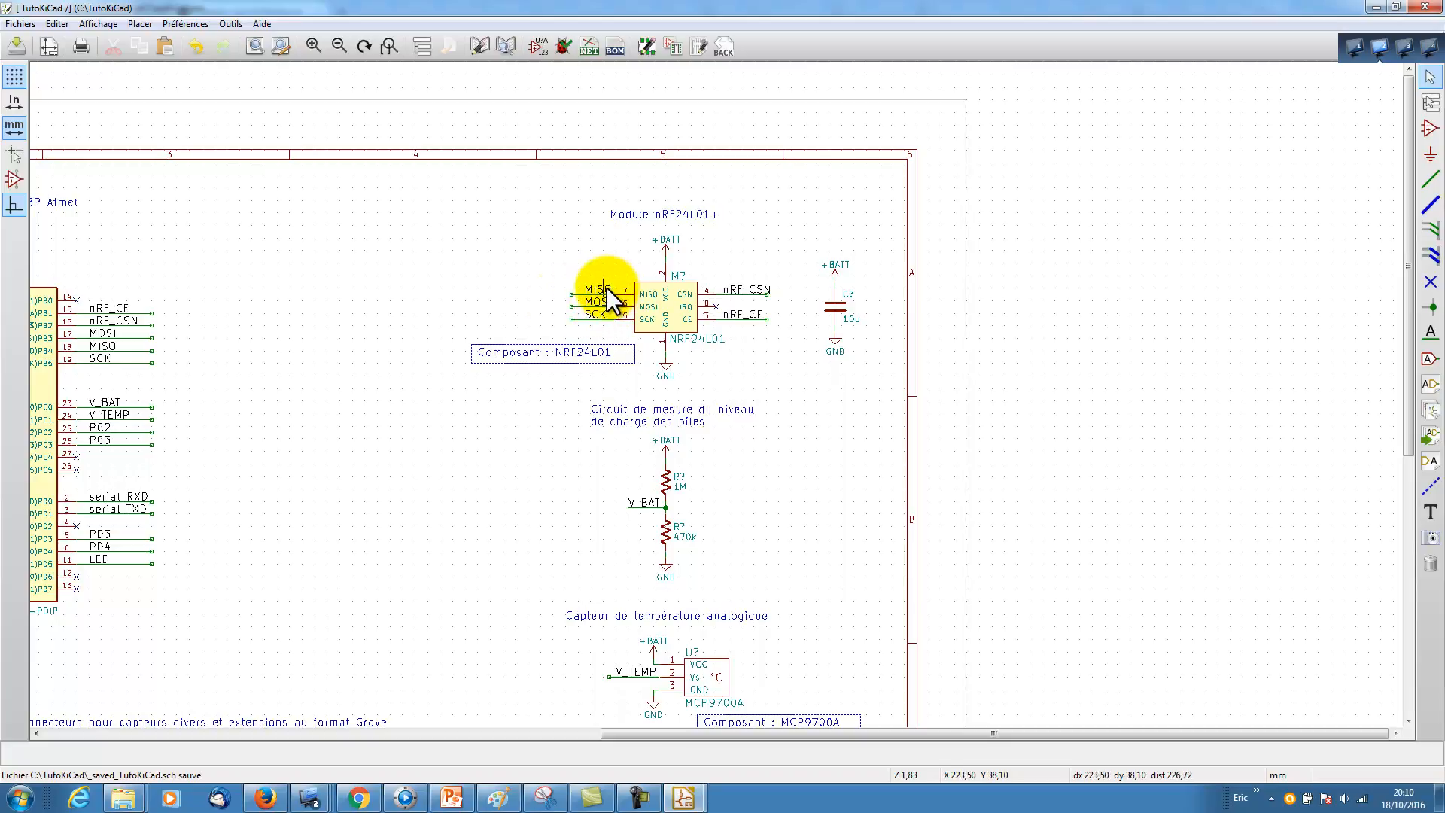
pyautogui.scroll(-1, 440, 515)
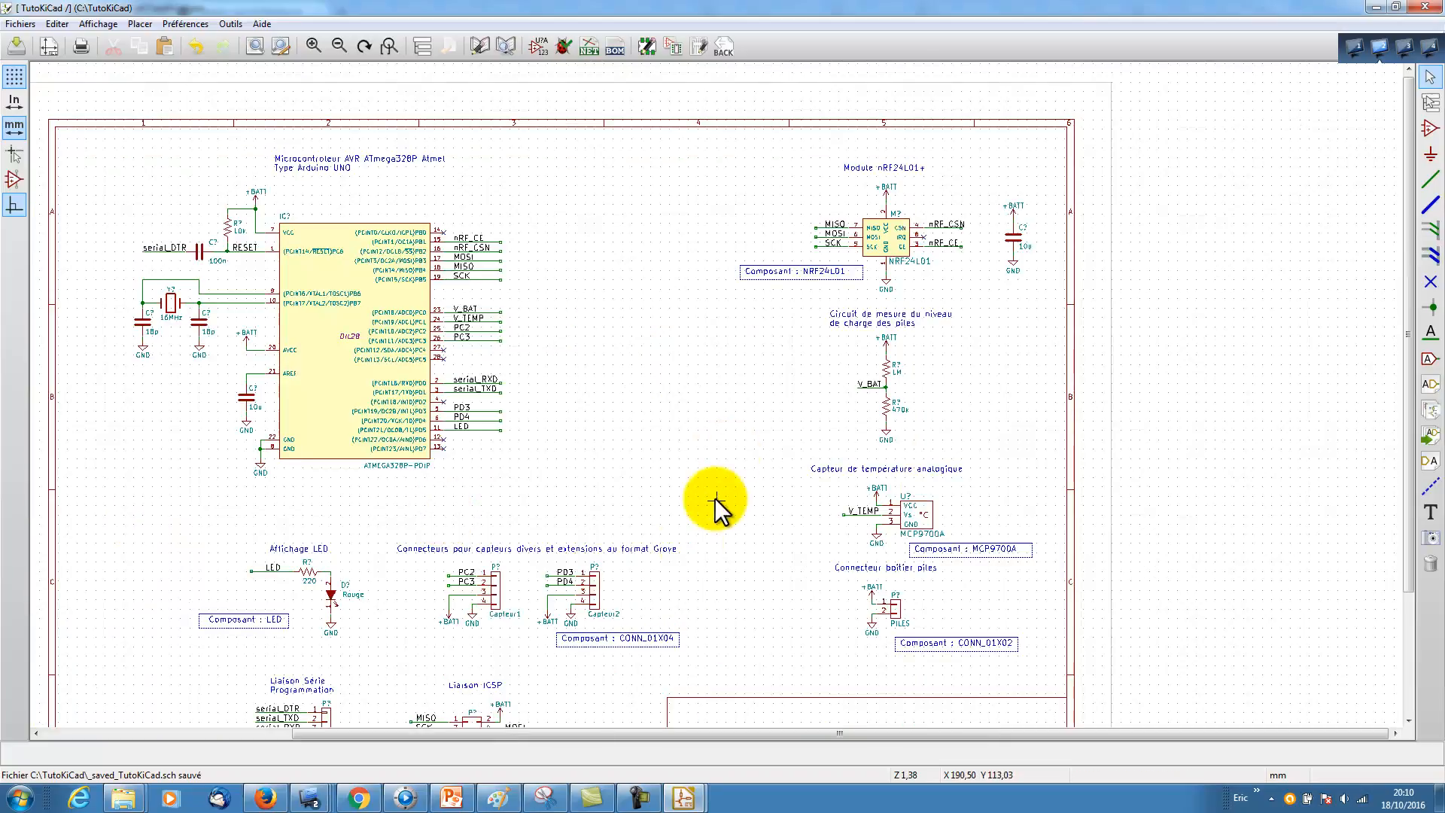
pyautogui.scroll(-1, 416, 578)
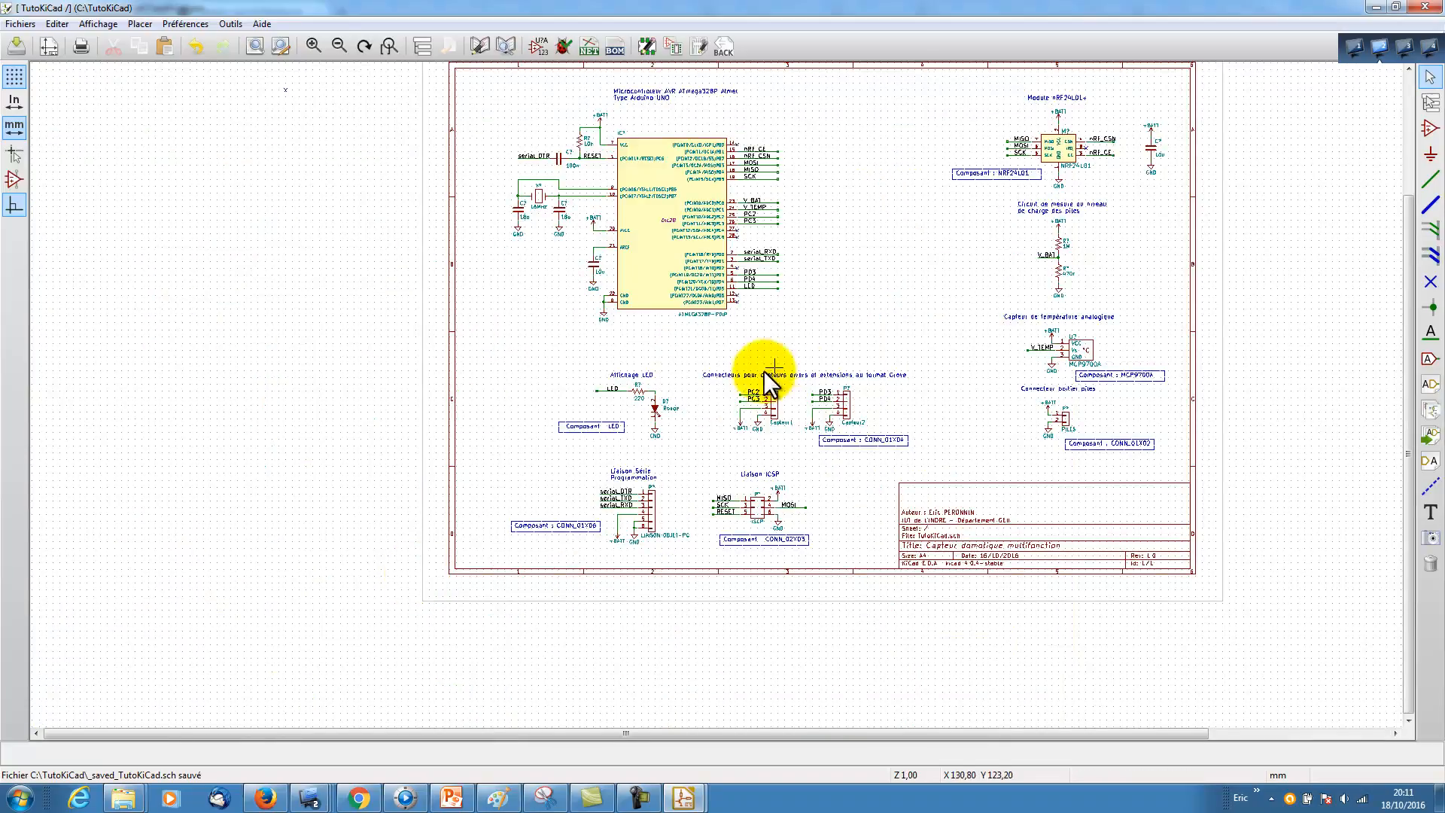
pyautogui.scroll(1, 789, 344)
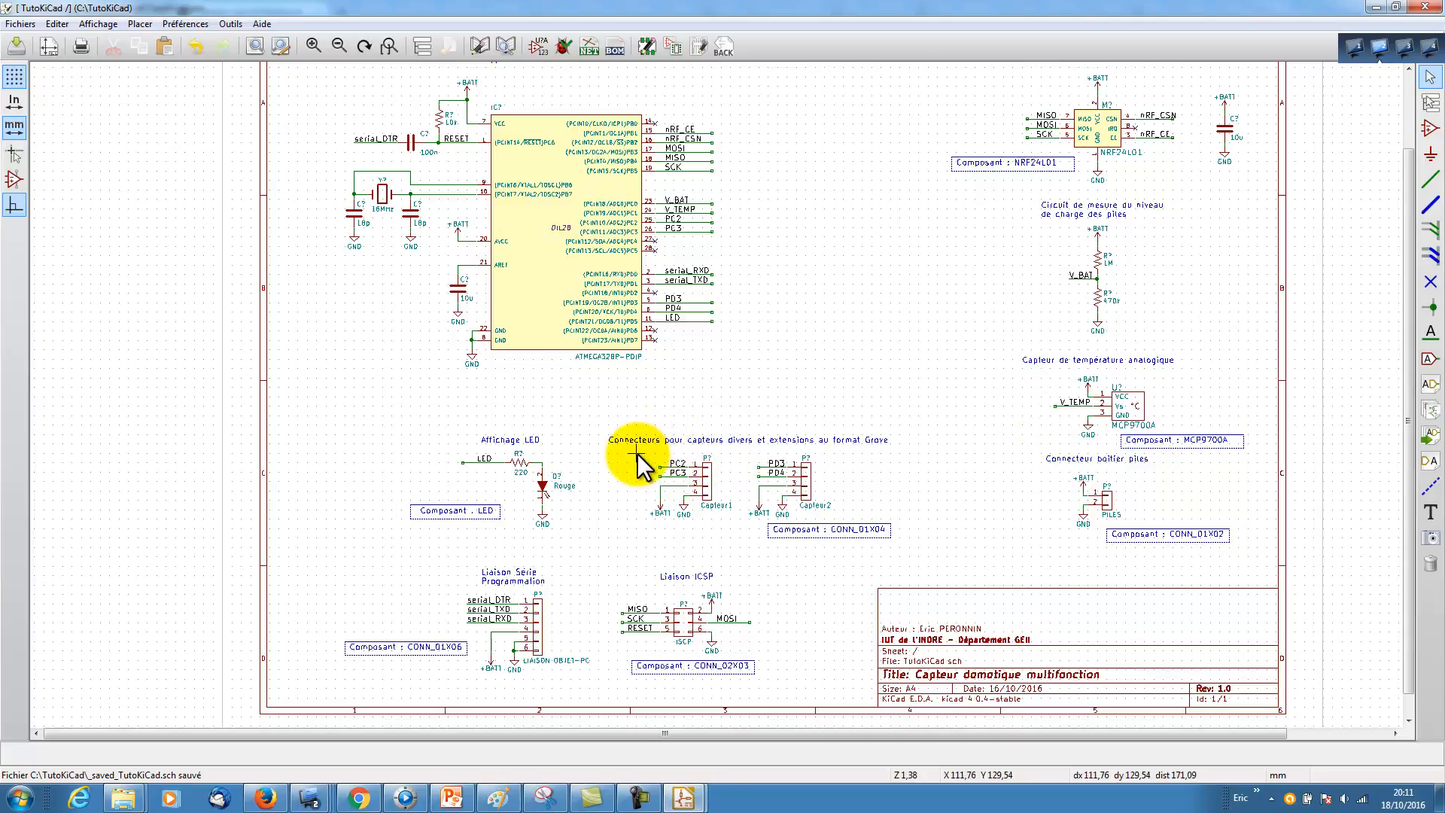
pyautogui.moveTo(637, 453); pyautogui.dragTo(749, 553)
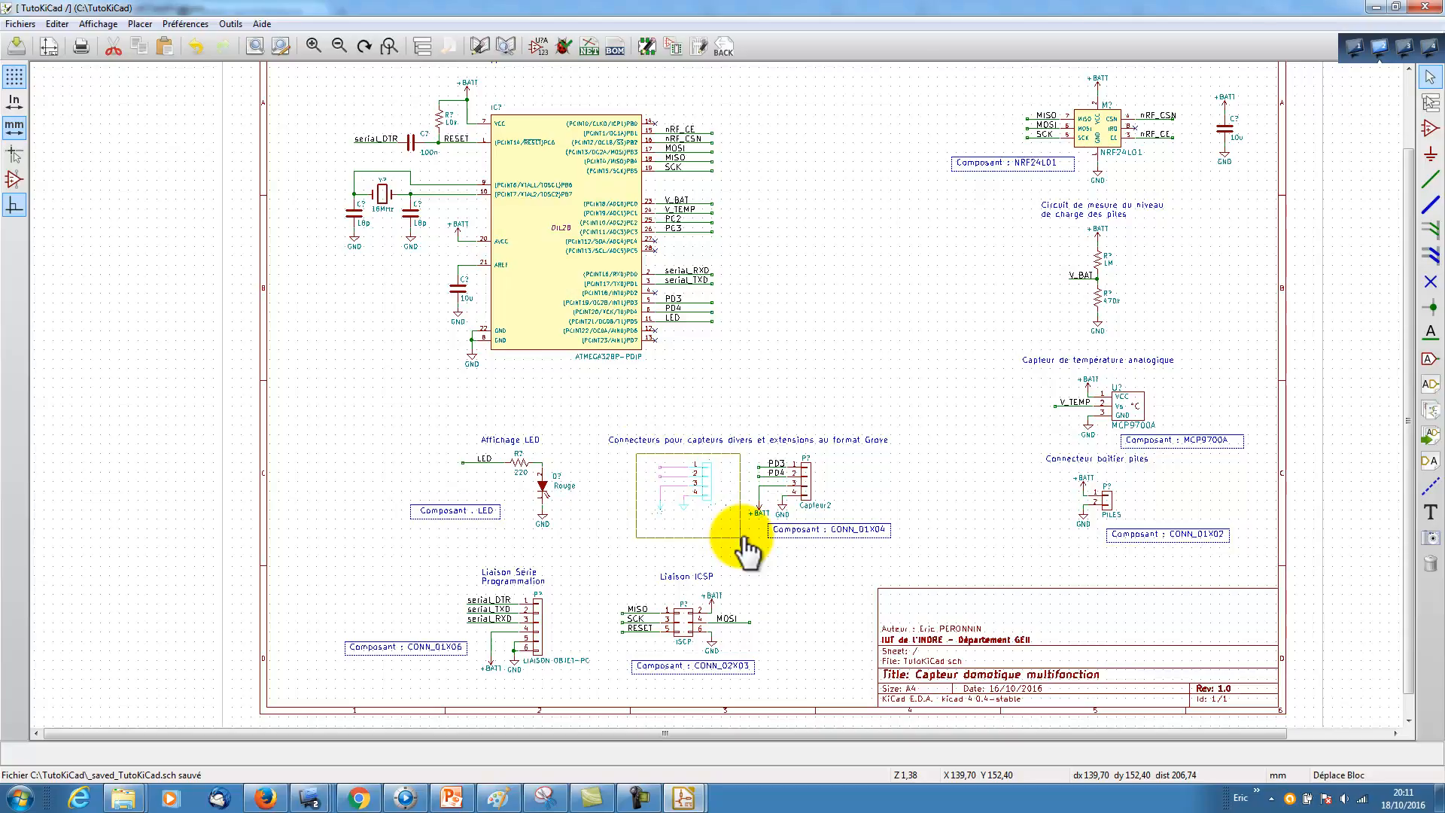
pyautogui.click(742, 536)
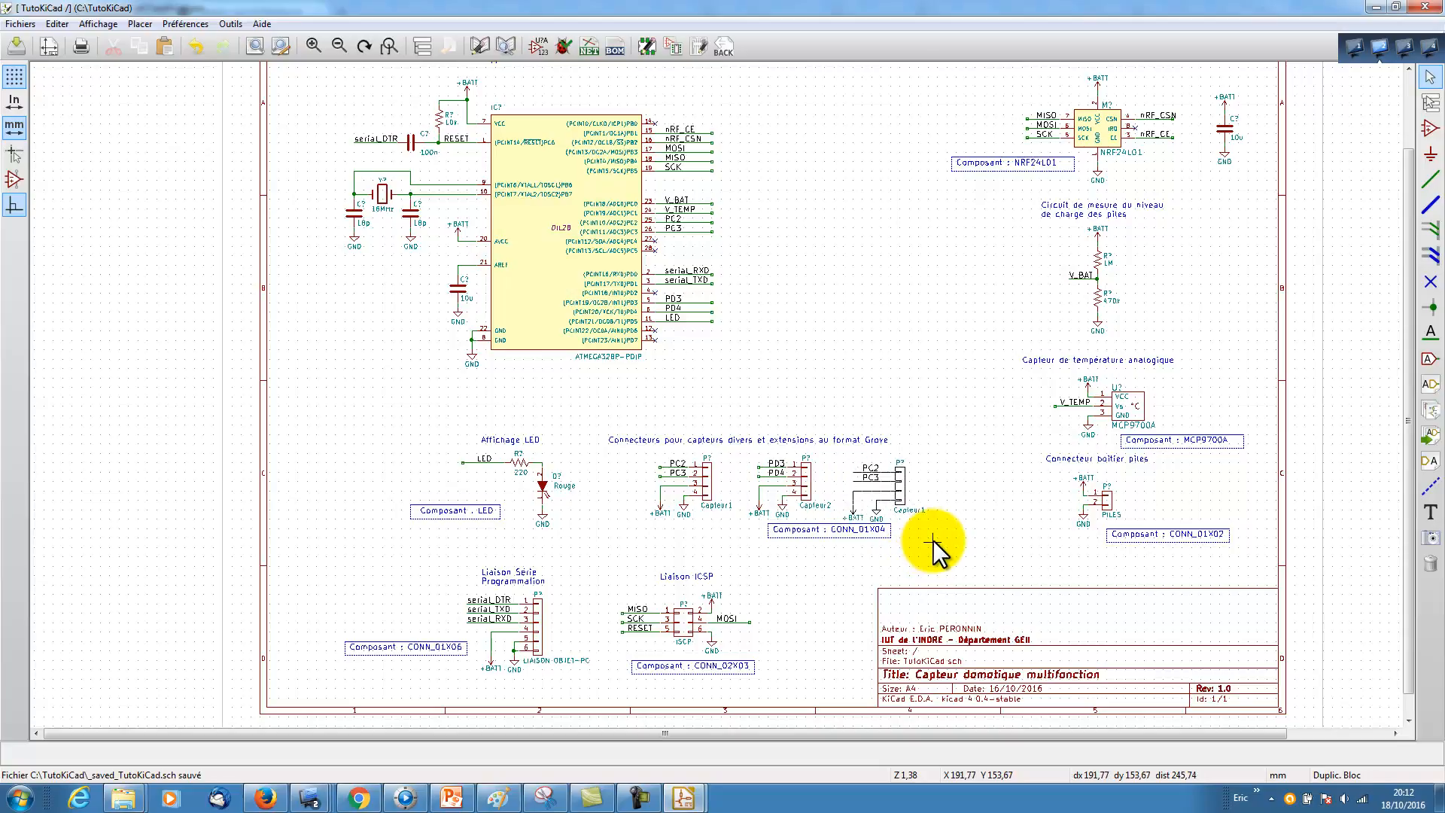
pyautogui.press('Escape')
pyautogui.scroll(2, 827, 499)
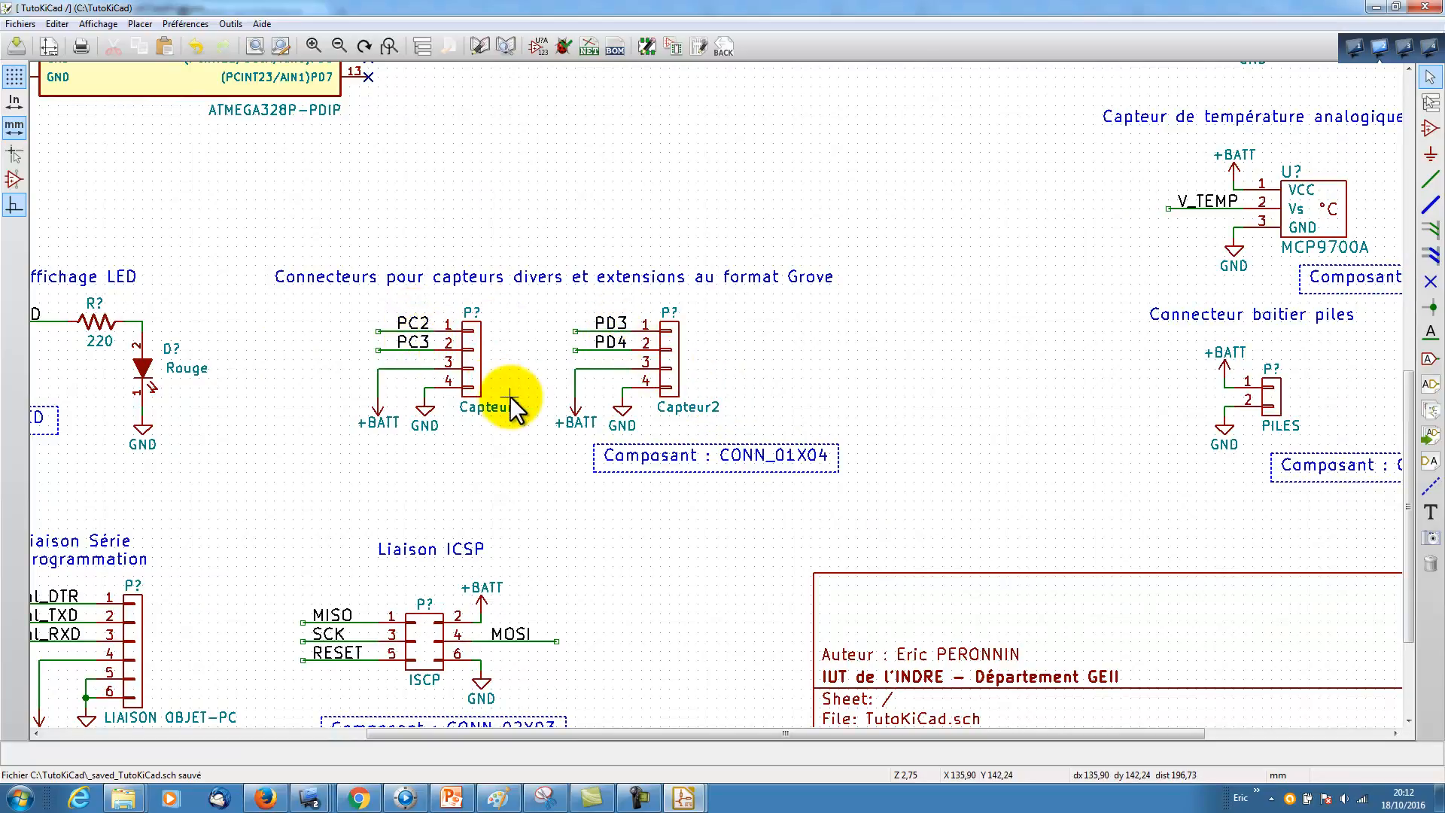
pyautogui.scroll(-1, 510, 407)
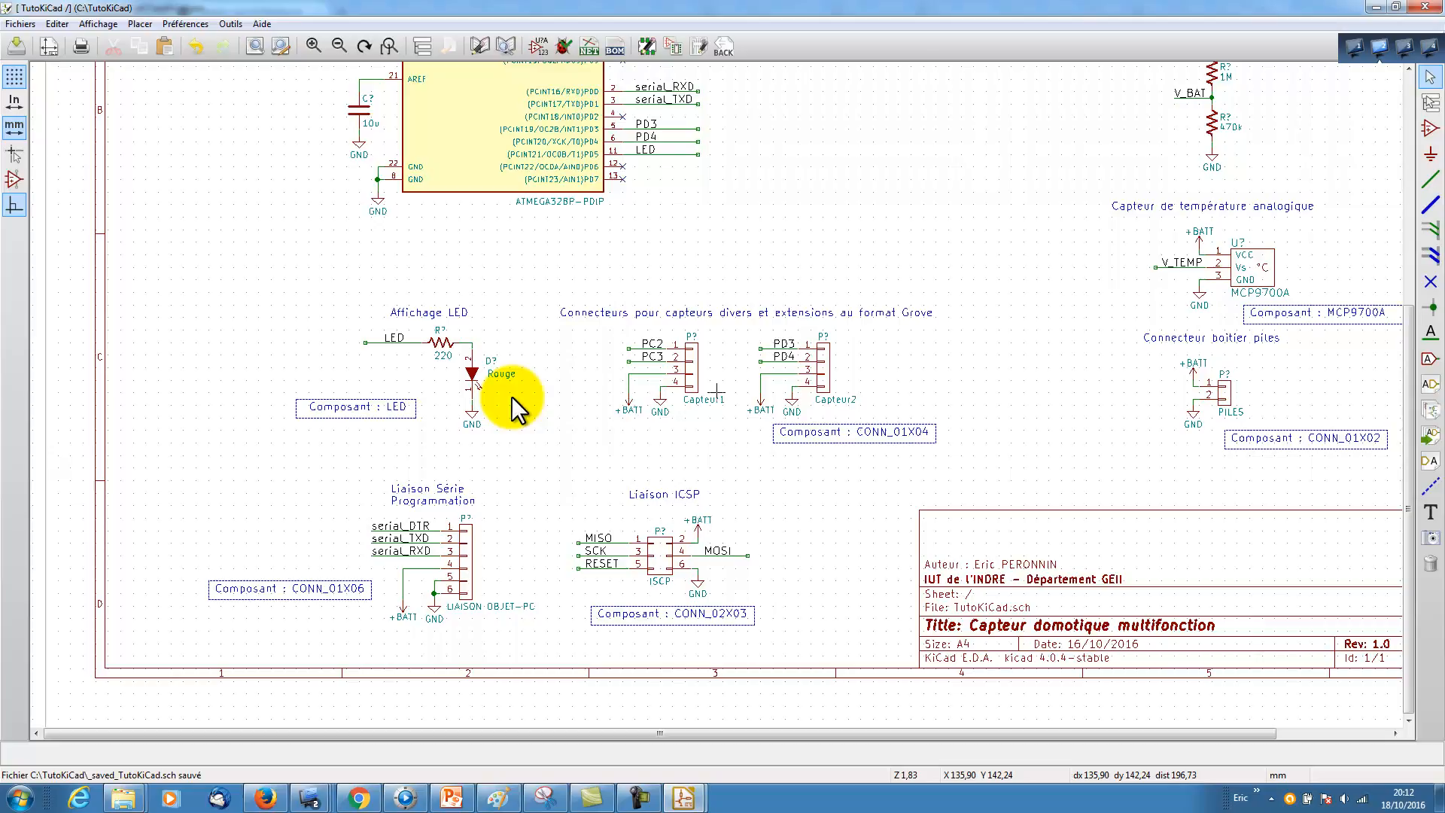